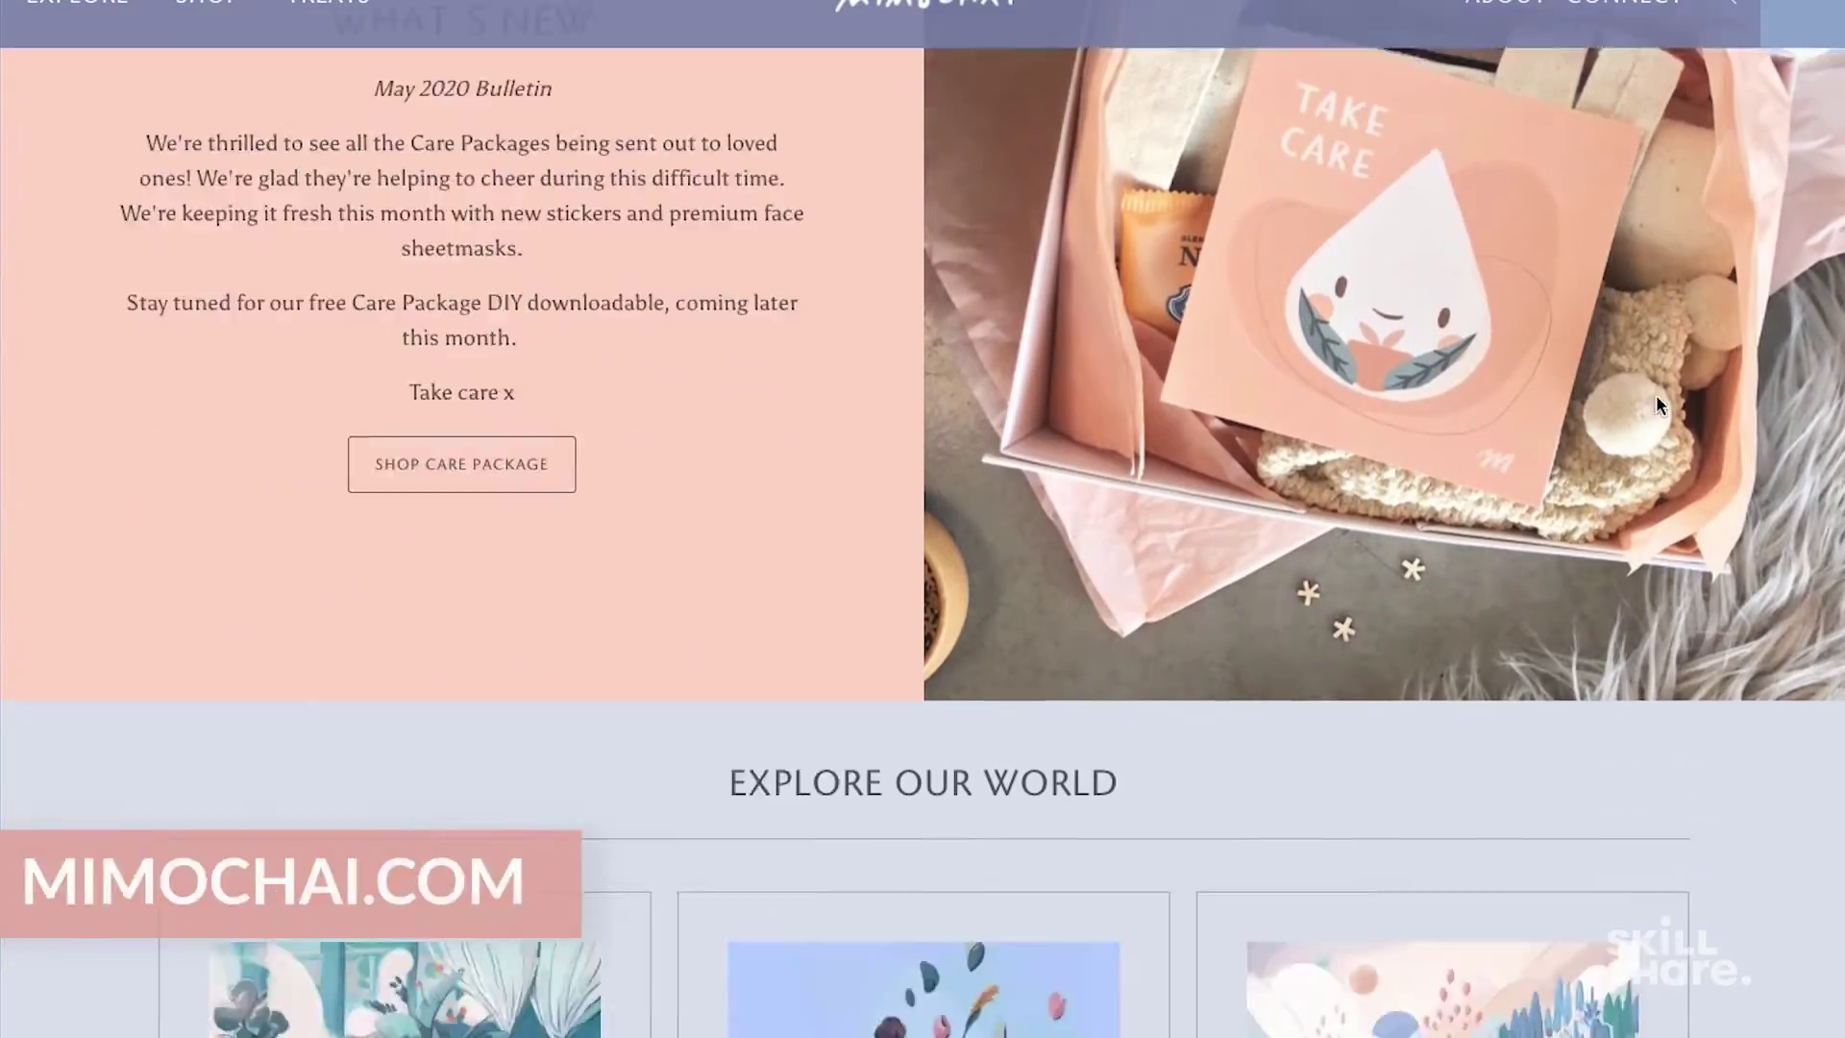
Step: Scroll through mimochai.com, the Adobe Portfolio site and the Ratio Eight coffee site for design ideas
{"action": "scroll", "coordinate": [1656, 396], "scroll_direction": "down", "scroll_amount": 10}
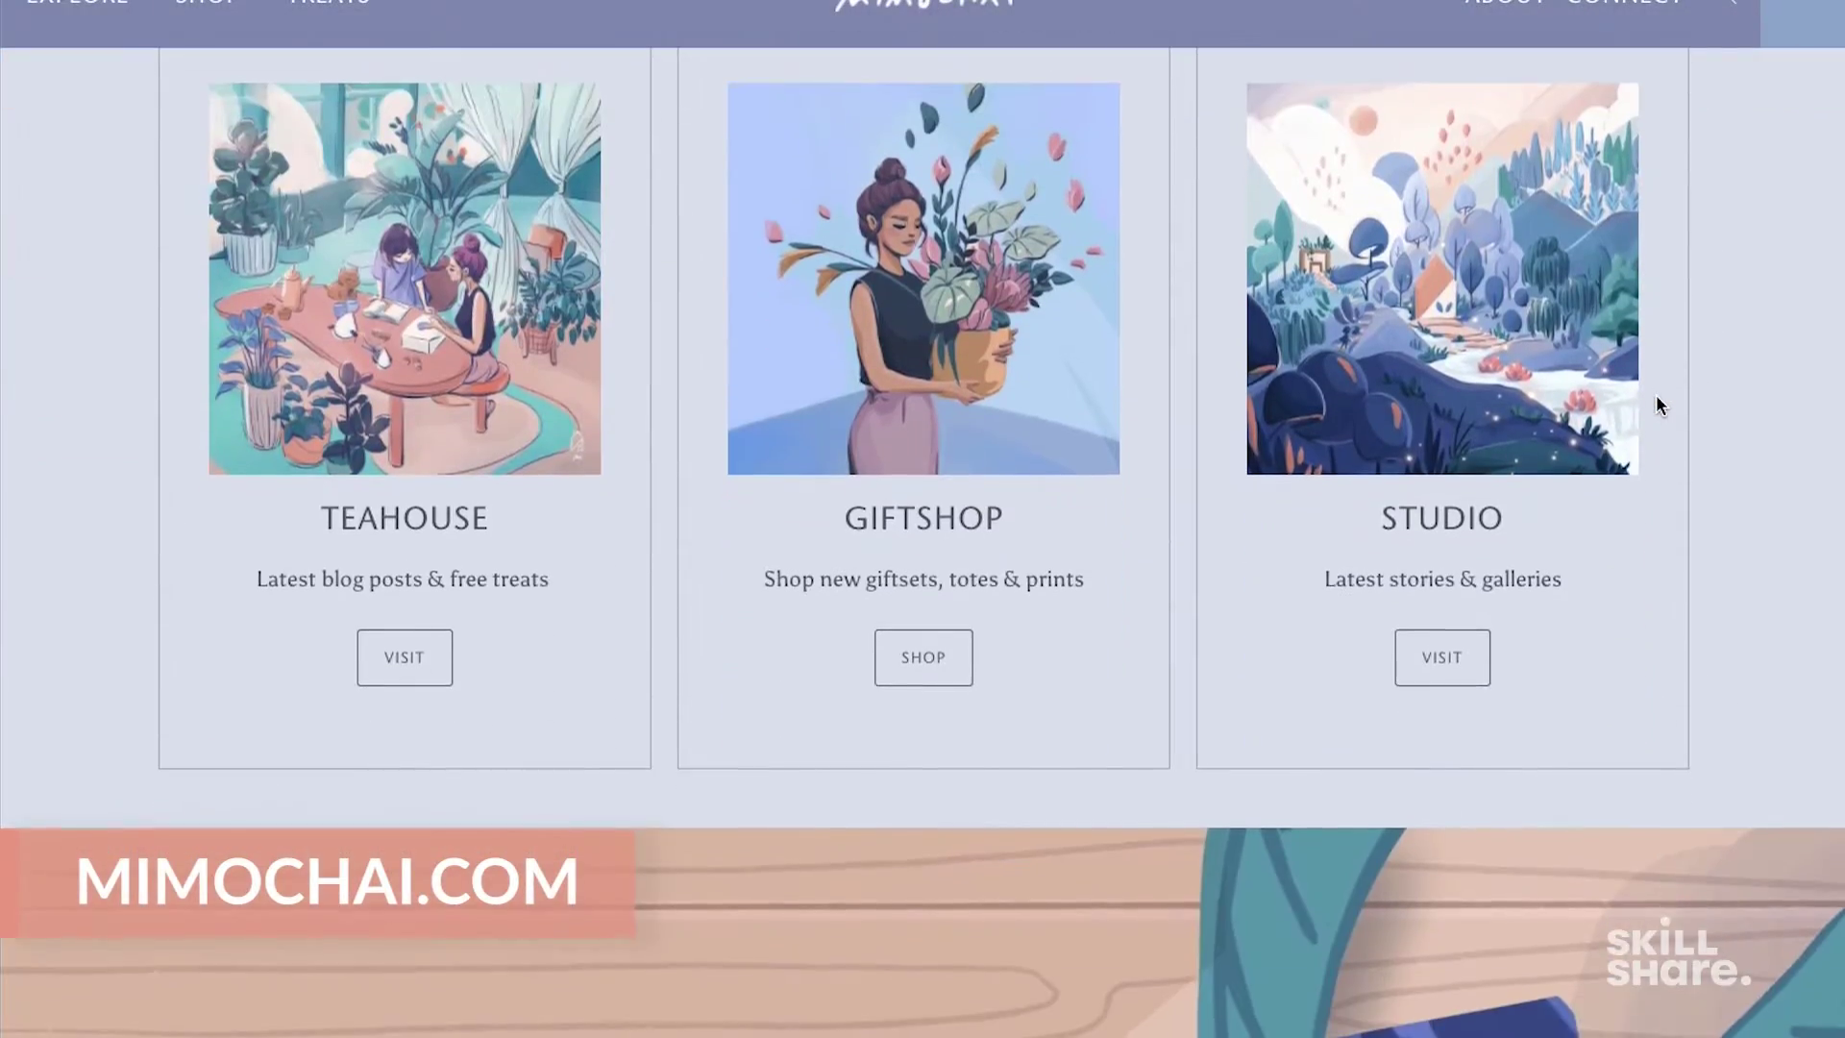
{"action": "scroll", "coordinate": [1657, 394], "scroll_direction": "down", "scroll_amount": 1}
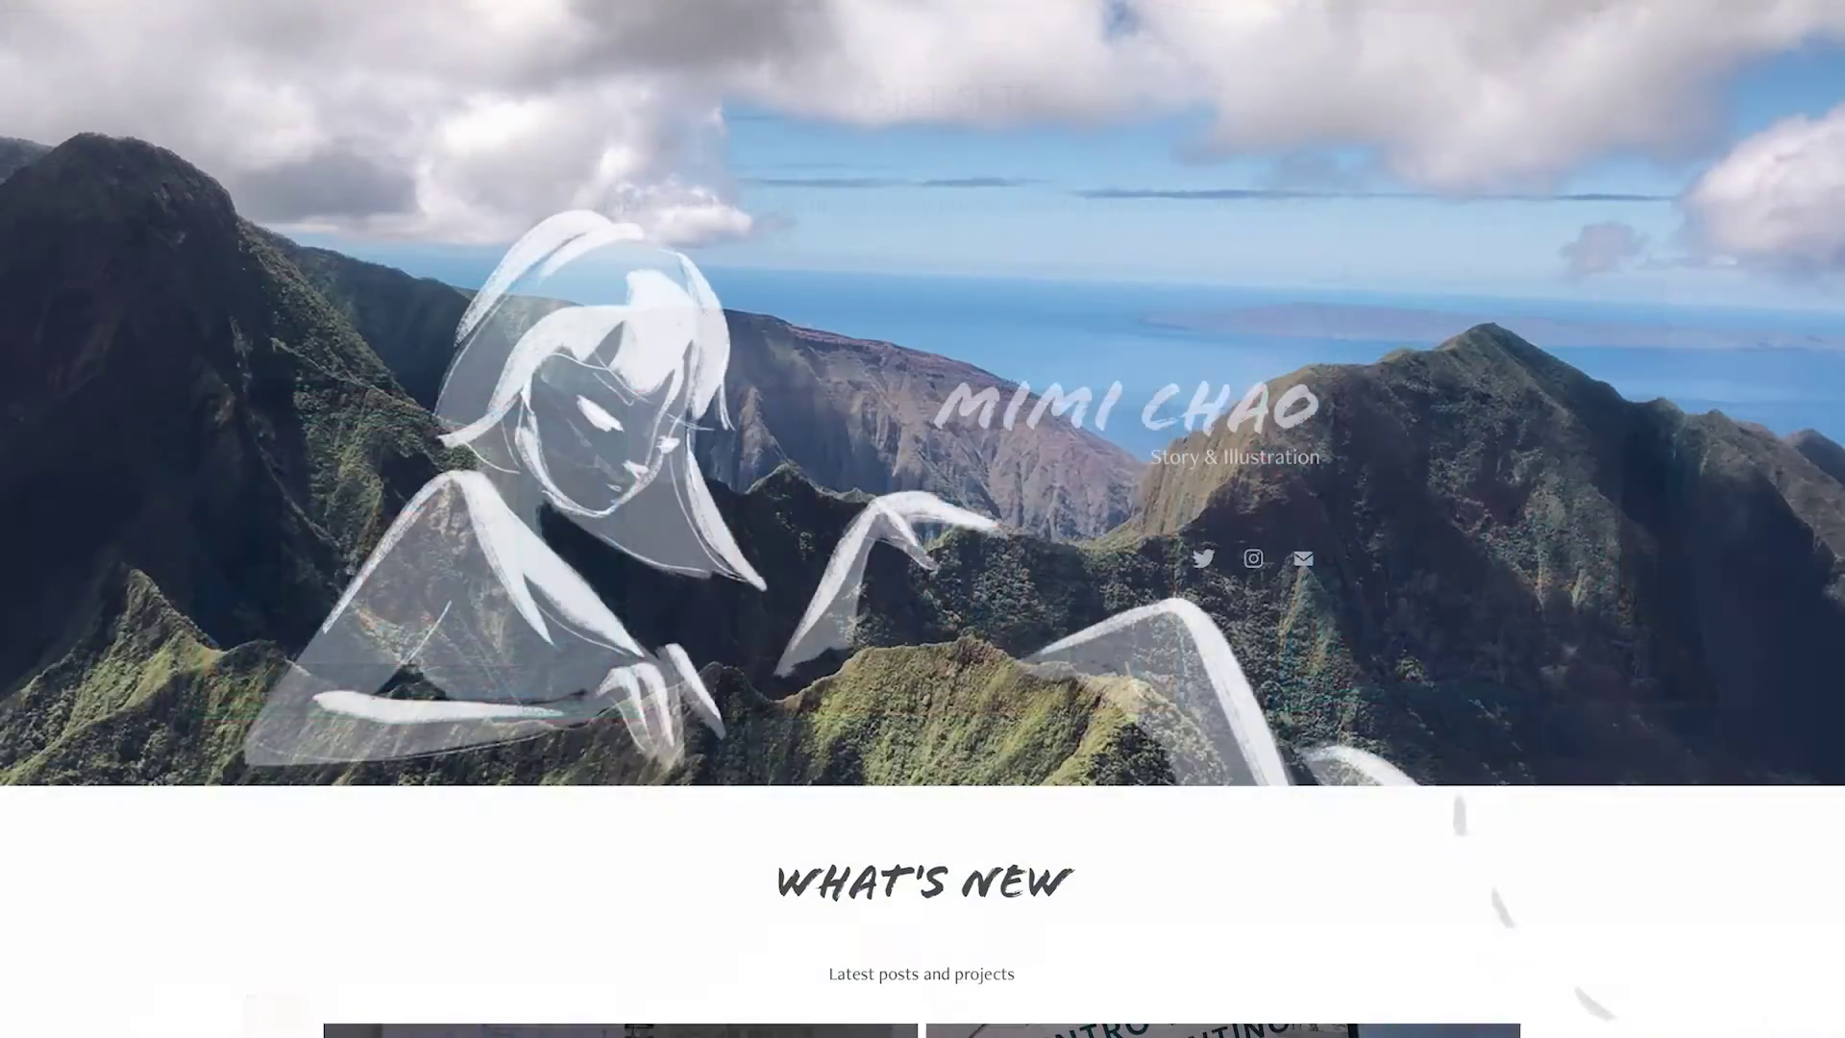
{"action": "scroll", "coordinate": [923, 519], "scroll_direction": "down", "scroll_amount": 6}
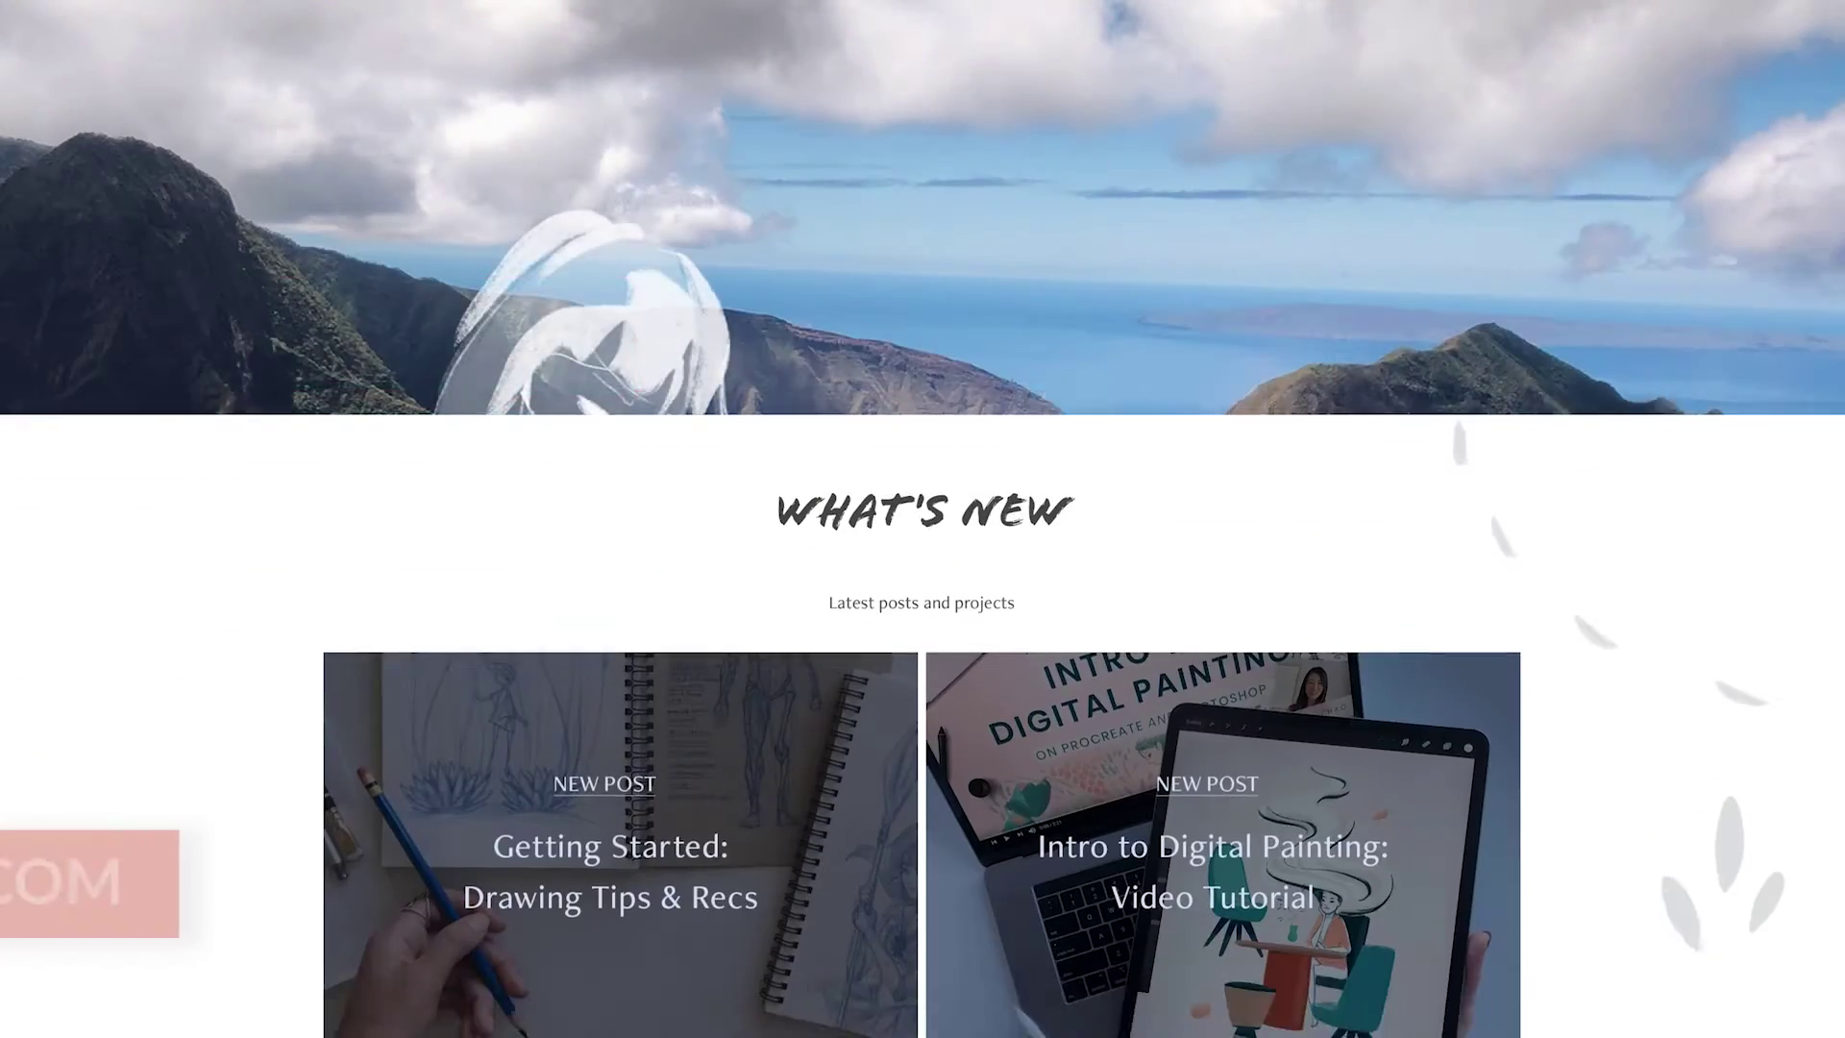
{"action": "scroll", "coordinate": [923, 519], "scroll_direction": "down", "scroll_amount": 6}
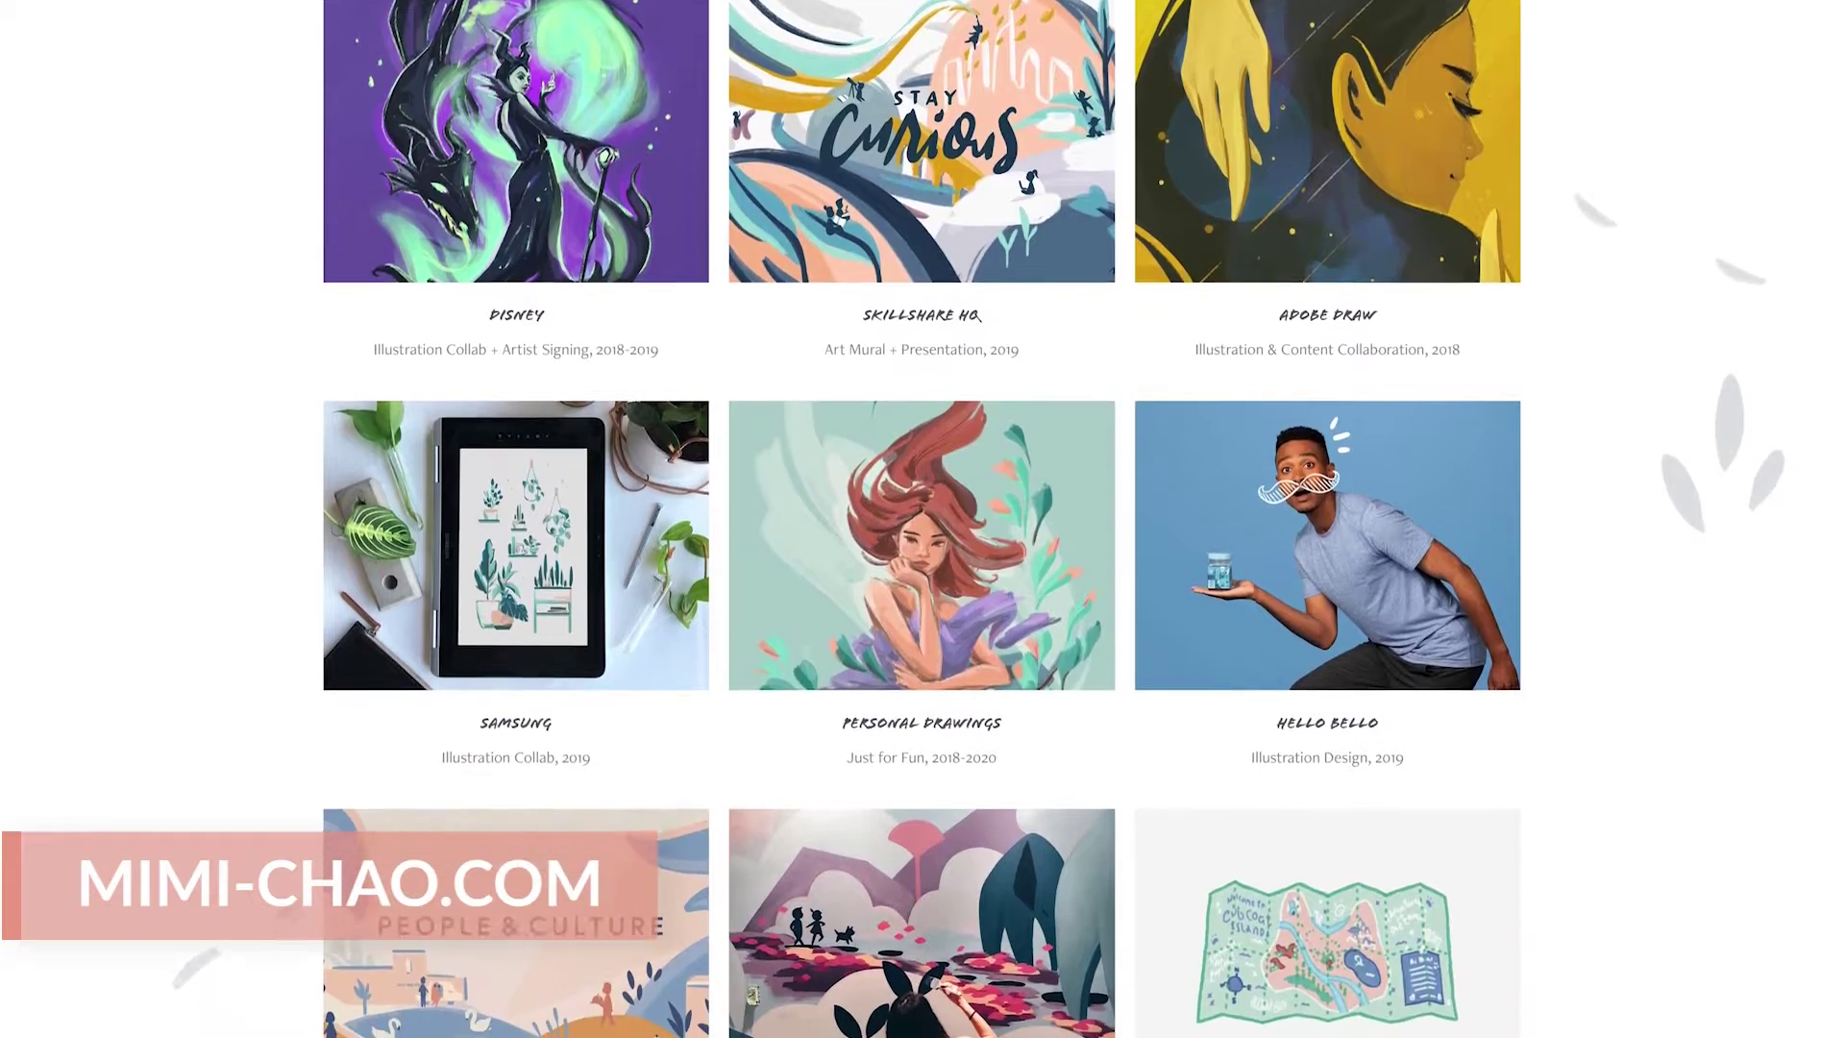
{"action": "scroll", "coordinate": [923, 518], "scroll_direction": "down", "scroll_amount": 4}
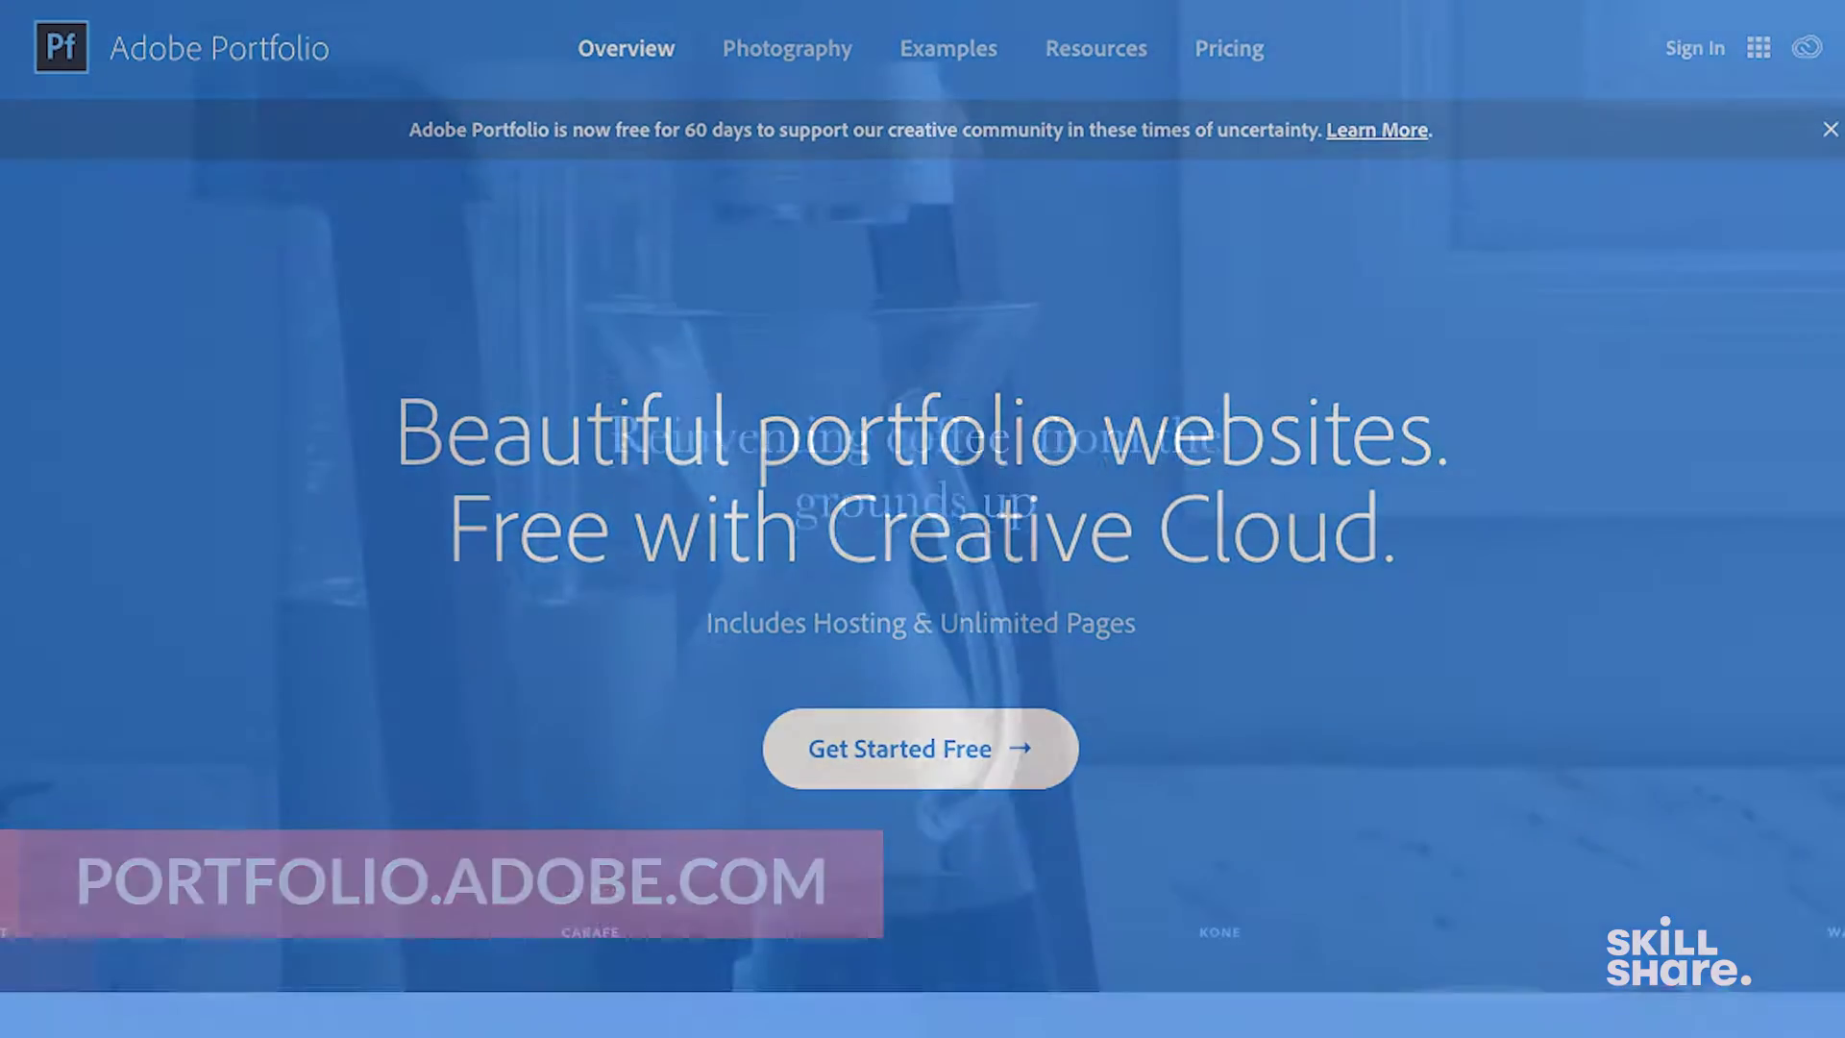
{"action": "scroll", "coordinate": [922, 519], "scroll_direction": "down", "scroll_amount": 5}
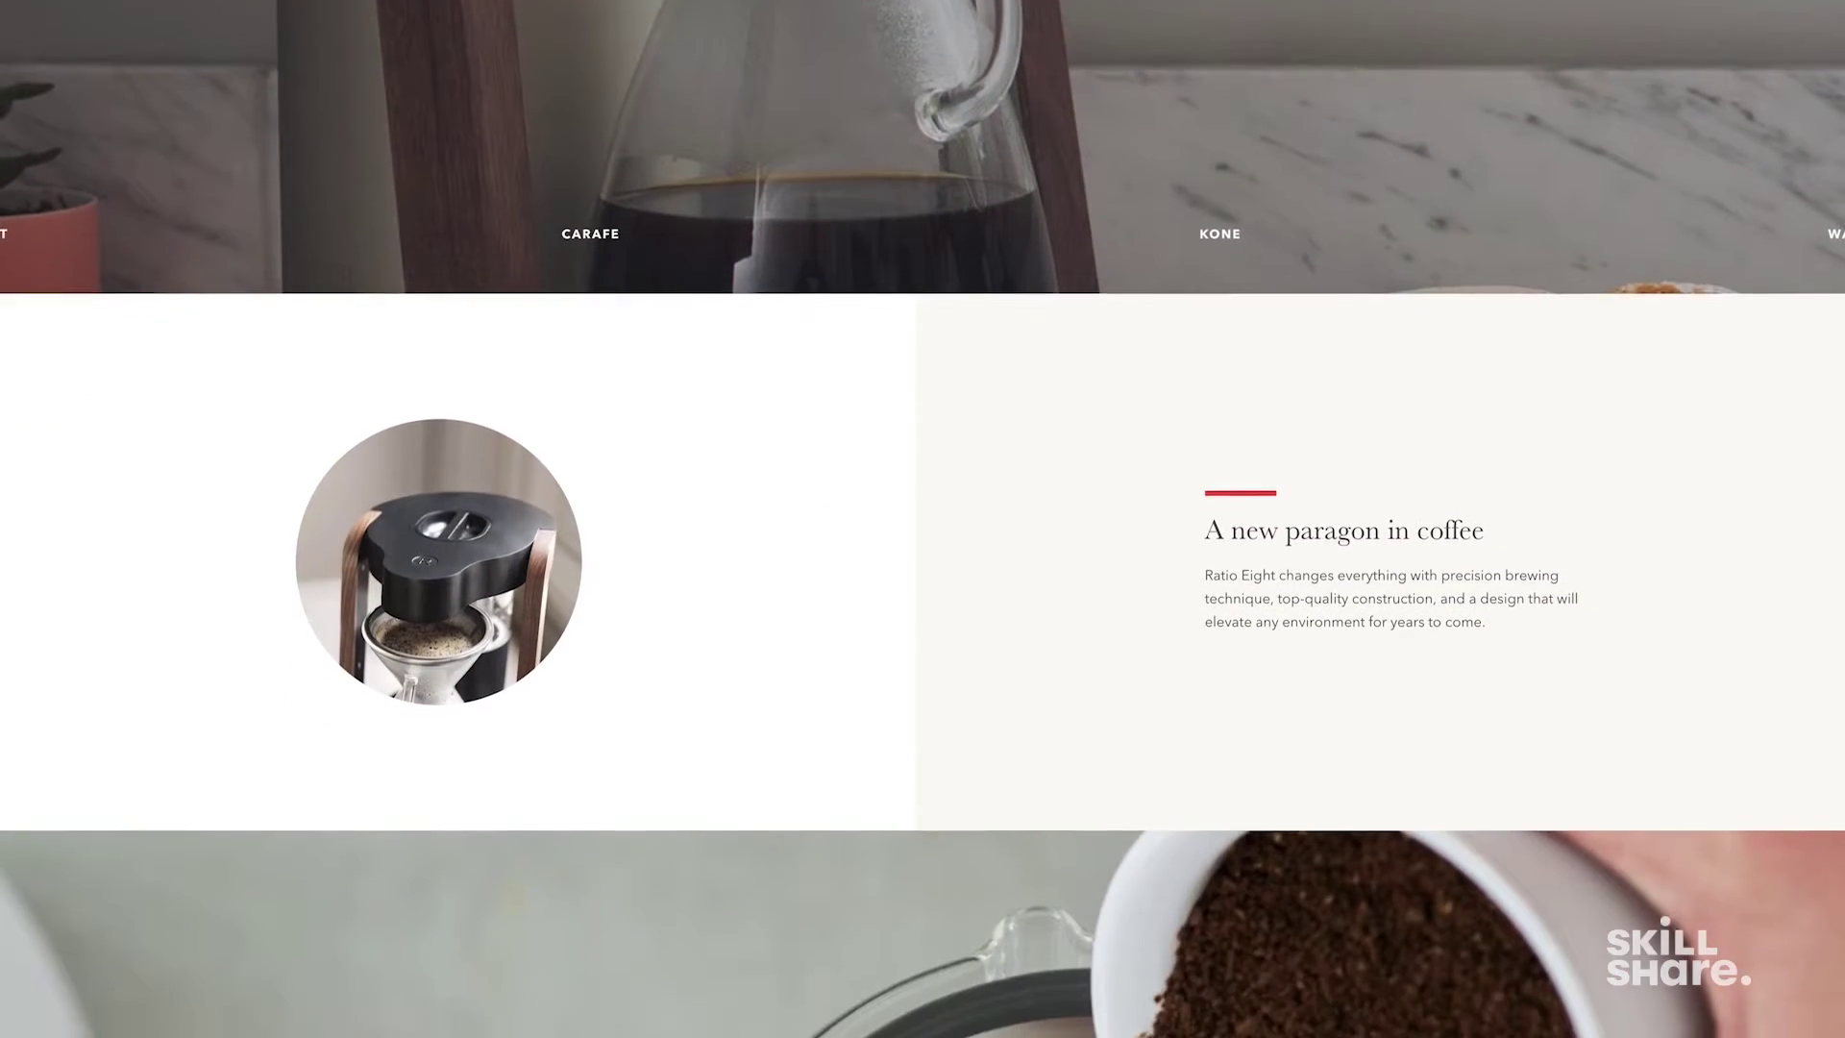
{"action": "scroll", "coordinate": [922, 519], "scroll_direction": "down", "scroll_amount": 7}
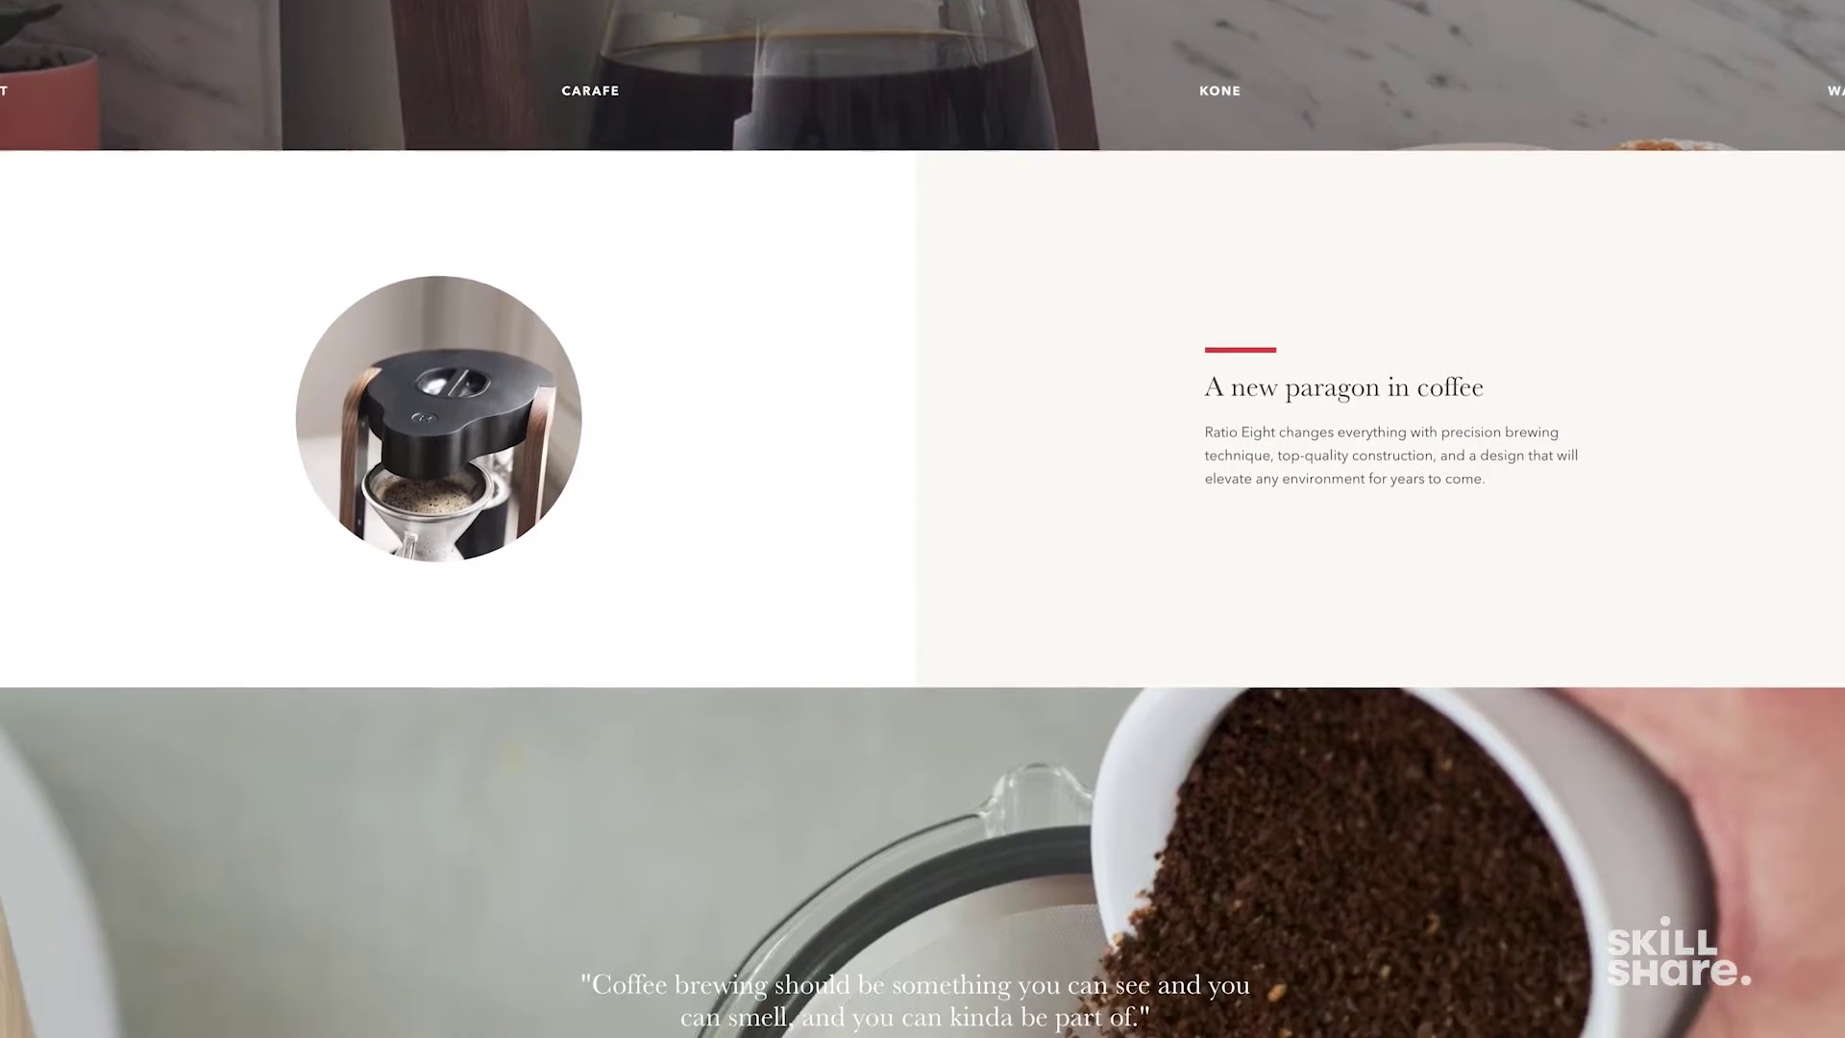
{"action": "scroll", "coordinate": [1833, 252], "scroll_direction": "down", "scroll_amount": 7}
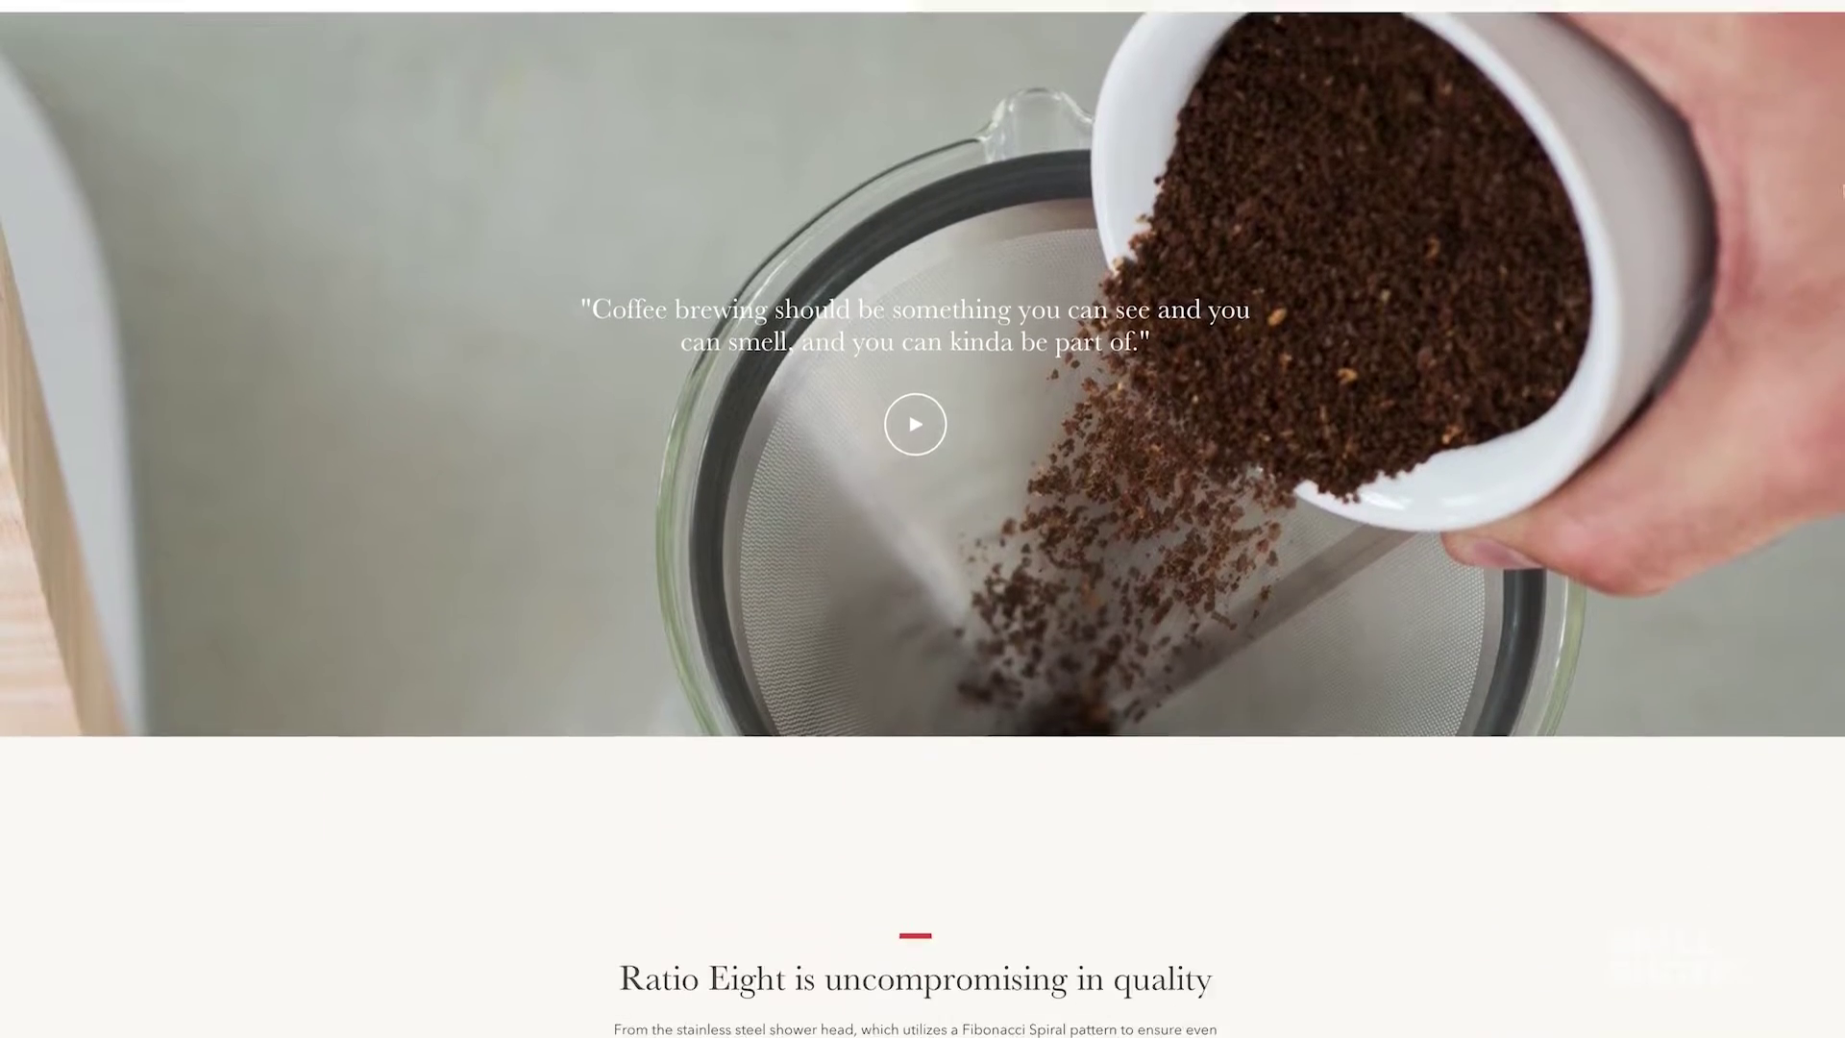
{"action": "scroll", "coordinate": [1833, 251], "scroll_direction": "down", "scroll_amount": 3}
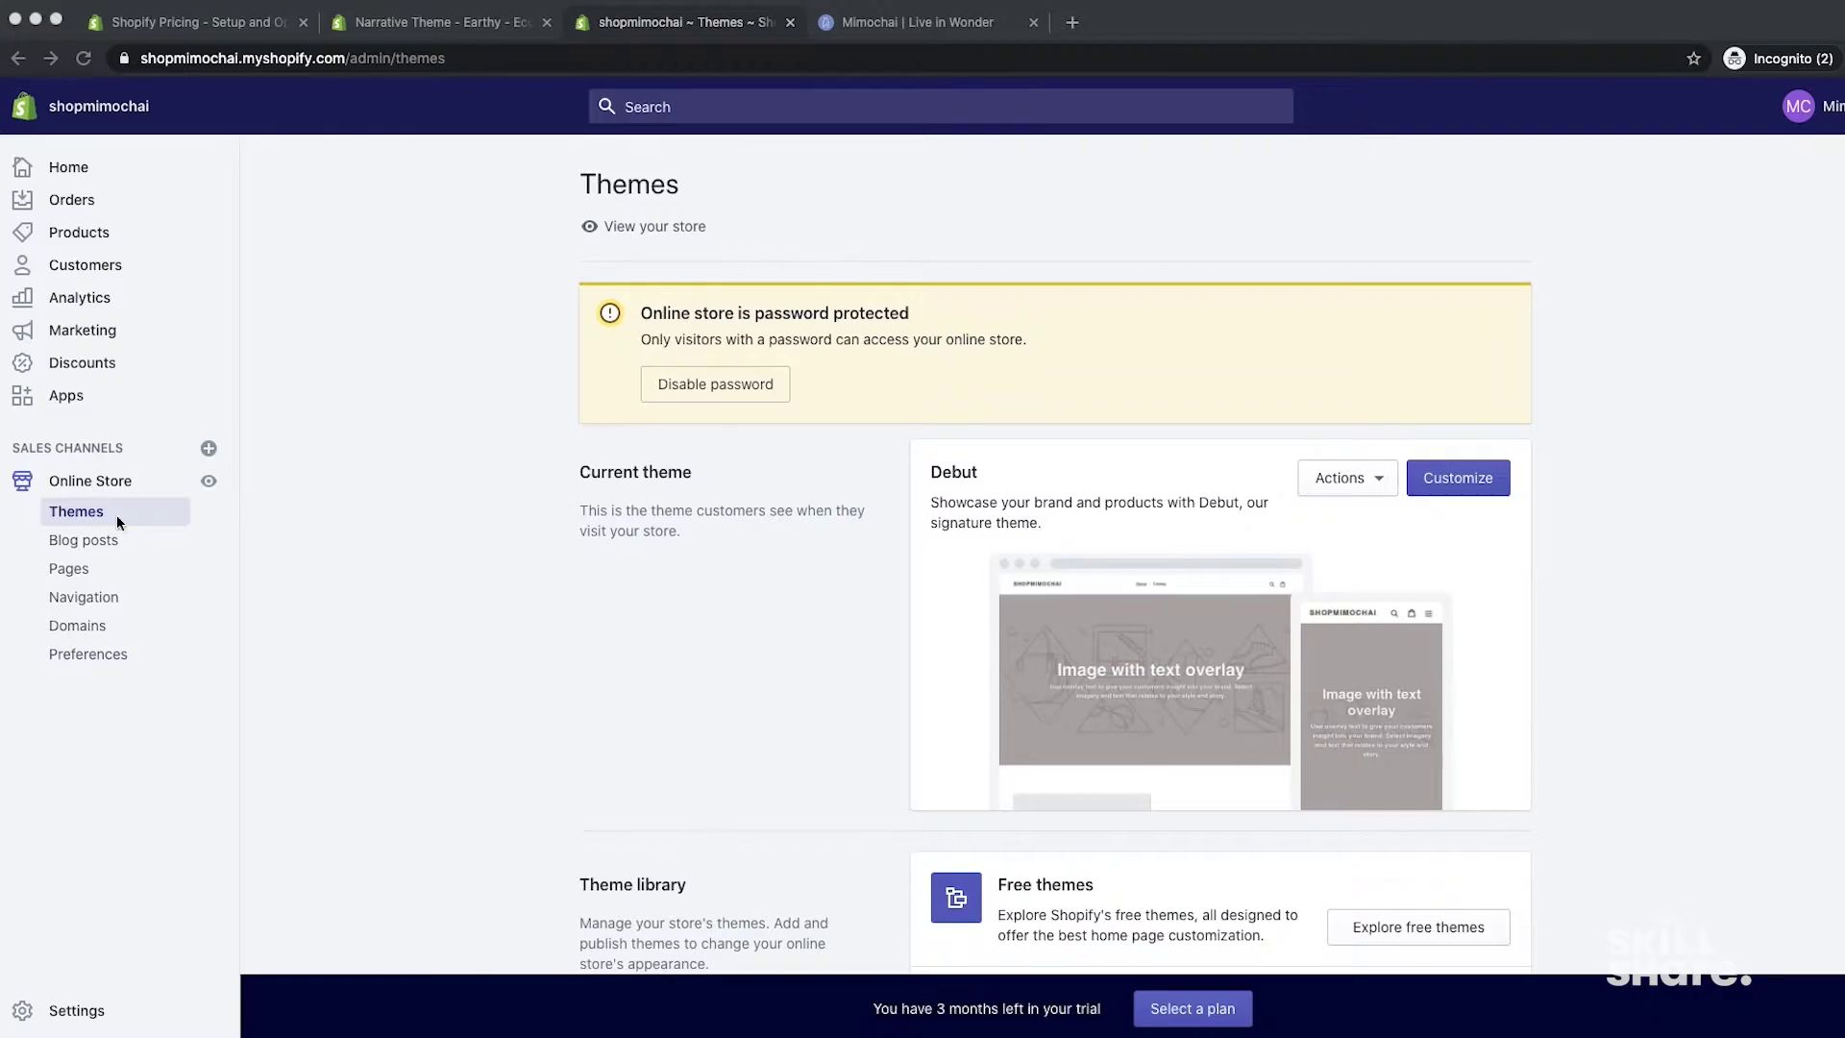
Step: Scroll down the Themes page and open Explore free themes
{"action": "scroll", "coordinate": [1670, 551], "scroll_direction": "down", "scroll_amount": 5}
{"action": "left_click", "coordinate": [1470, 727]}
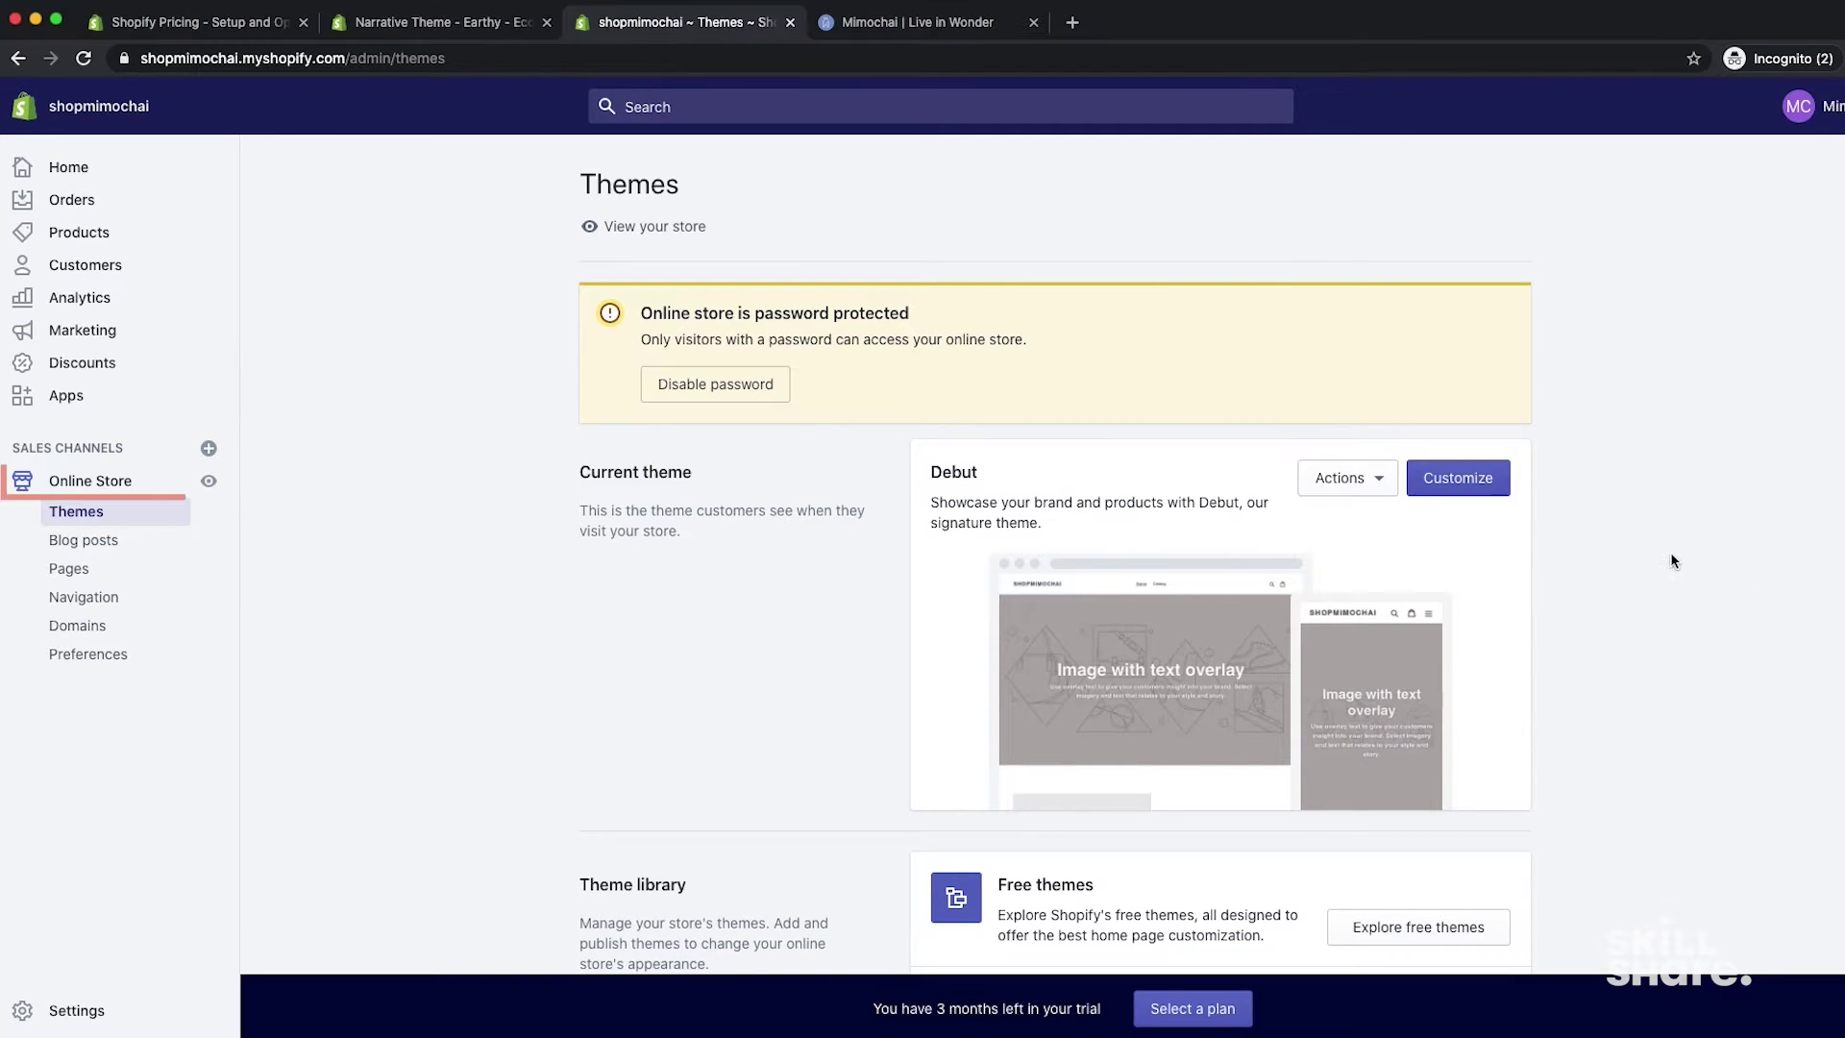
{"action": "scroll", "coordinate": [1672, 562], "scroll_direction": "down", "scroll_amount": 1}
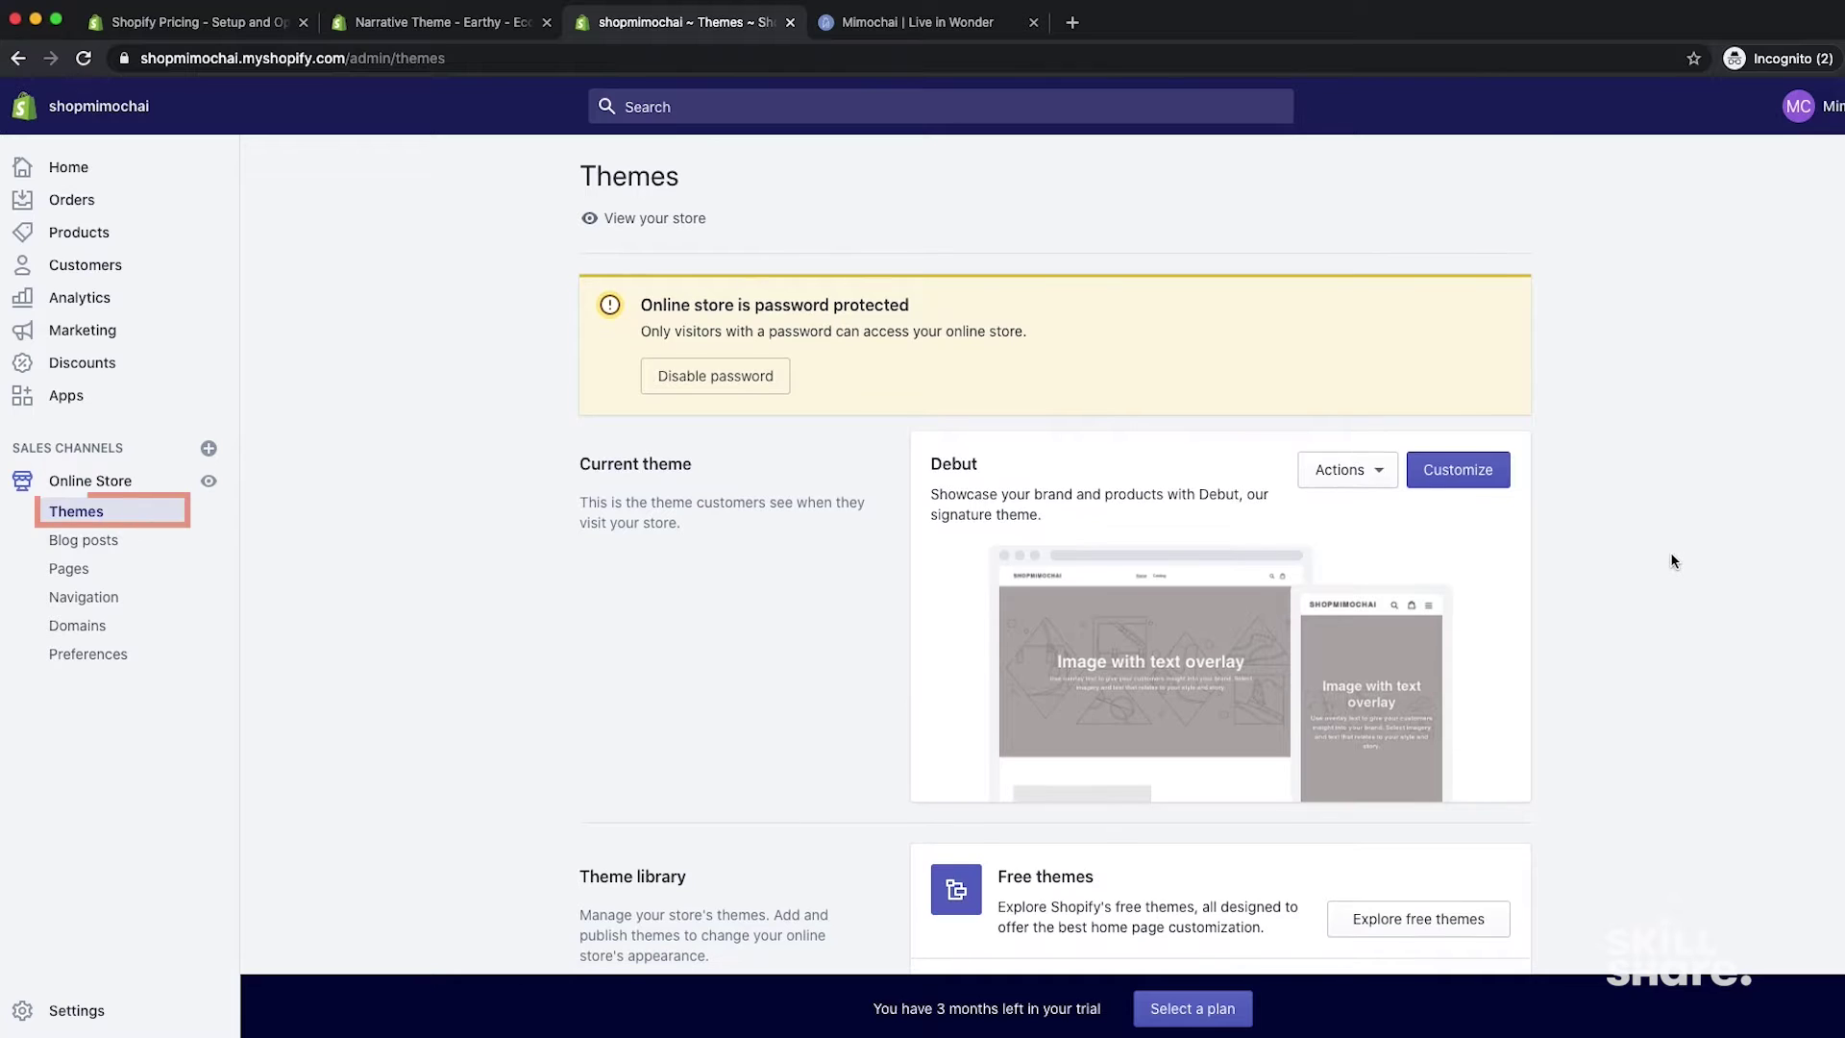
{"action": "scroll", "coordinate": [1671, 555], "scroll_direction": "down", "scroll_amount": 3}
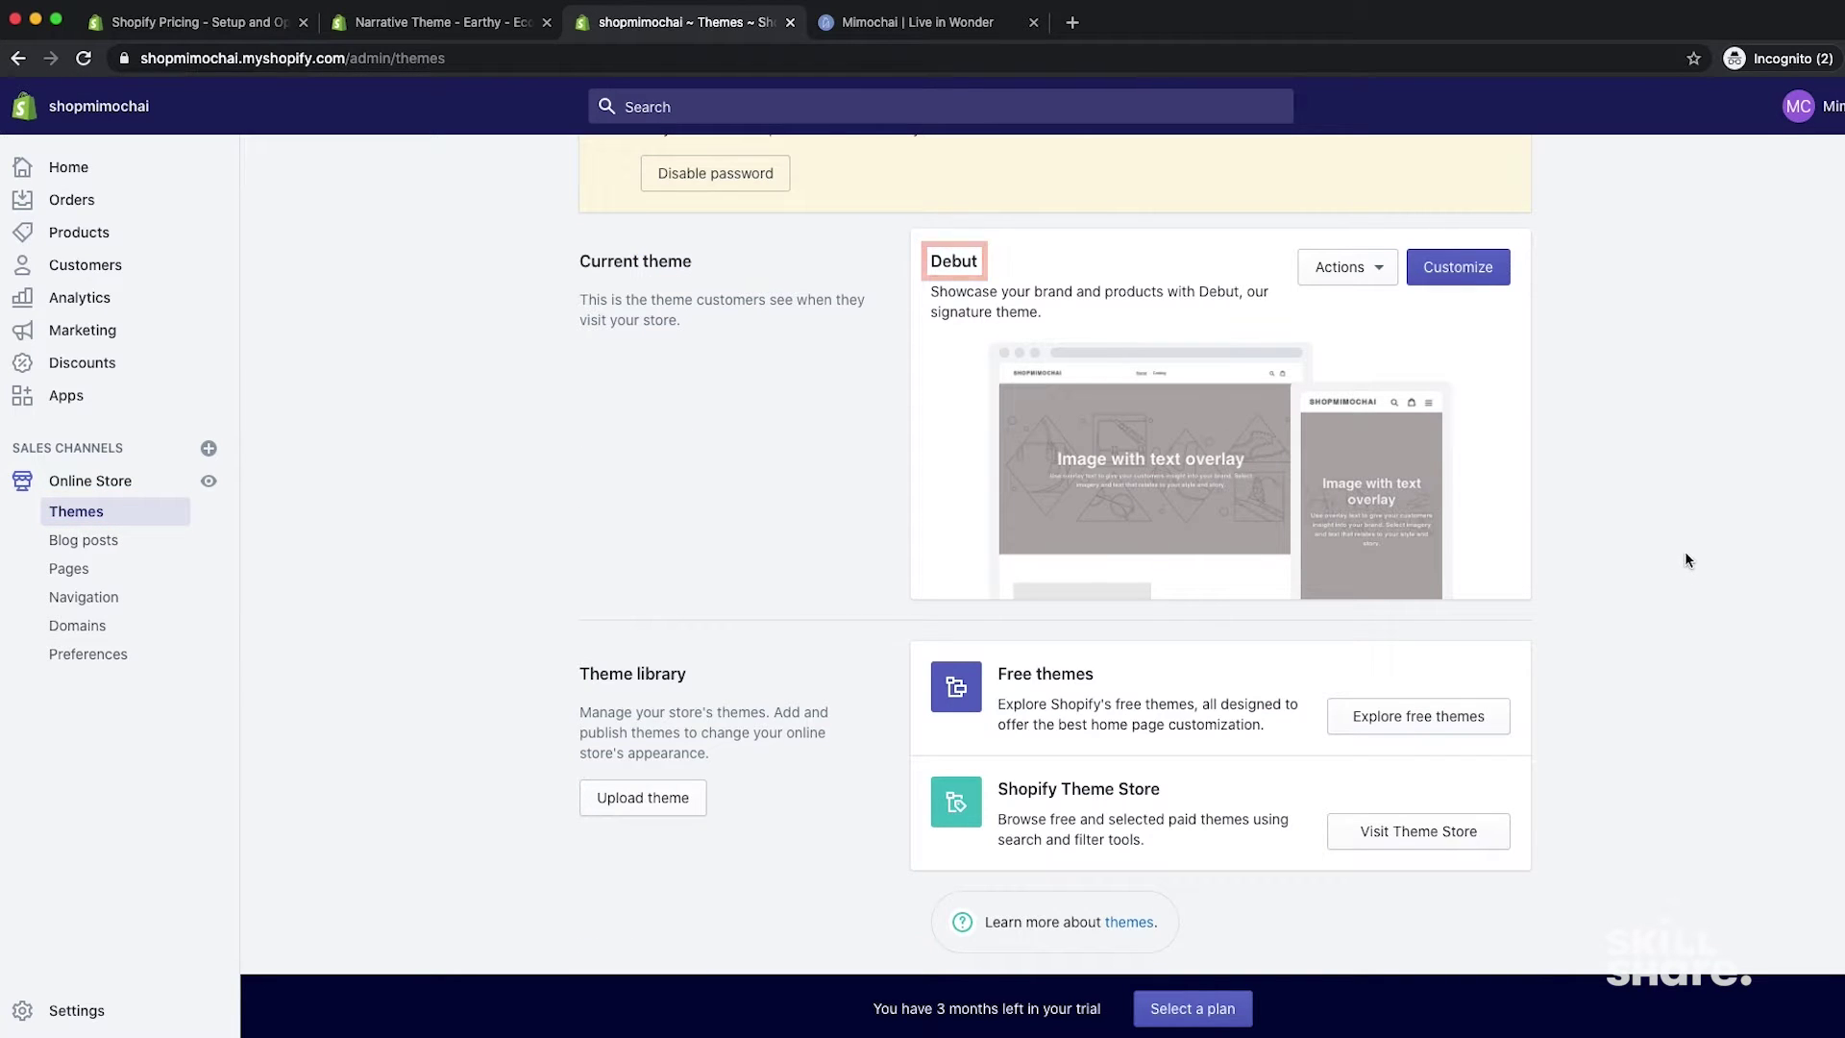
{"action": "left_click", "coordinate": [1481, 719]}
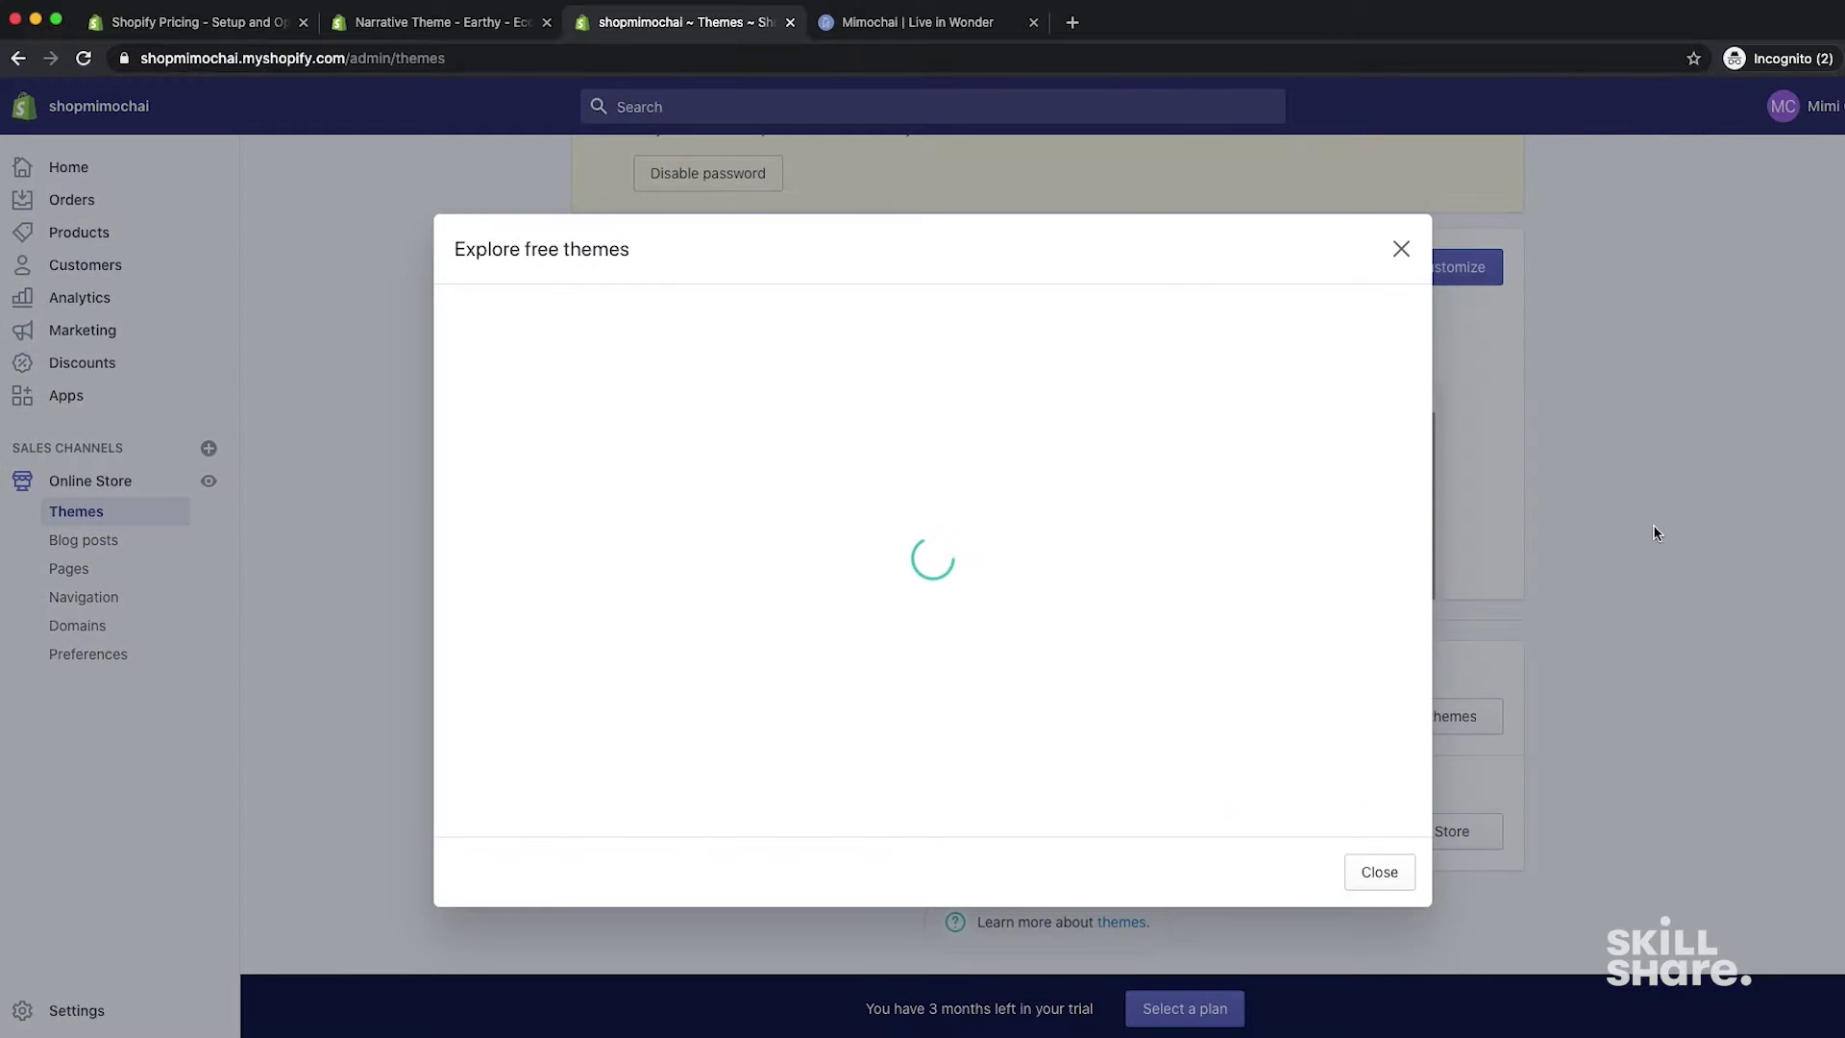
Step: Browse the free themes, including Narrative, then go to the full Shopify Theme Store
{"action": "scroll", "coordinate": [1197, 514], "scroll_direction": "down", "scroll_amount": 3}
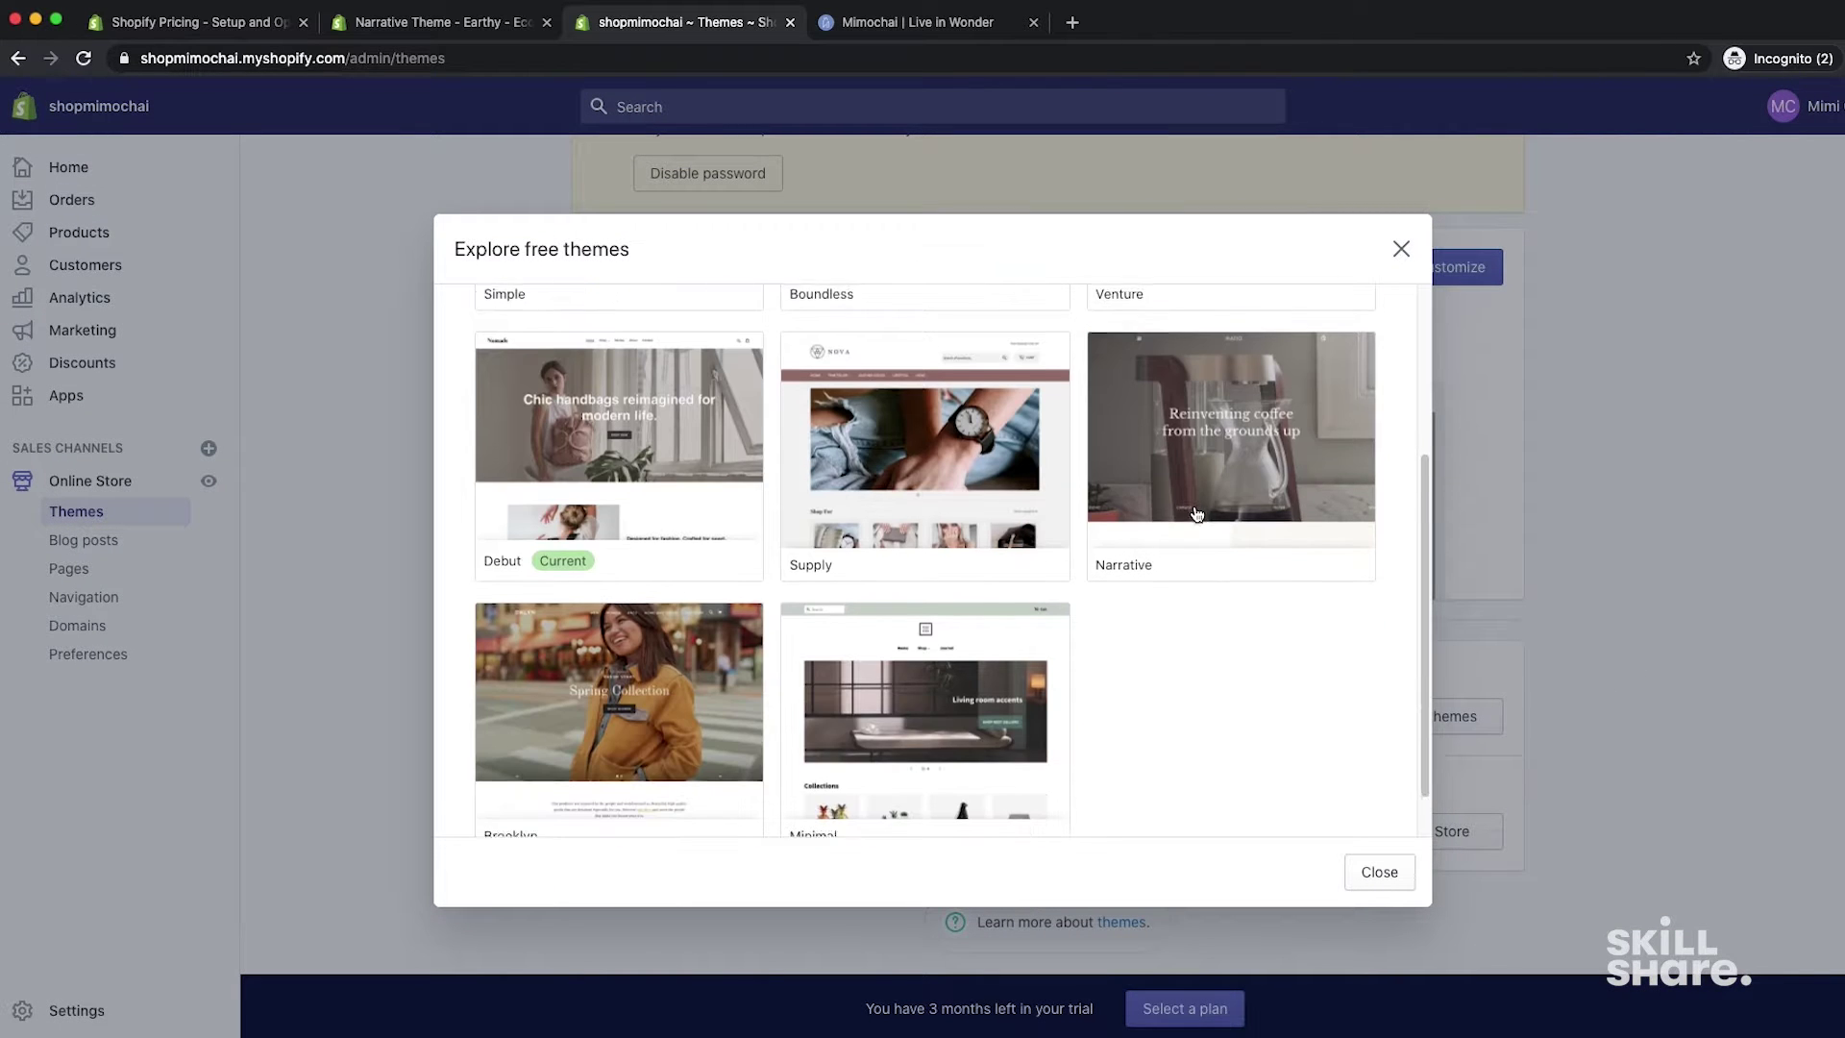
{"action": "scroll", "coordinate": [1197, 514], "scroll_direction": "down", "scroll_amount": 1}
{"action": "scroll", "coordinate": [1195, 510], "scroll_direction": "up", "scroll_amount": 5}
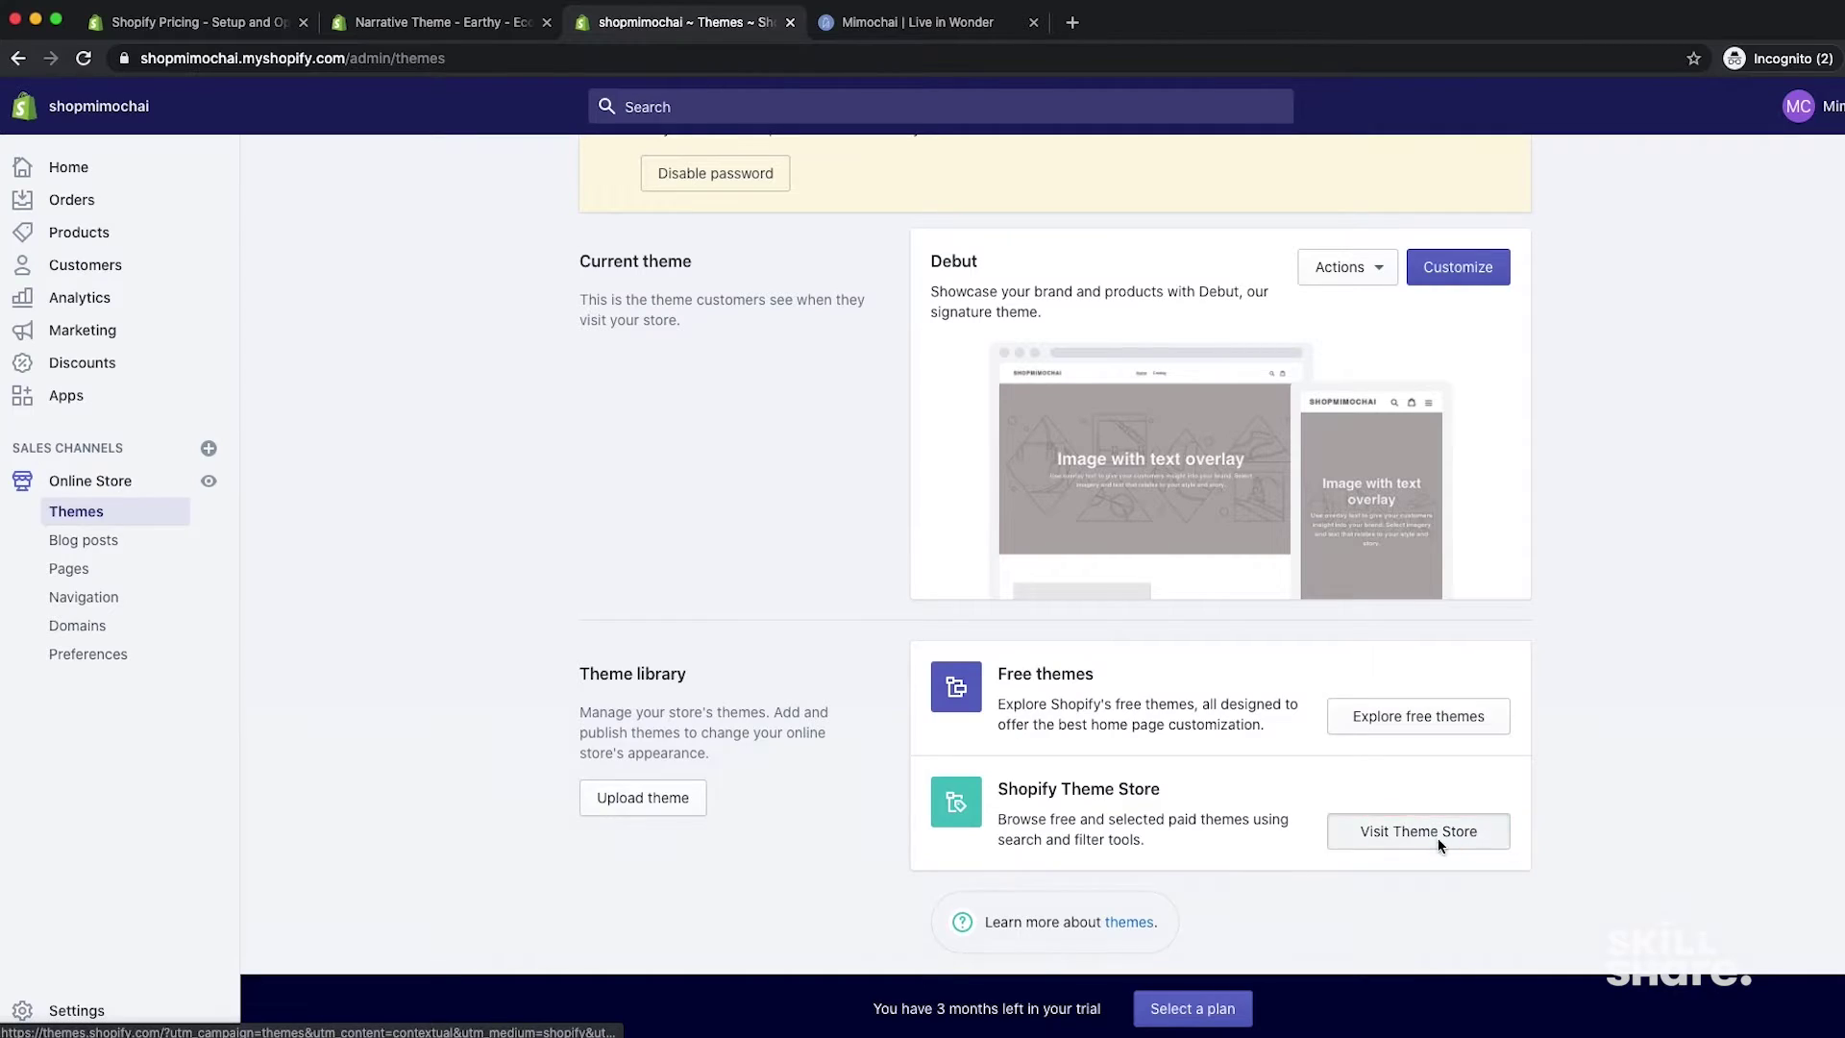
{"action": "left_click", "coordinate": [1438, 842]}
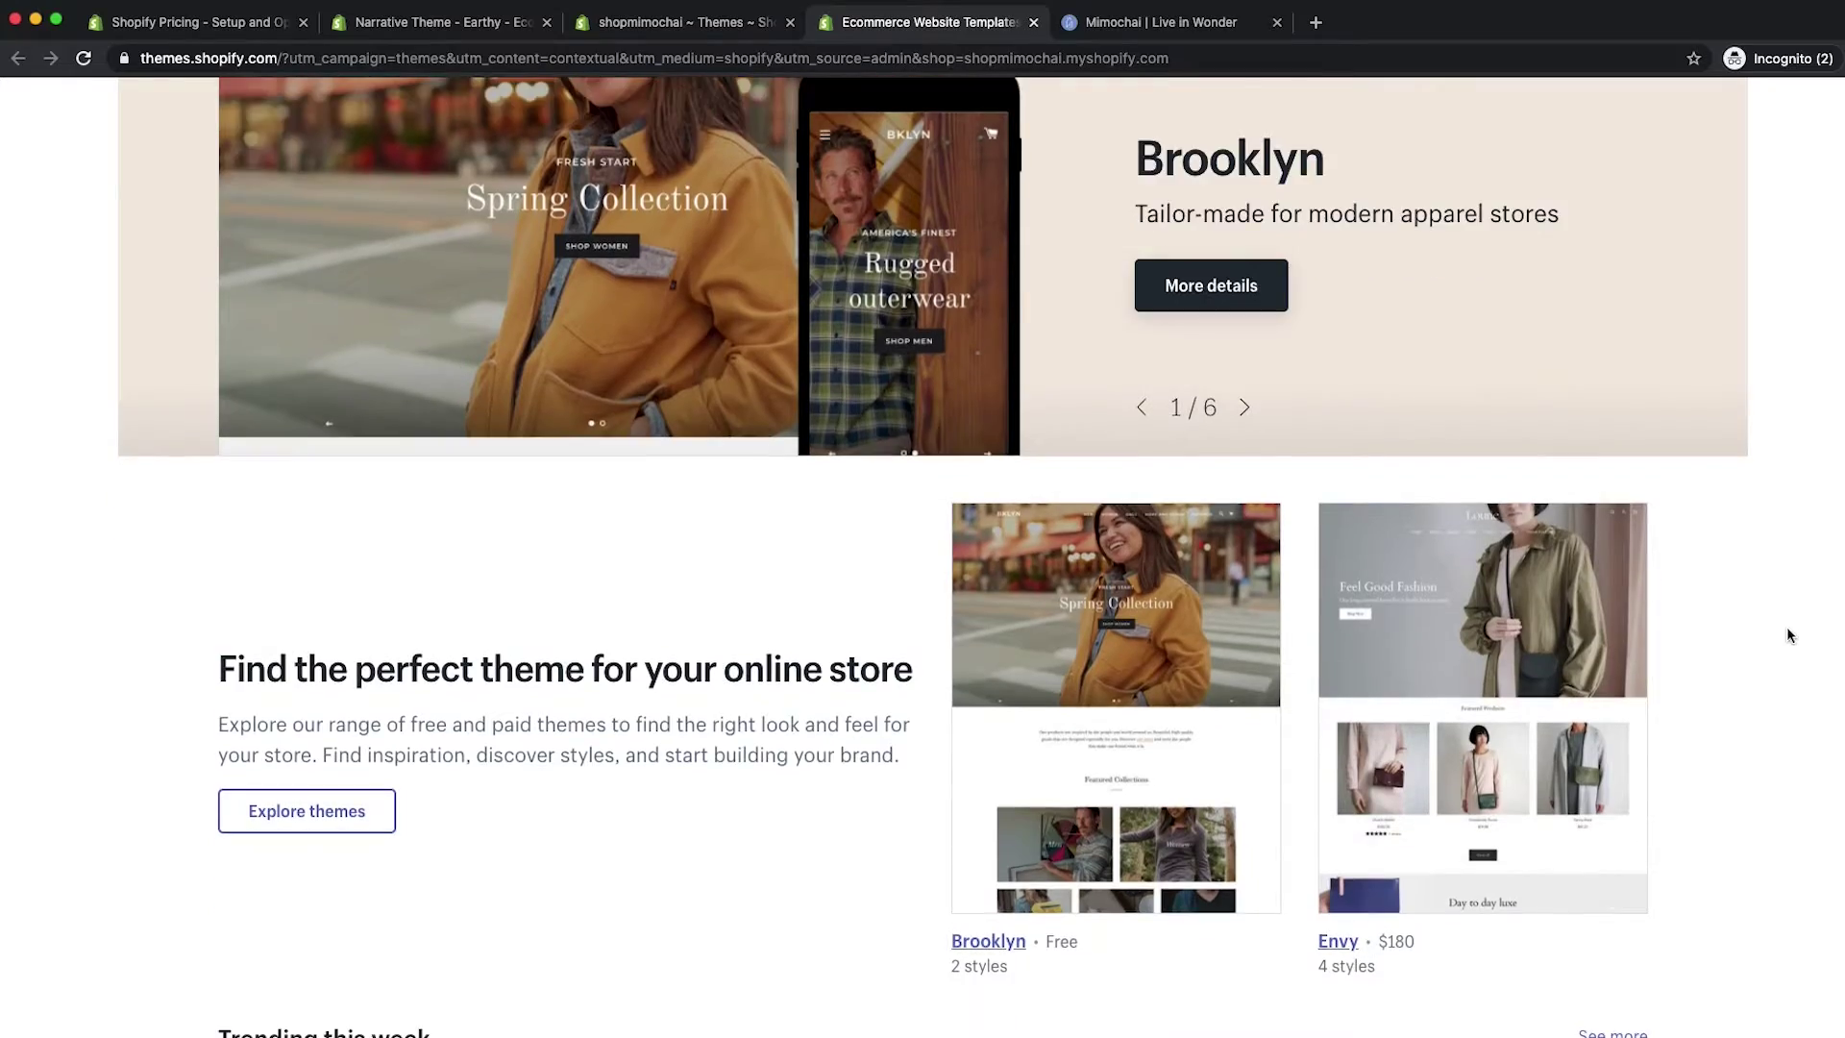
Step: Scroll through the Theme Store collections to reach the Envy theme
{"action": "scroll", "coordinate": [1789, 635], "scroll_direction": "down", "scroll_amount": 7}
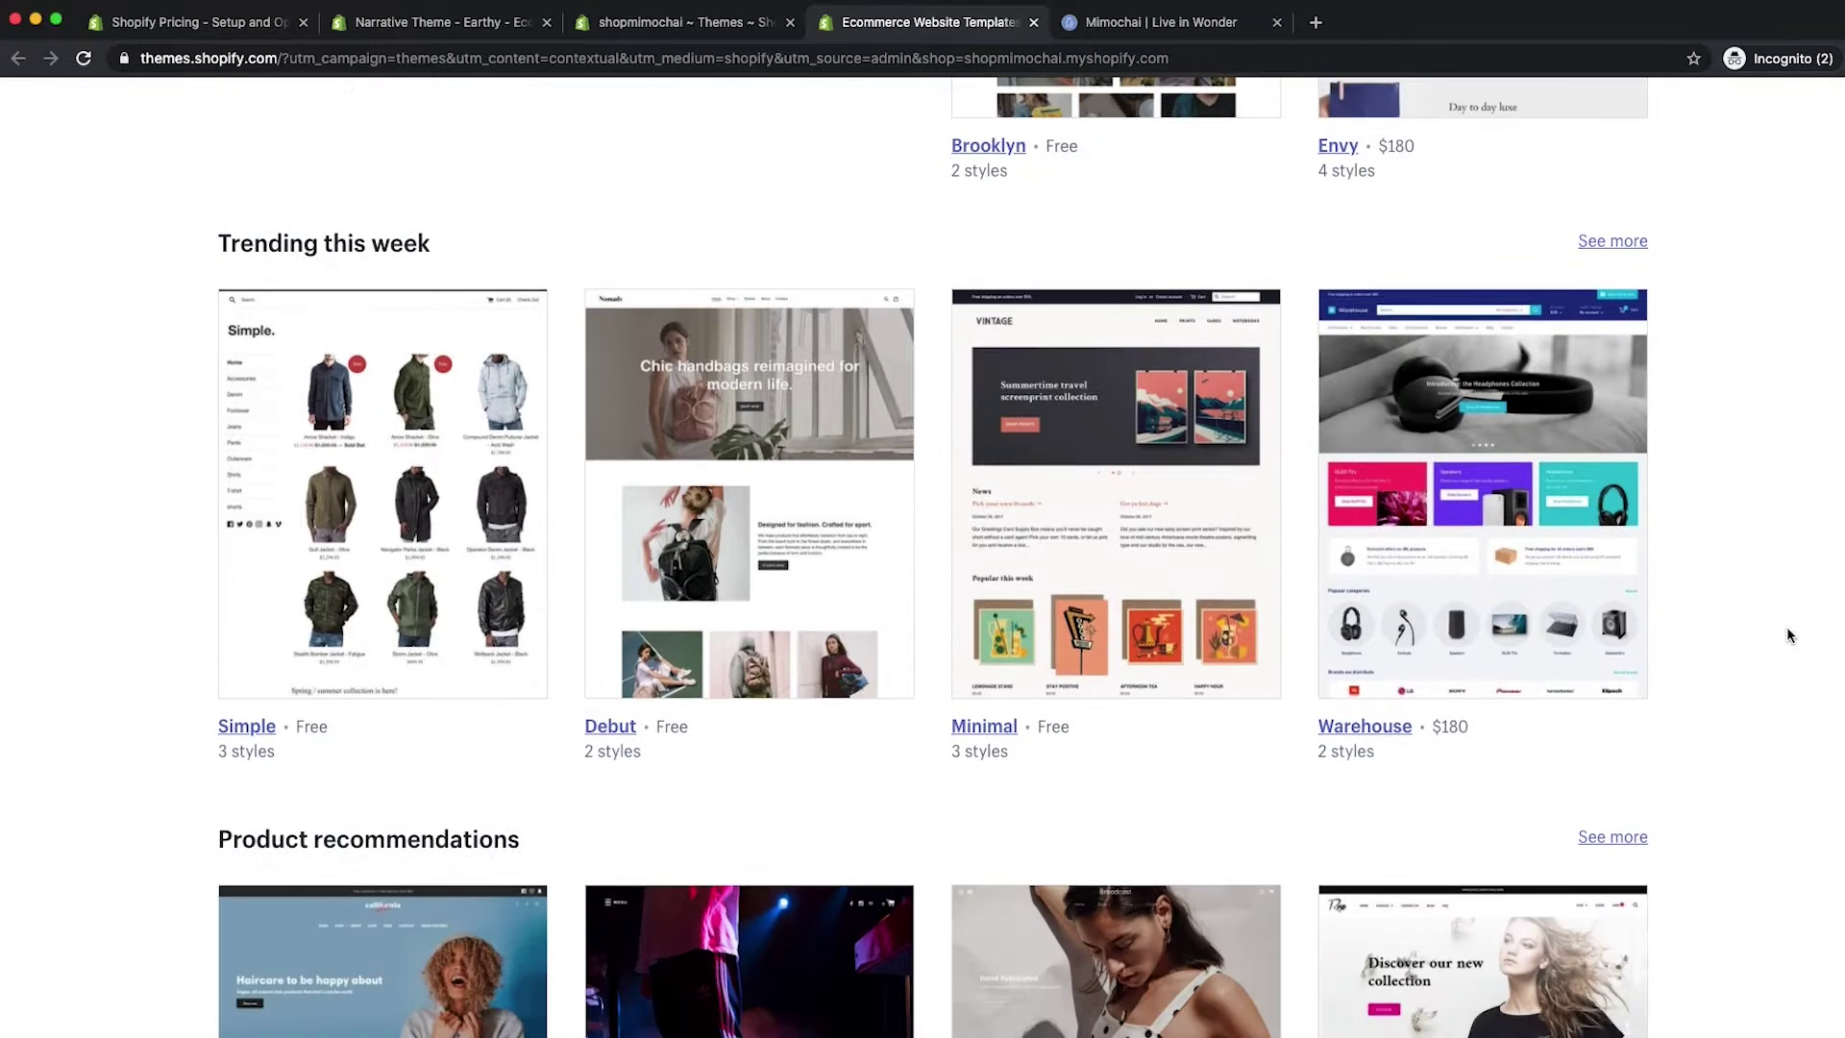
{"action": "scroll", "coordinate": [1787, 634], "scroll_direction": "down", "scroll_amount": 14}
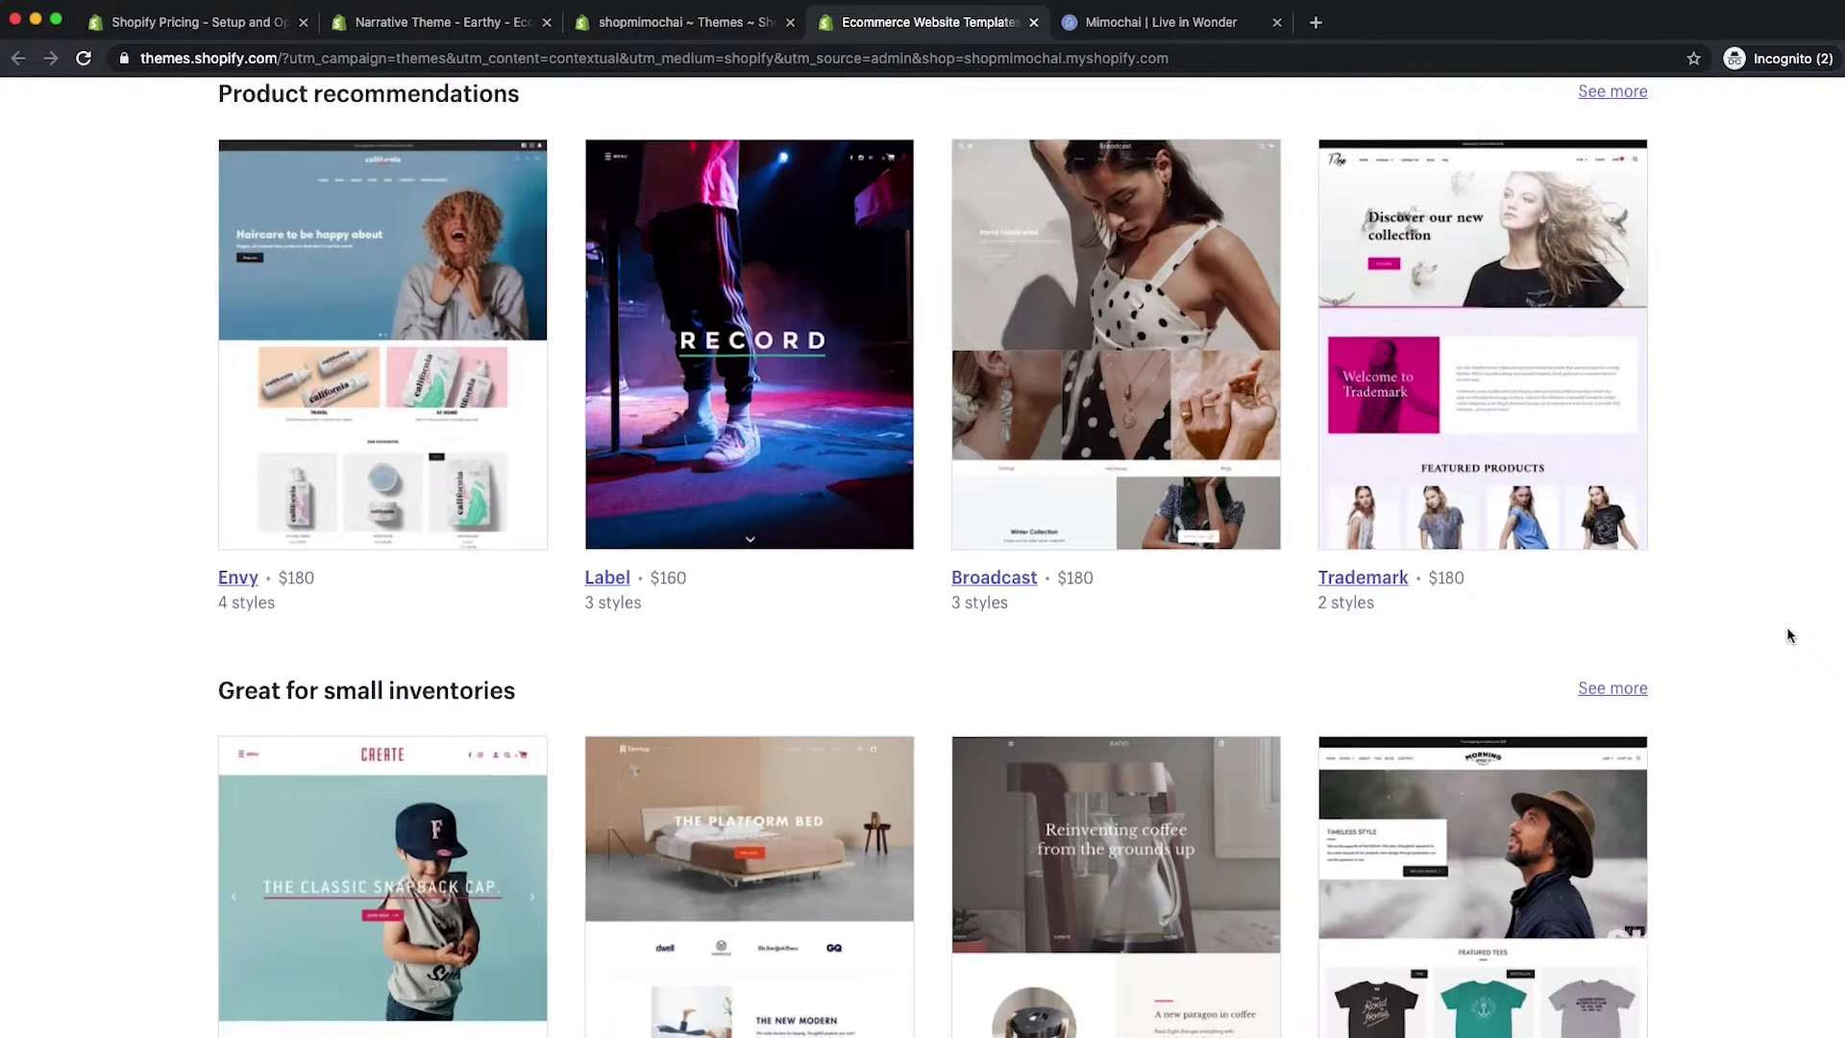
{"action": "scroll", "coordinate": [1788, 634], "scroll_direction": "down", "scroll_amount": 7}
{"action": "scroll", "coordinate": [1789, 635], "scroll_direction": "down", "scroll_amount": 8}
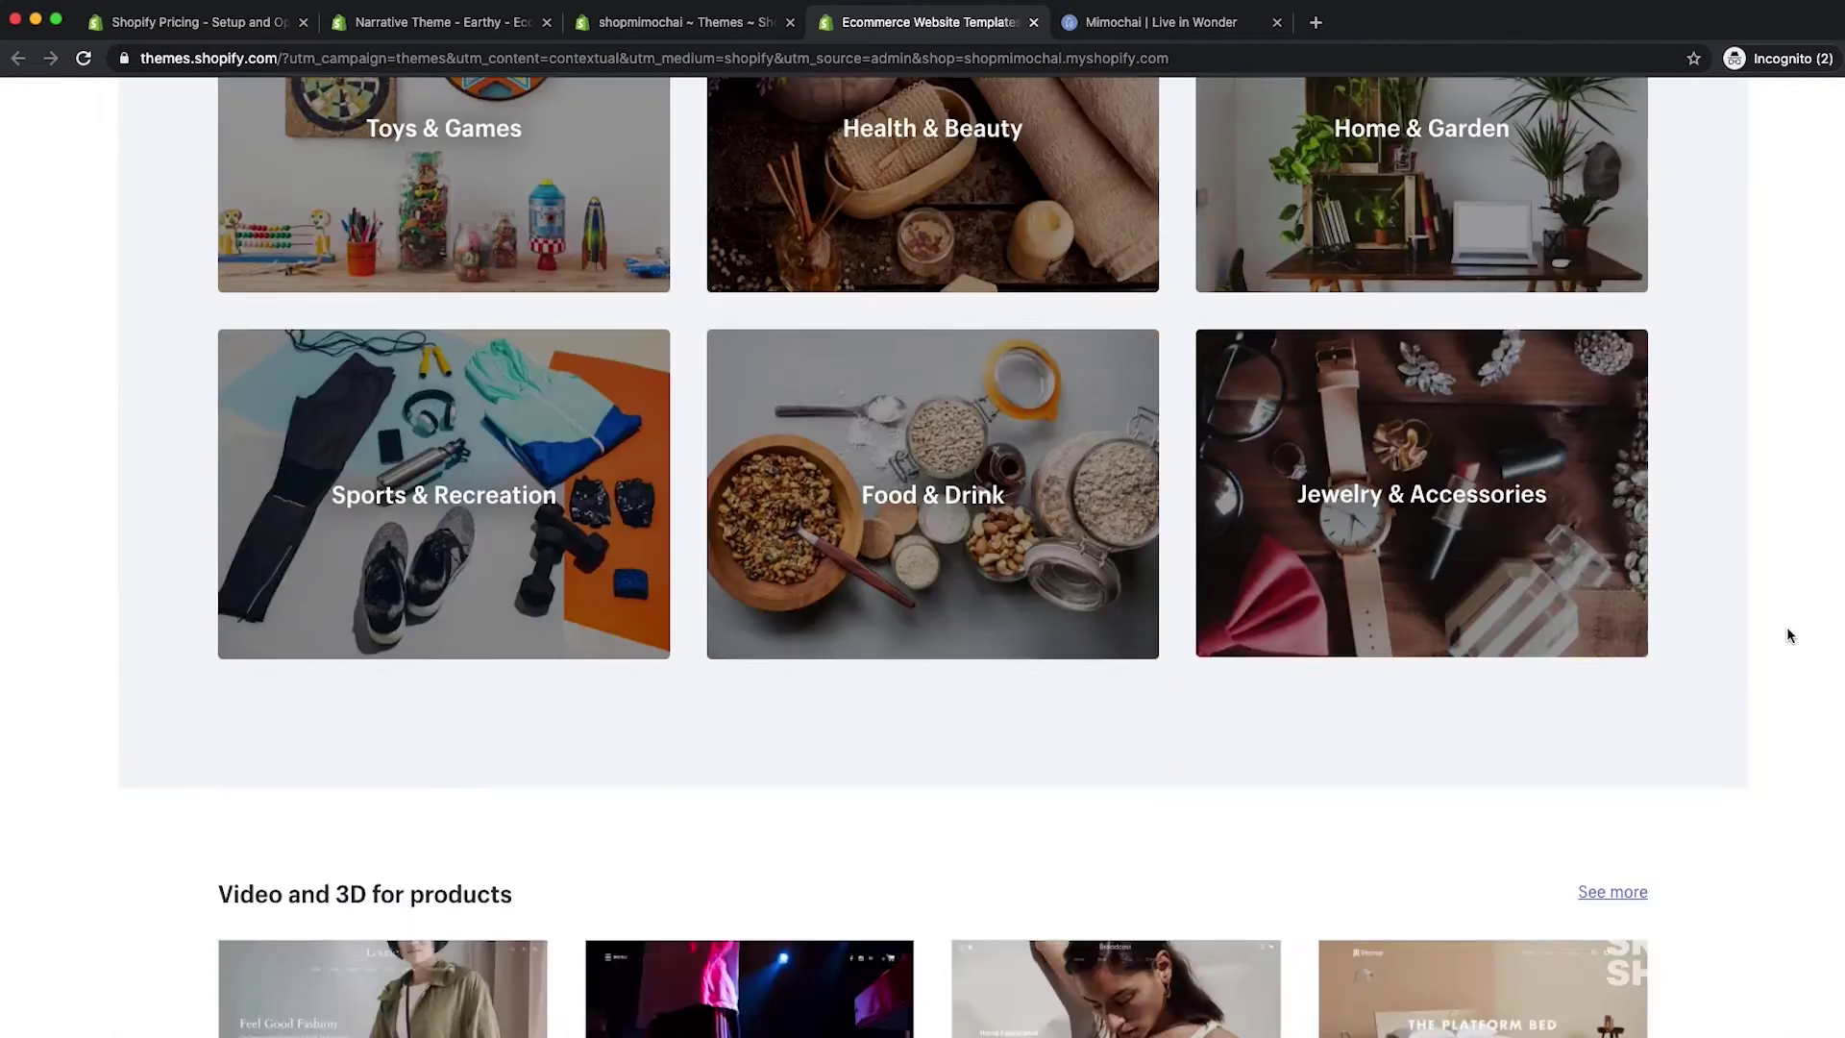
{"action": "scroll", "coordinate": [1789, 634], "scroll_direction": "down", "scroll_amount": 9}
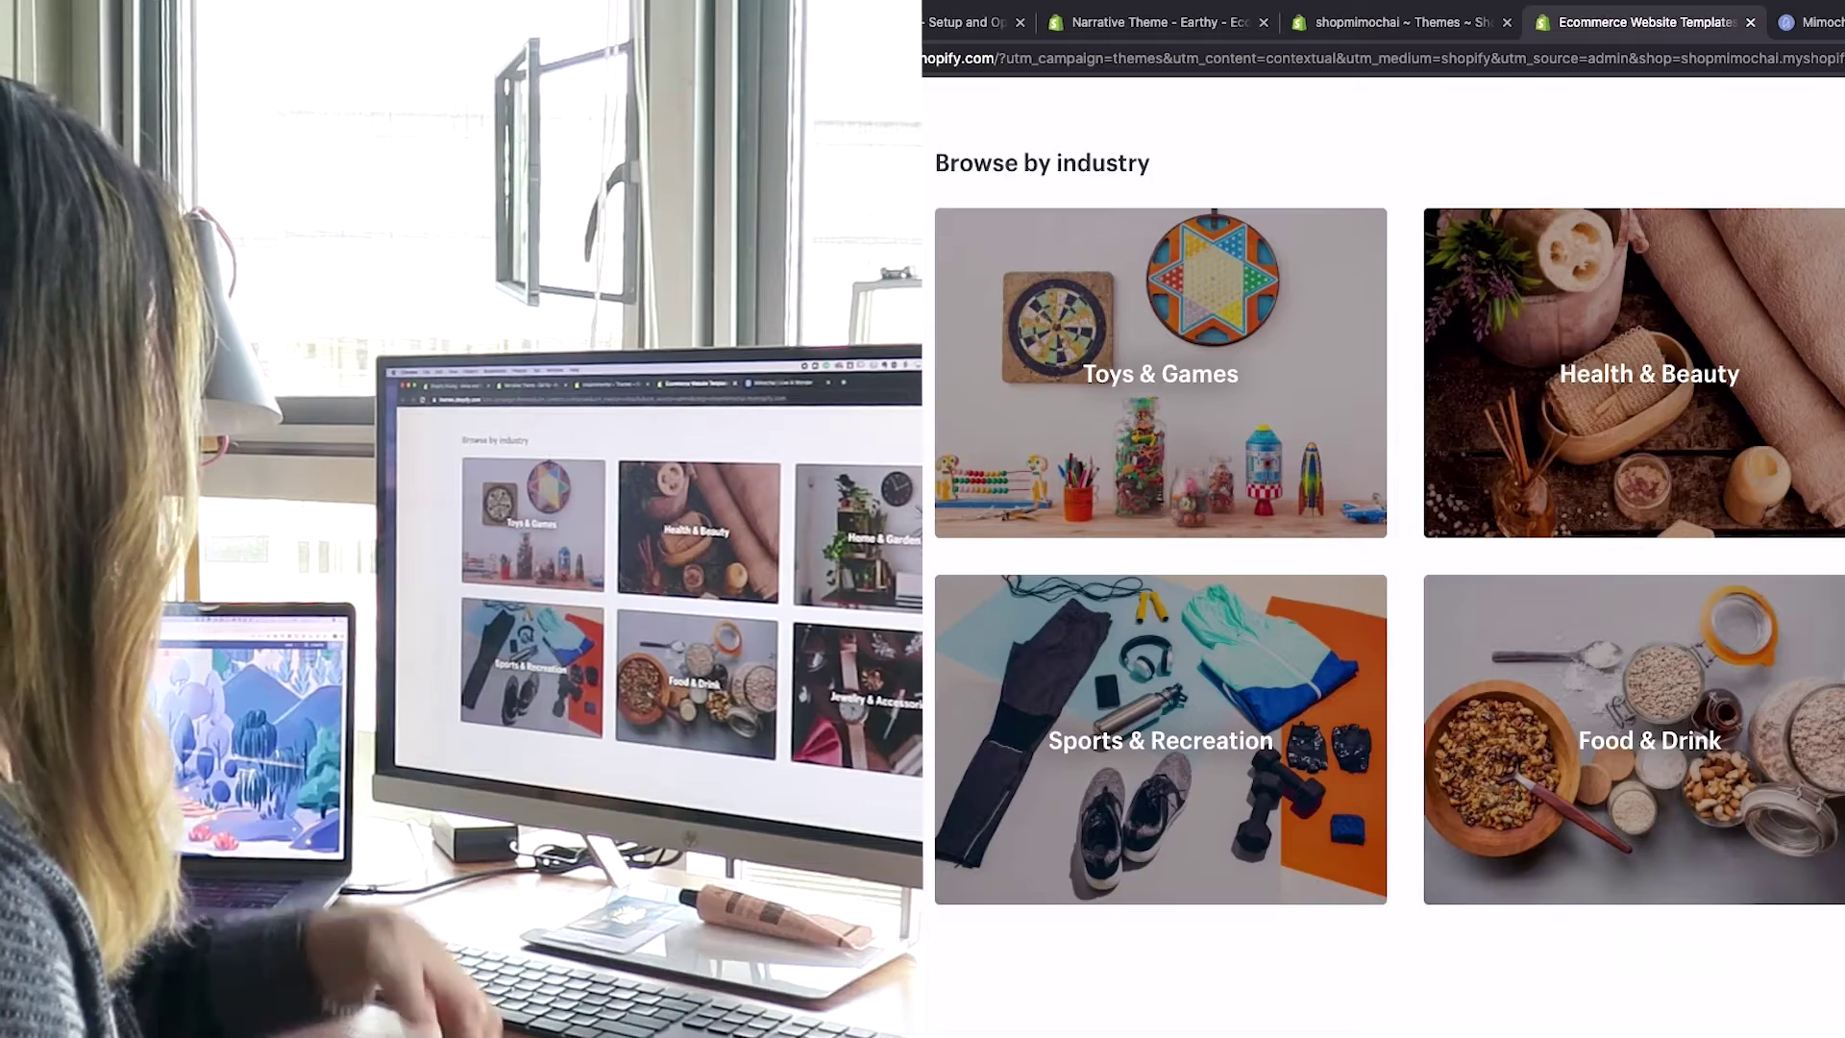
{"action": "scroll", "coordinate": [1384, 558], "scroll_direction": "down", "scroll_amount": 15}
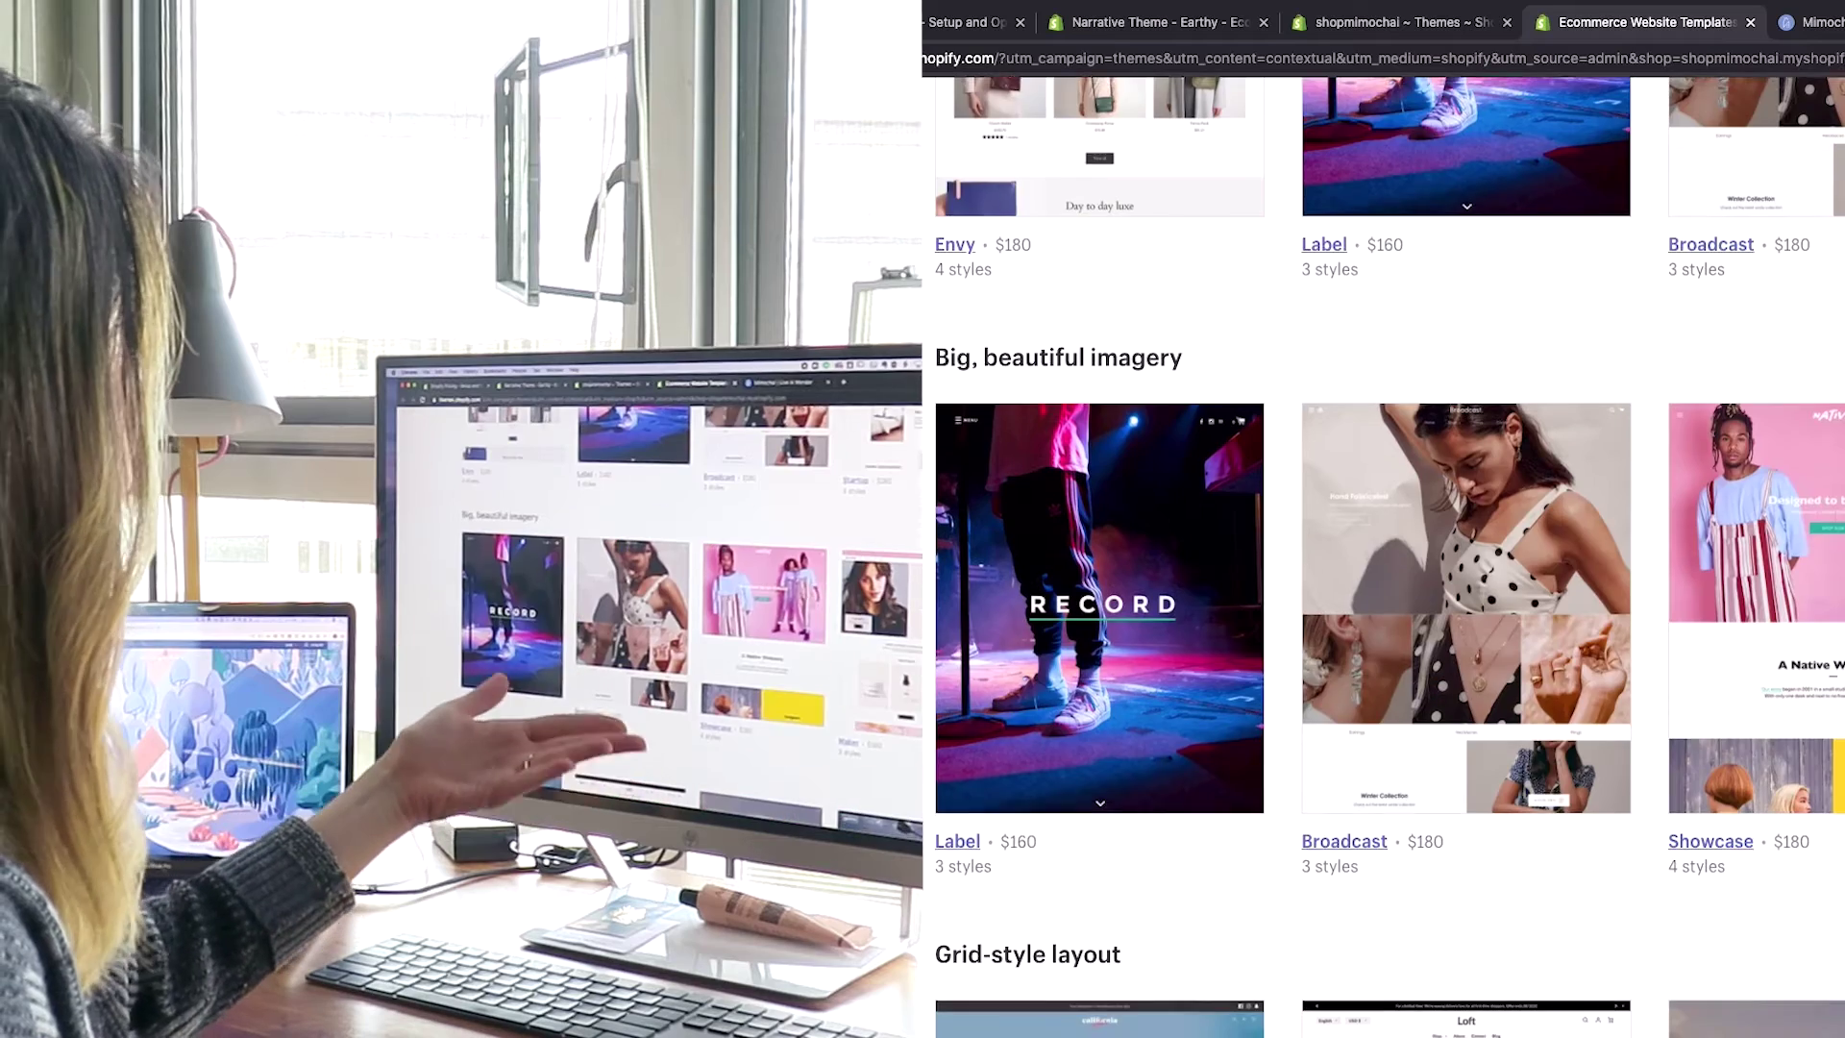
{"action": "scroll", "coordinate": [1383, 557], "scroll_direction": "down", "scroll_amount": 3}
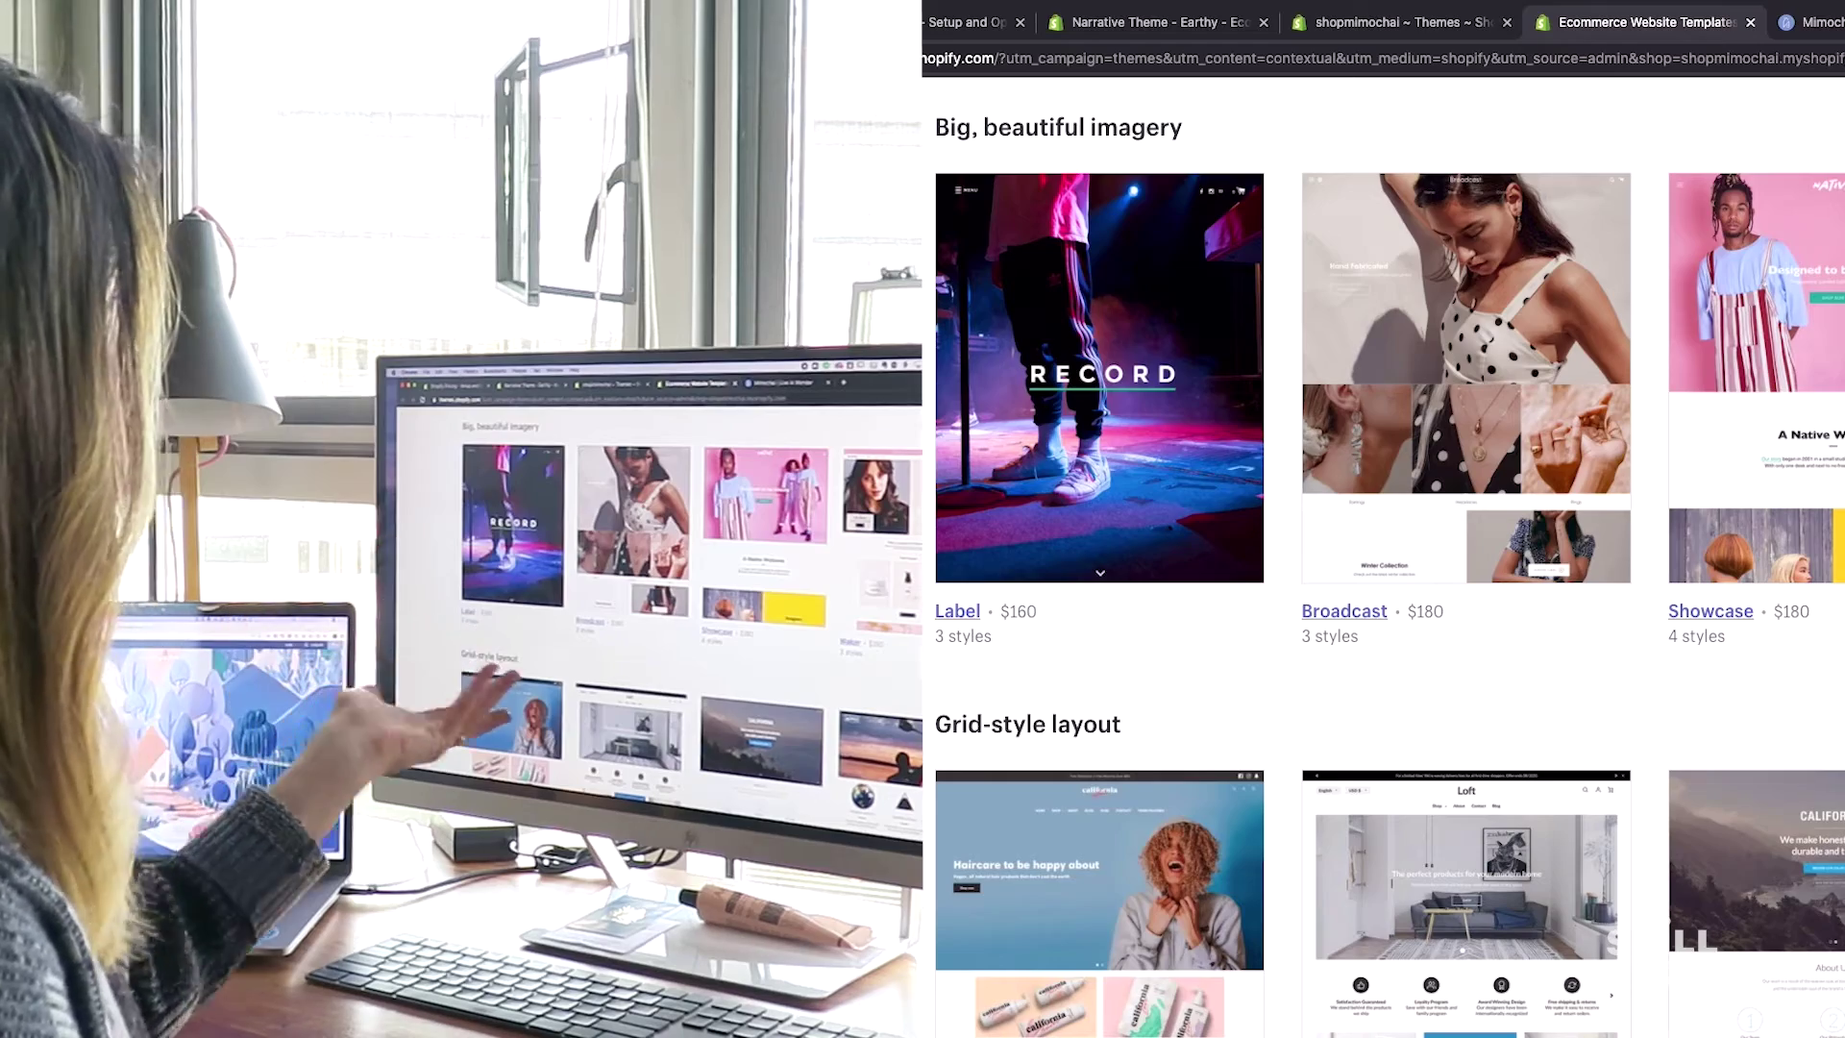
{"action": "scroll", "coordinate": [1649, 330], "scroll_direction": "down", "scroll_amount": 12}
{"action": "scroll", "coordinate": [1383, 548], "scroll_direction": "down", "scroll_amount": 6}
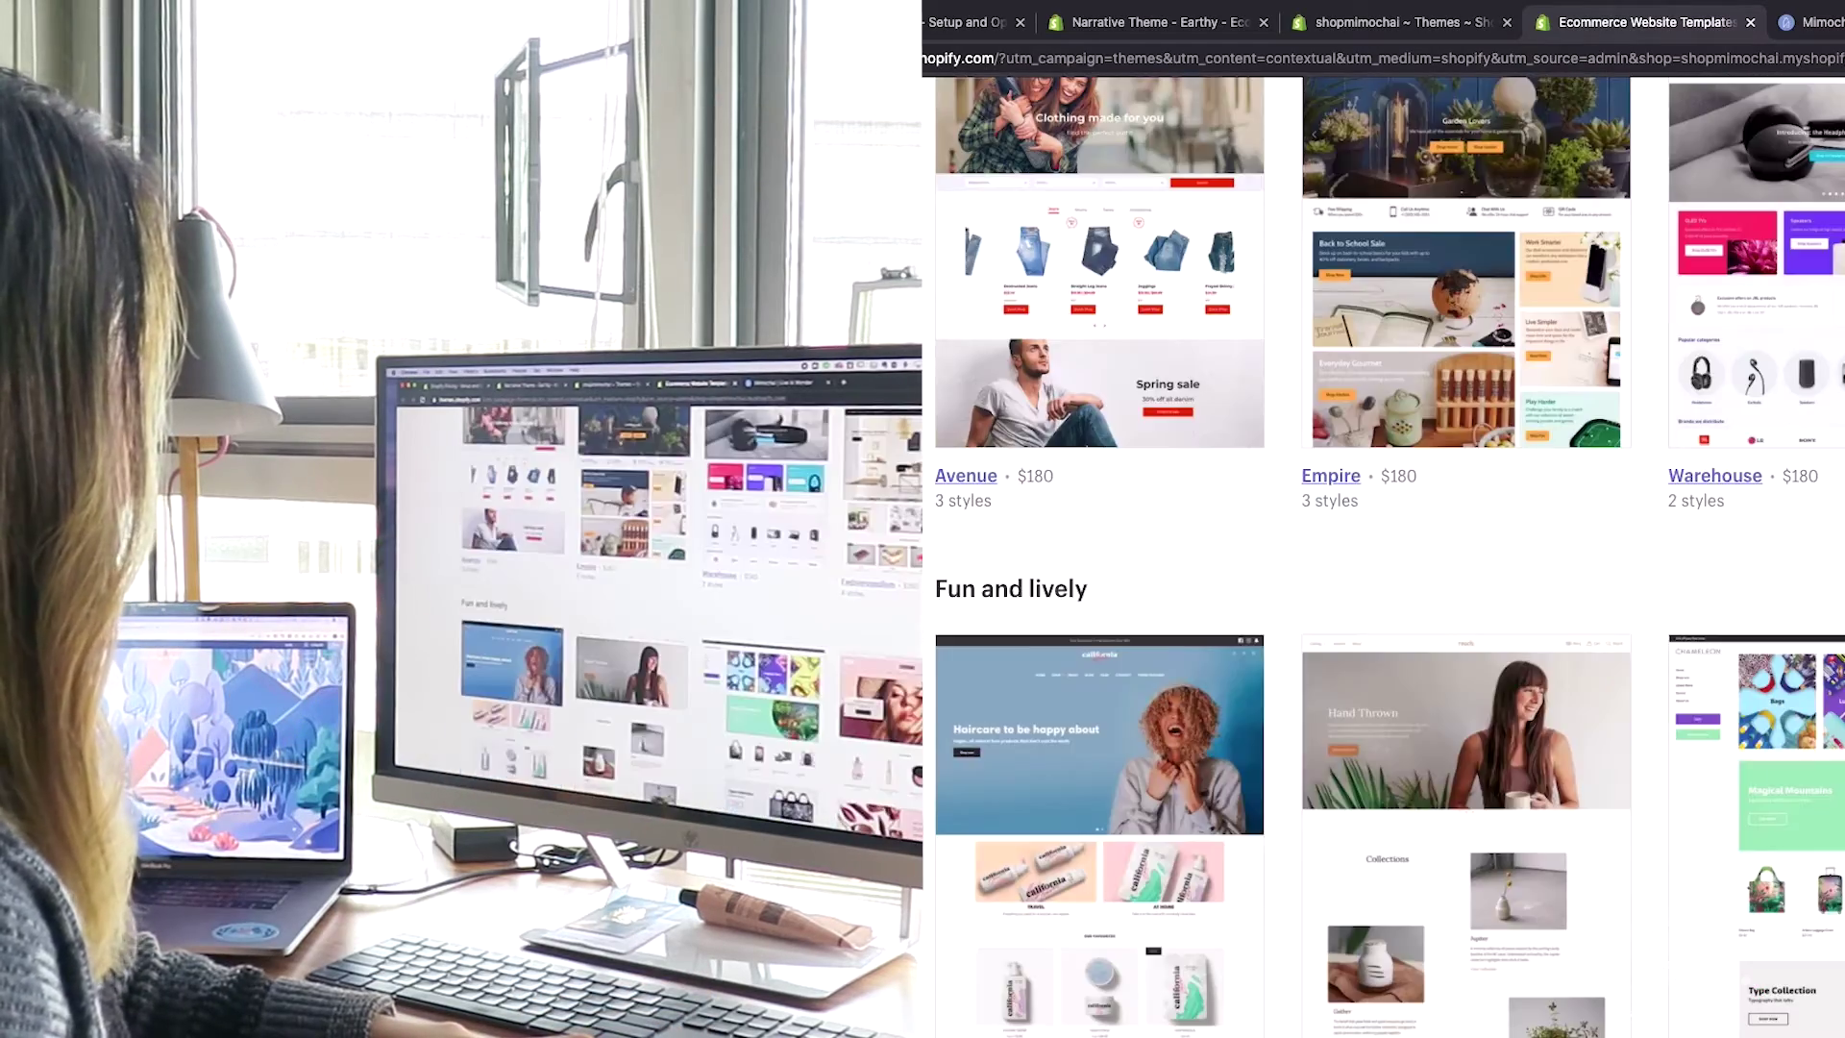
{"action": "scroll", "coordinate": [1384, 547], "scroll_direction": "up", "scroll_amount": 20}
{"action": "scroll", "coordinate": [1383, 547], "scroll_direction": "up", "scroll_amount": 2}
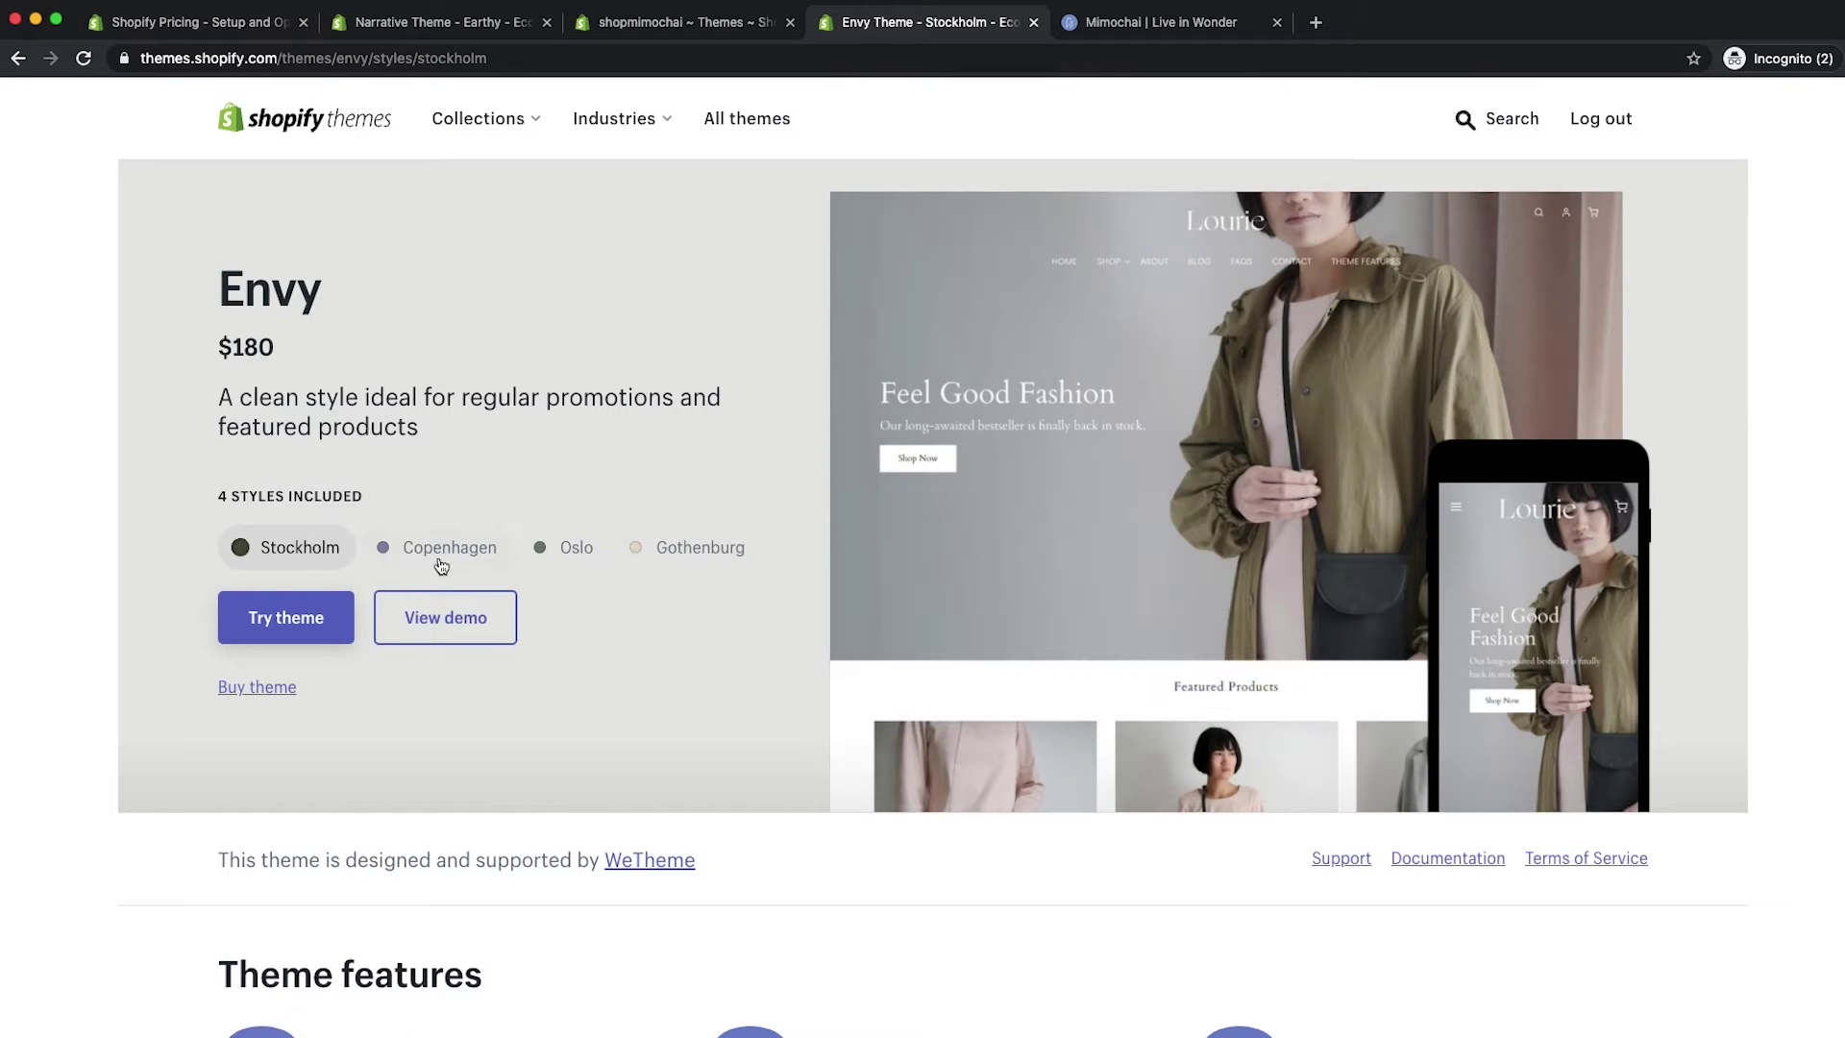
Step: Preview Envy in Gothenburg, Oslo, Copenhagen and Stockholm styles, then view the Stockholm demo
{"action": "left_click", "coordinate": [441, 557]}
{"action": "left_click", "coordinate": [579, 549]}
{"action": "left_click", "coordinate": [630, 548]}
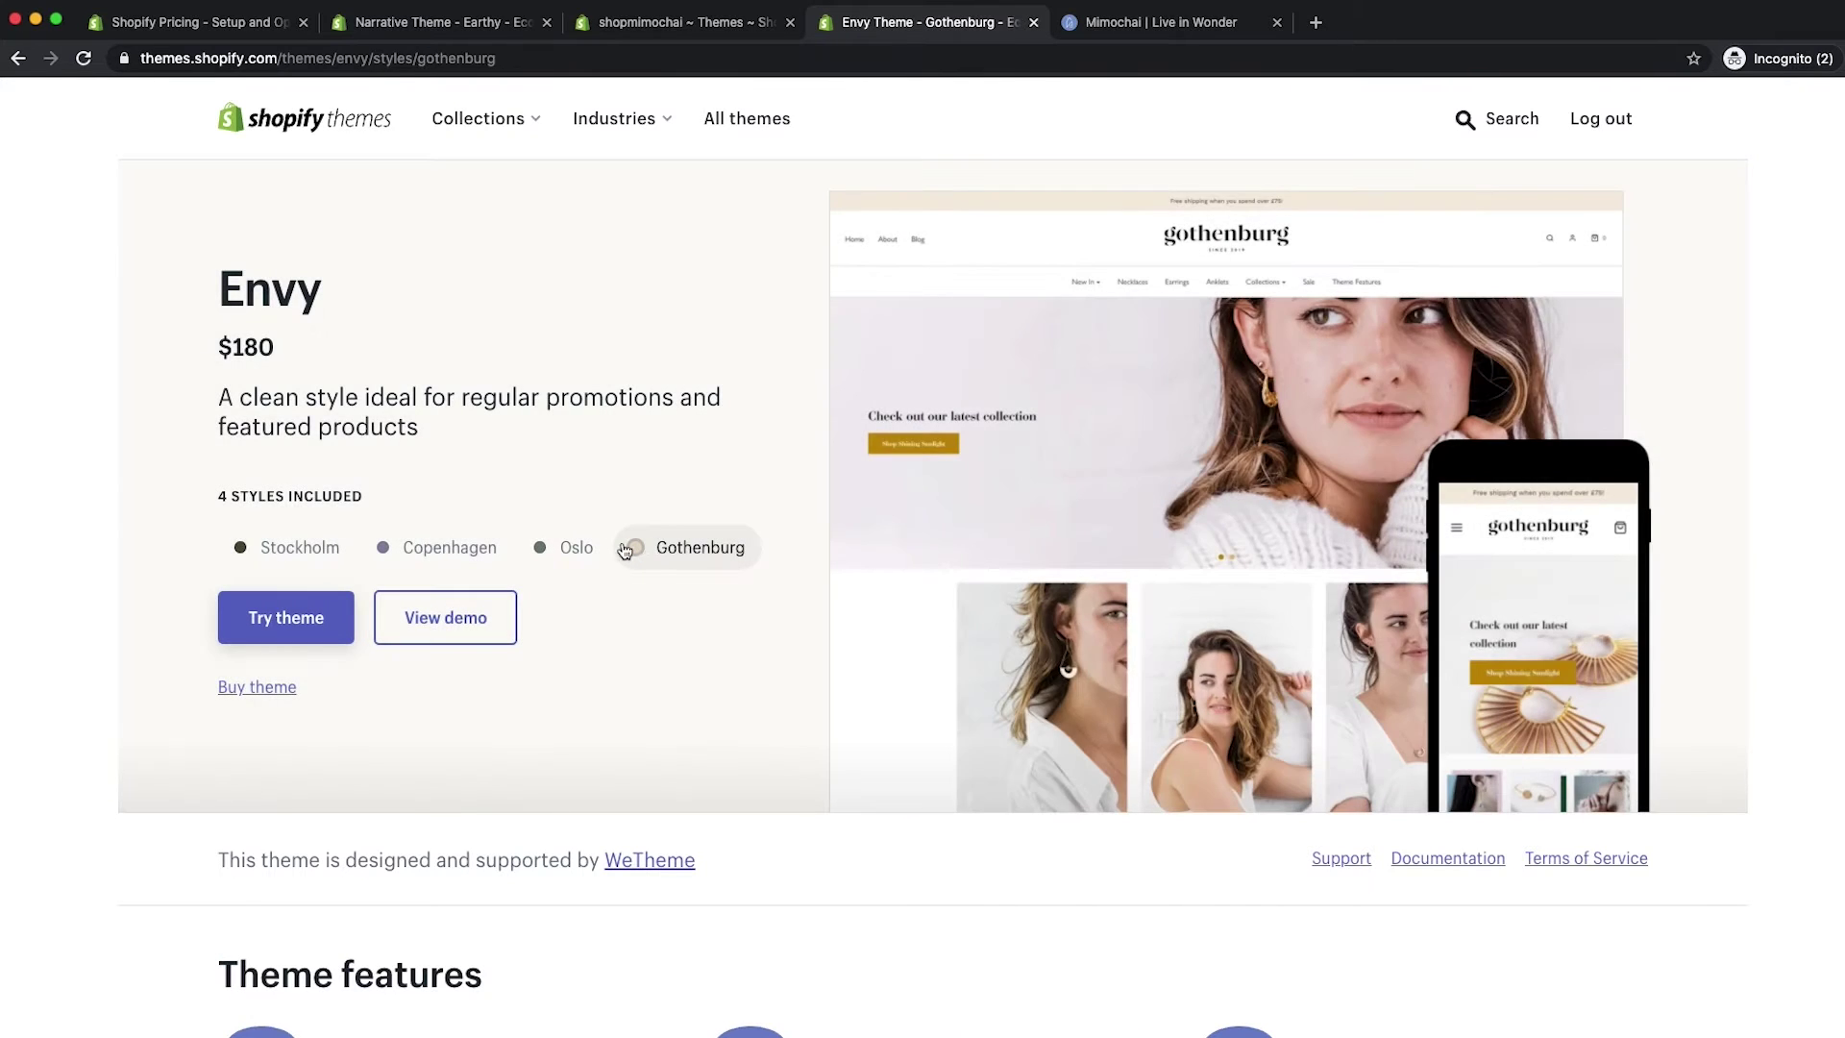
{"action": "left_click", "coordinate": [573, 544]}
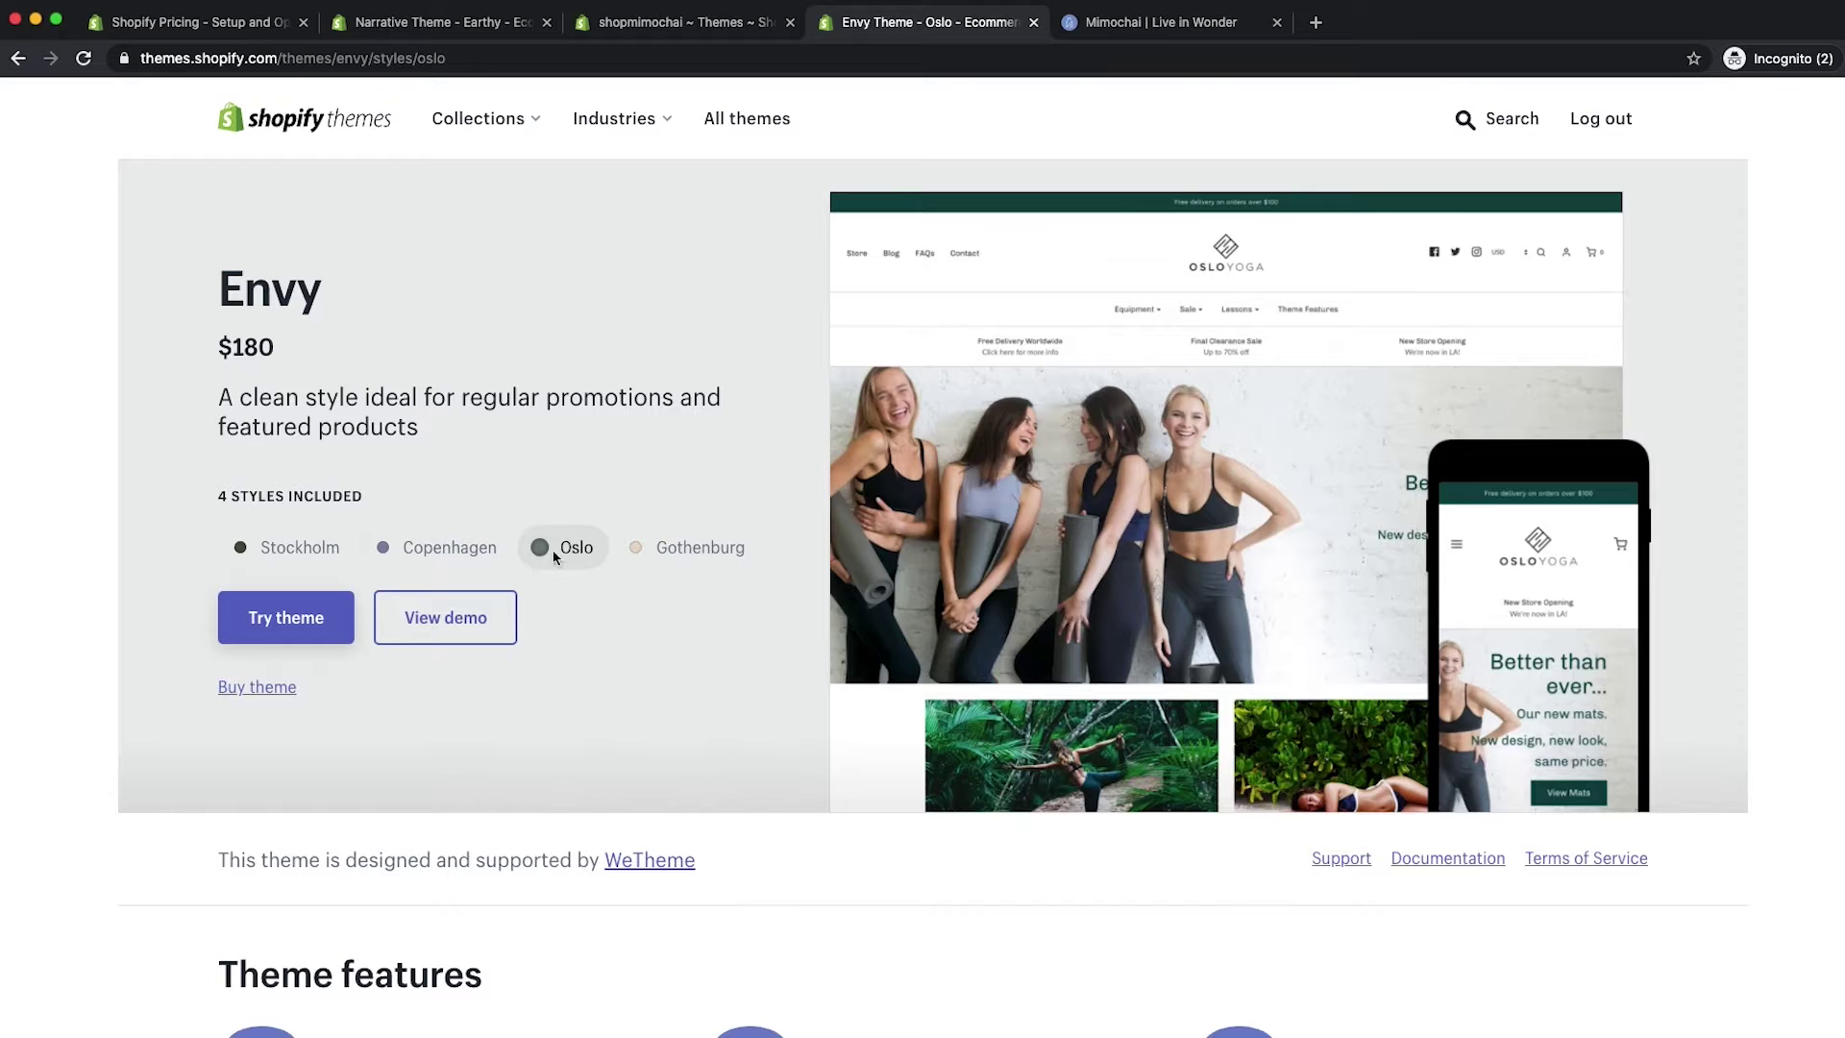
{"action": "left_click", "coordinate": [482, 563]}
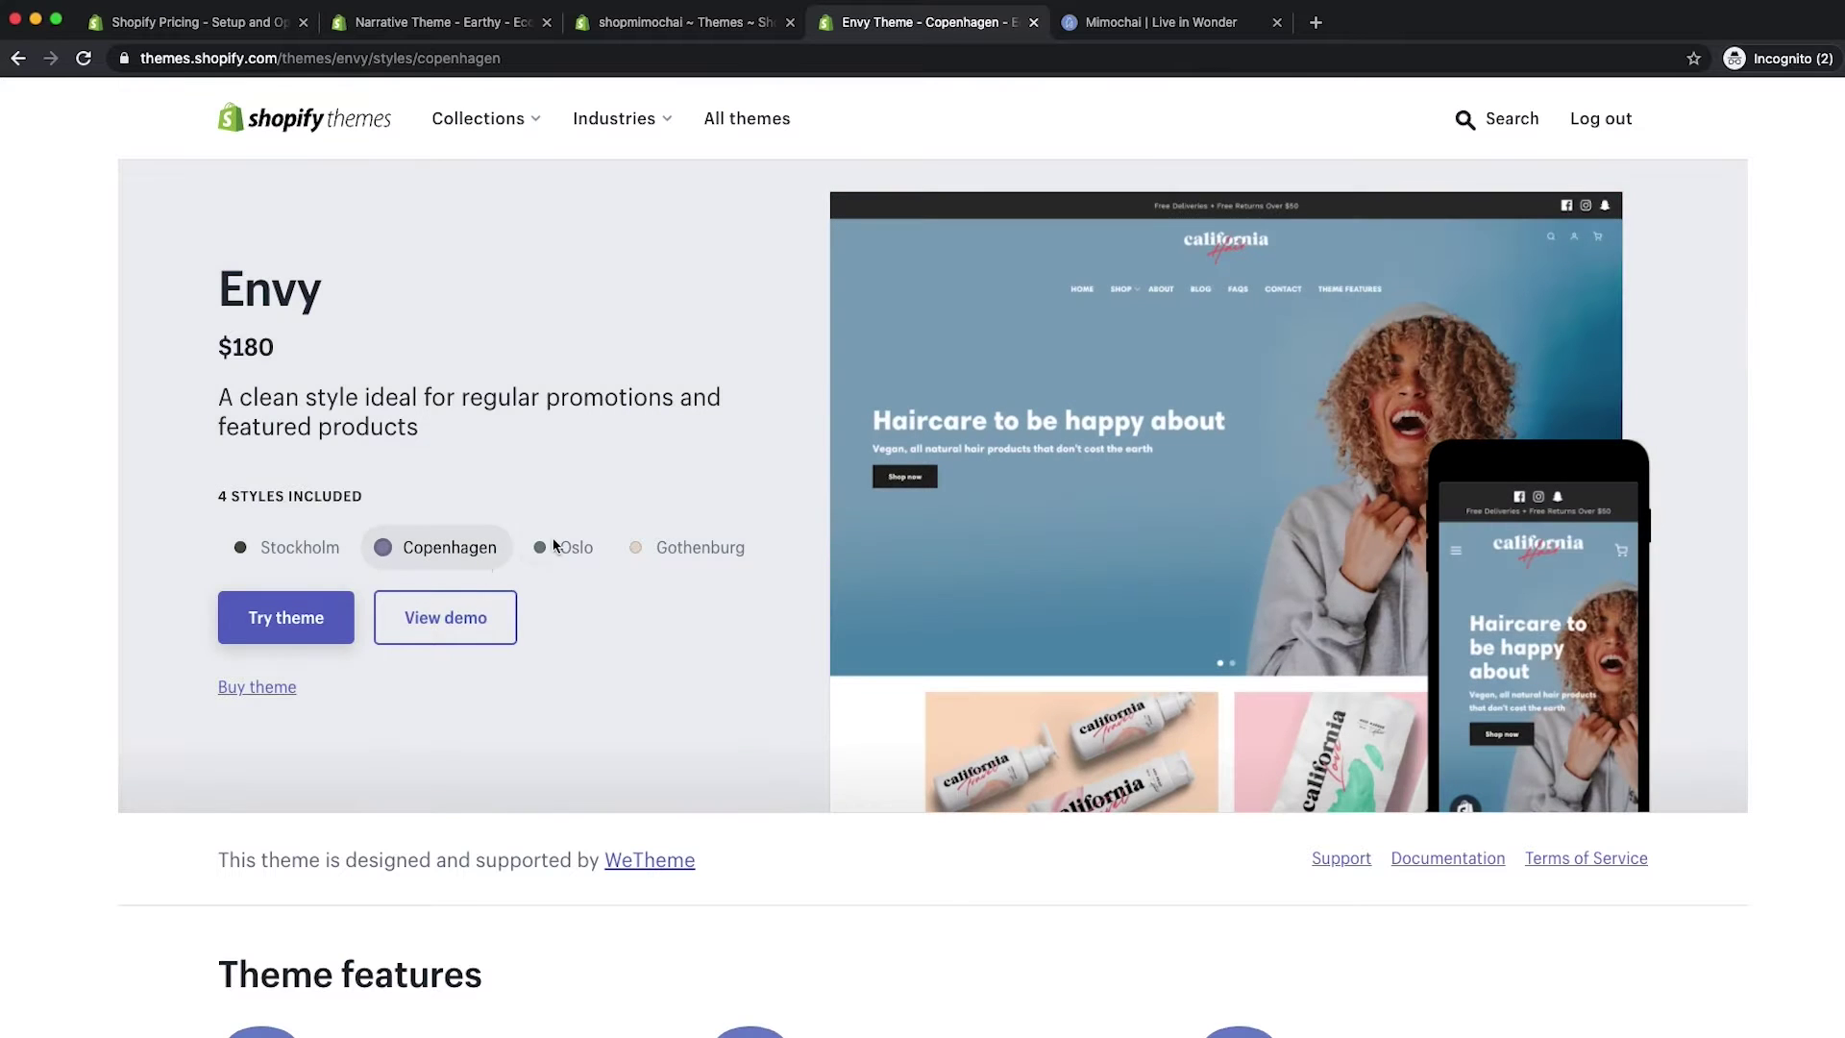
{"action": "left_click", "coordinate": [336, 547]}
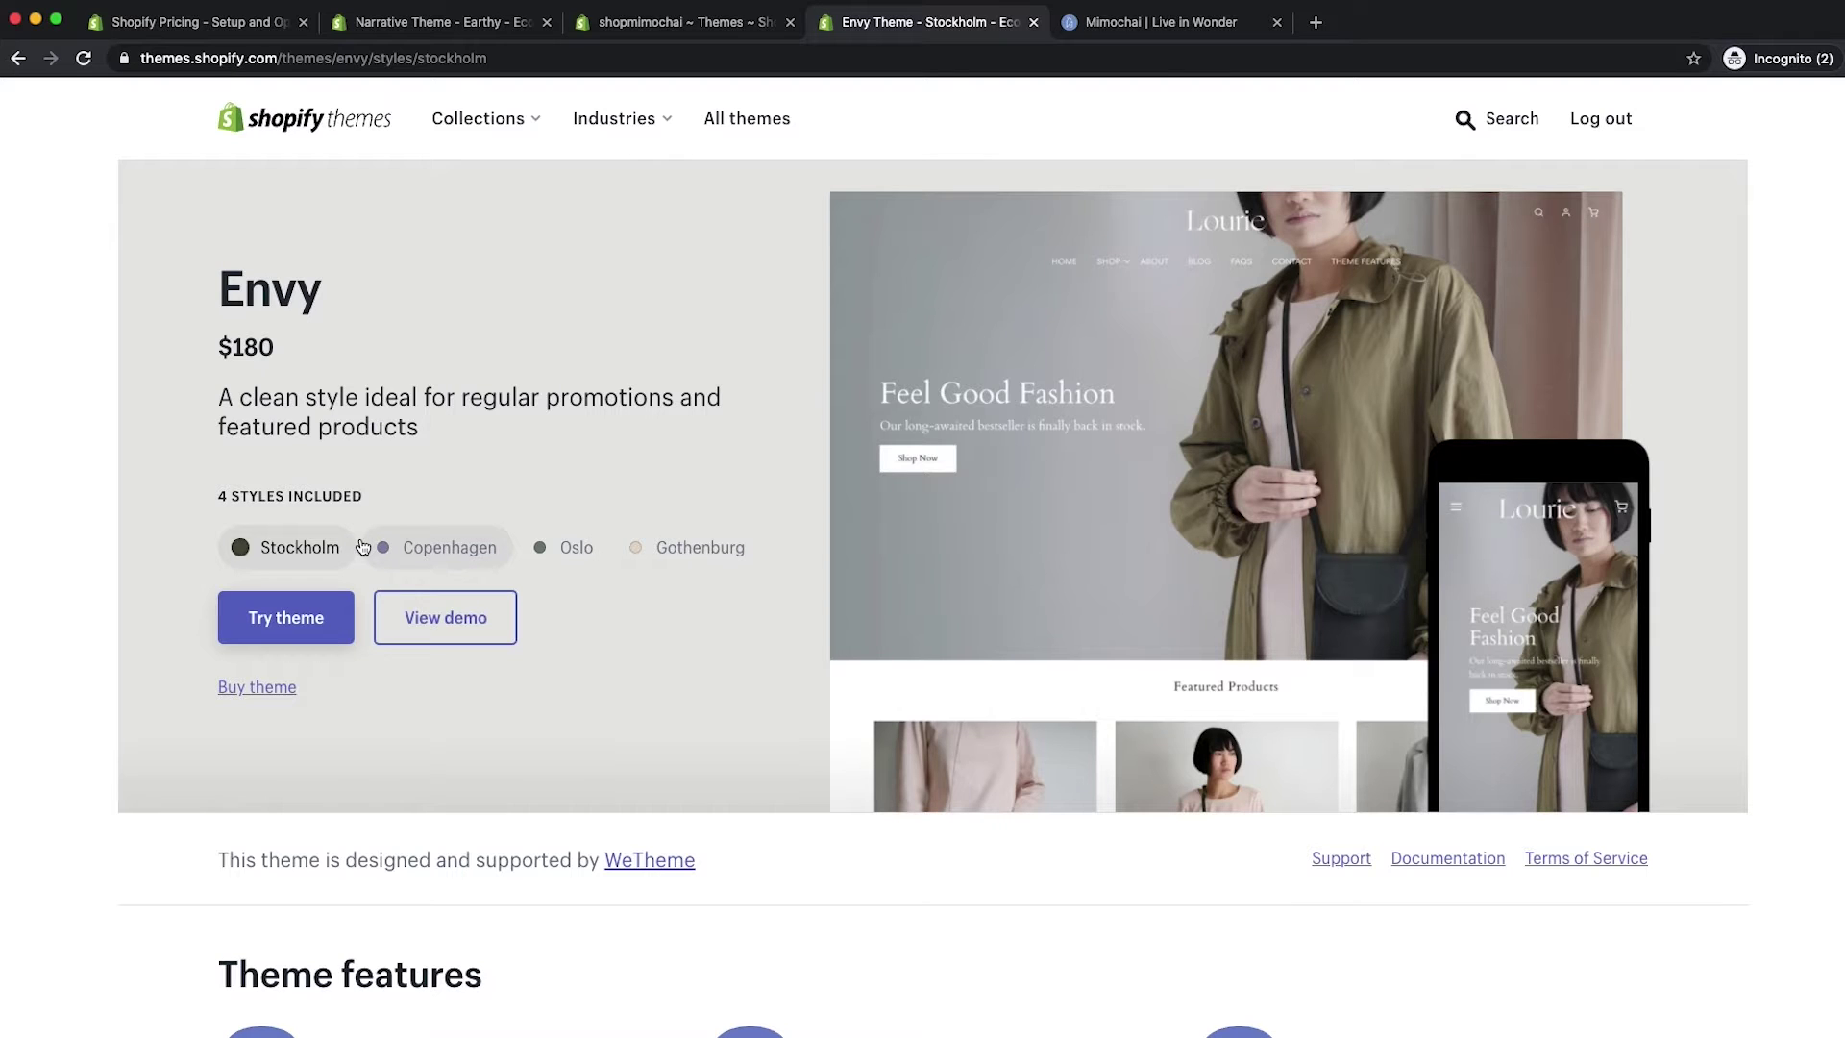
{"action": "left_click", "coordinate": [445, 617]}
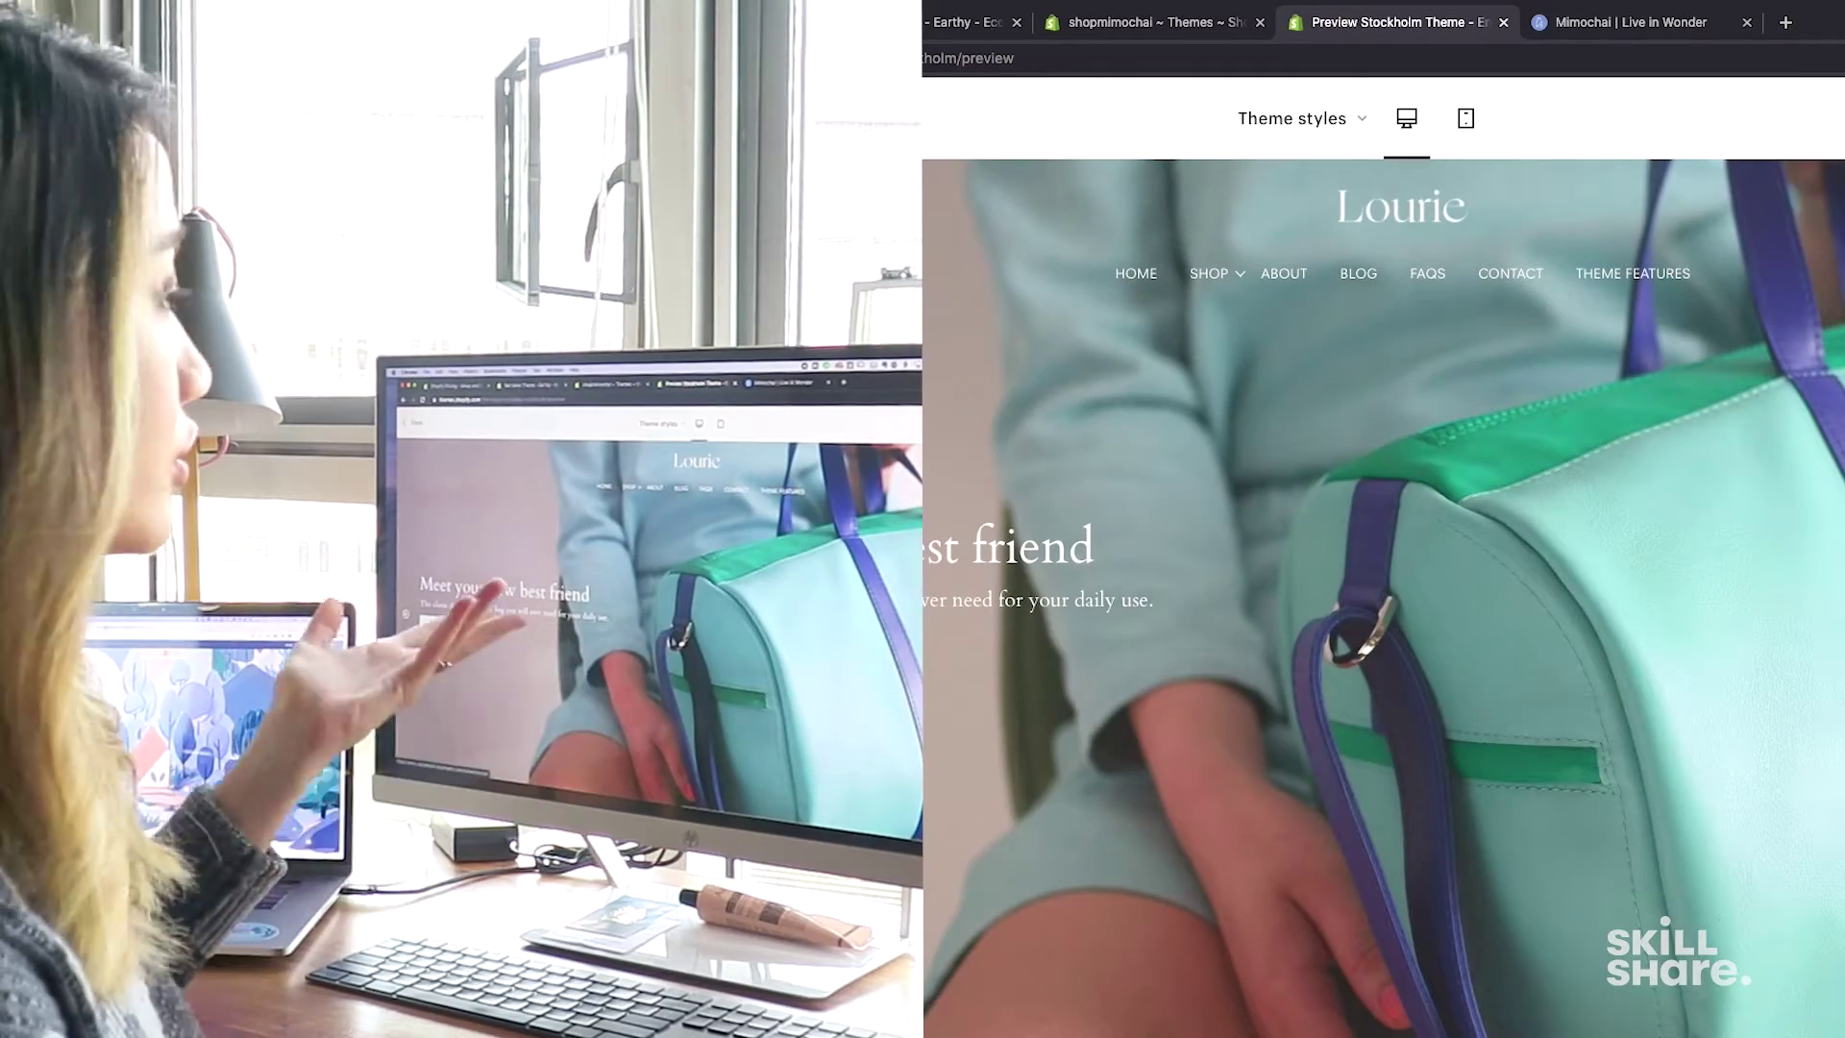
Step: Scroll the Stockholm demo storefront, then open a store listed under 'Stores using Envy'
{"action": "scroll", "coordinate": [1384, 577], "scroll_direction": "down", "scroll_amount": 10}
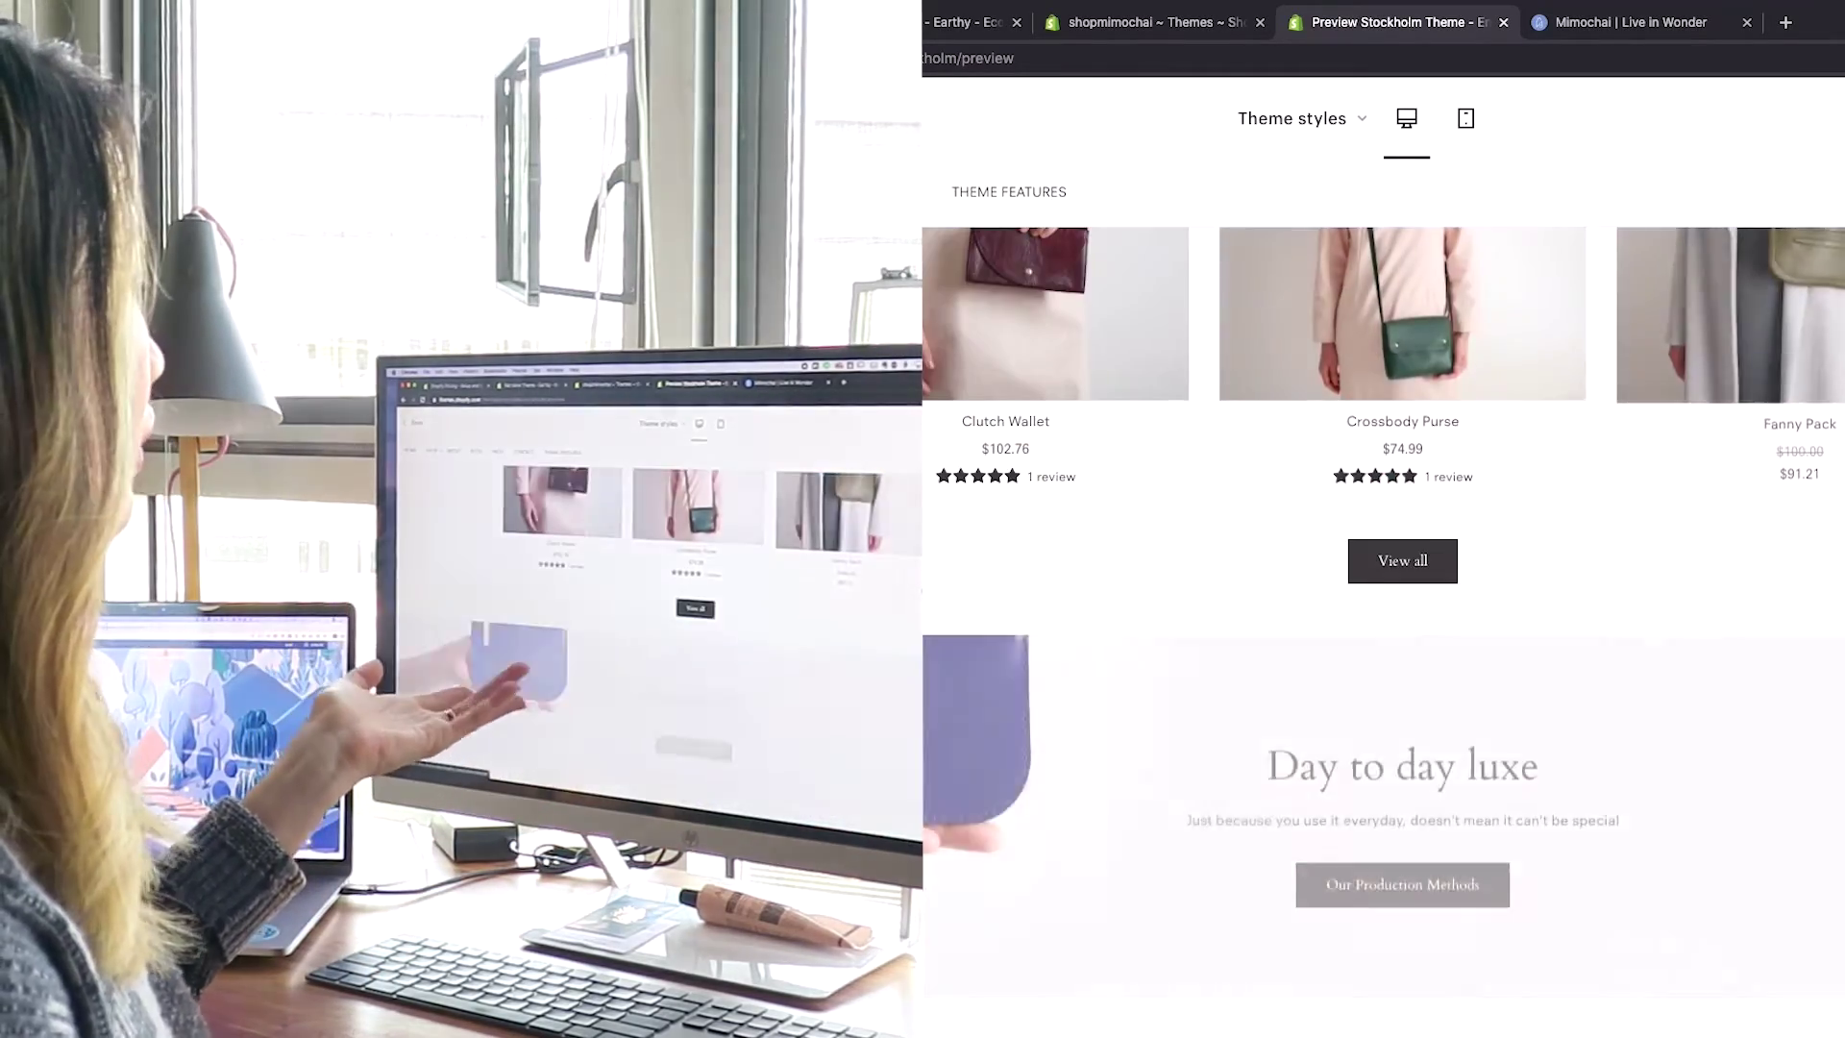
{"action": "scroll", "coordinate": [1384, 576], "scroll_direction": "down", "scroll_amount": 15}
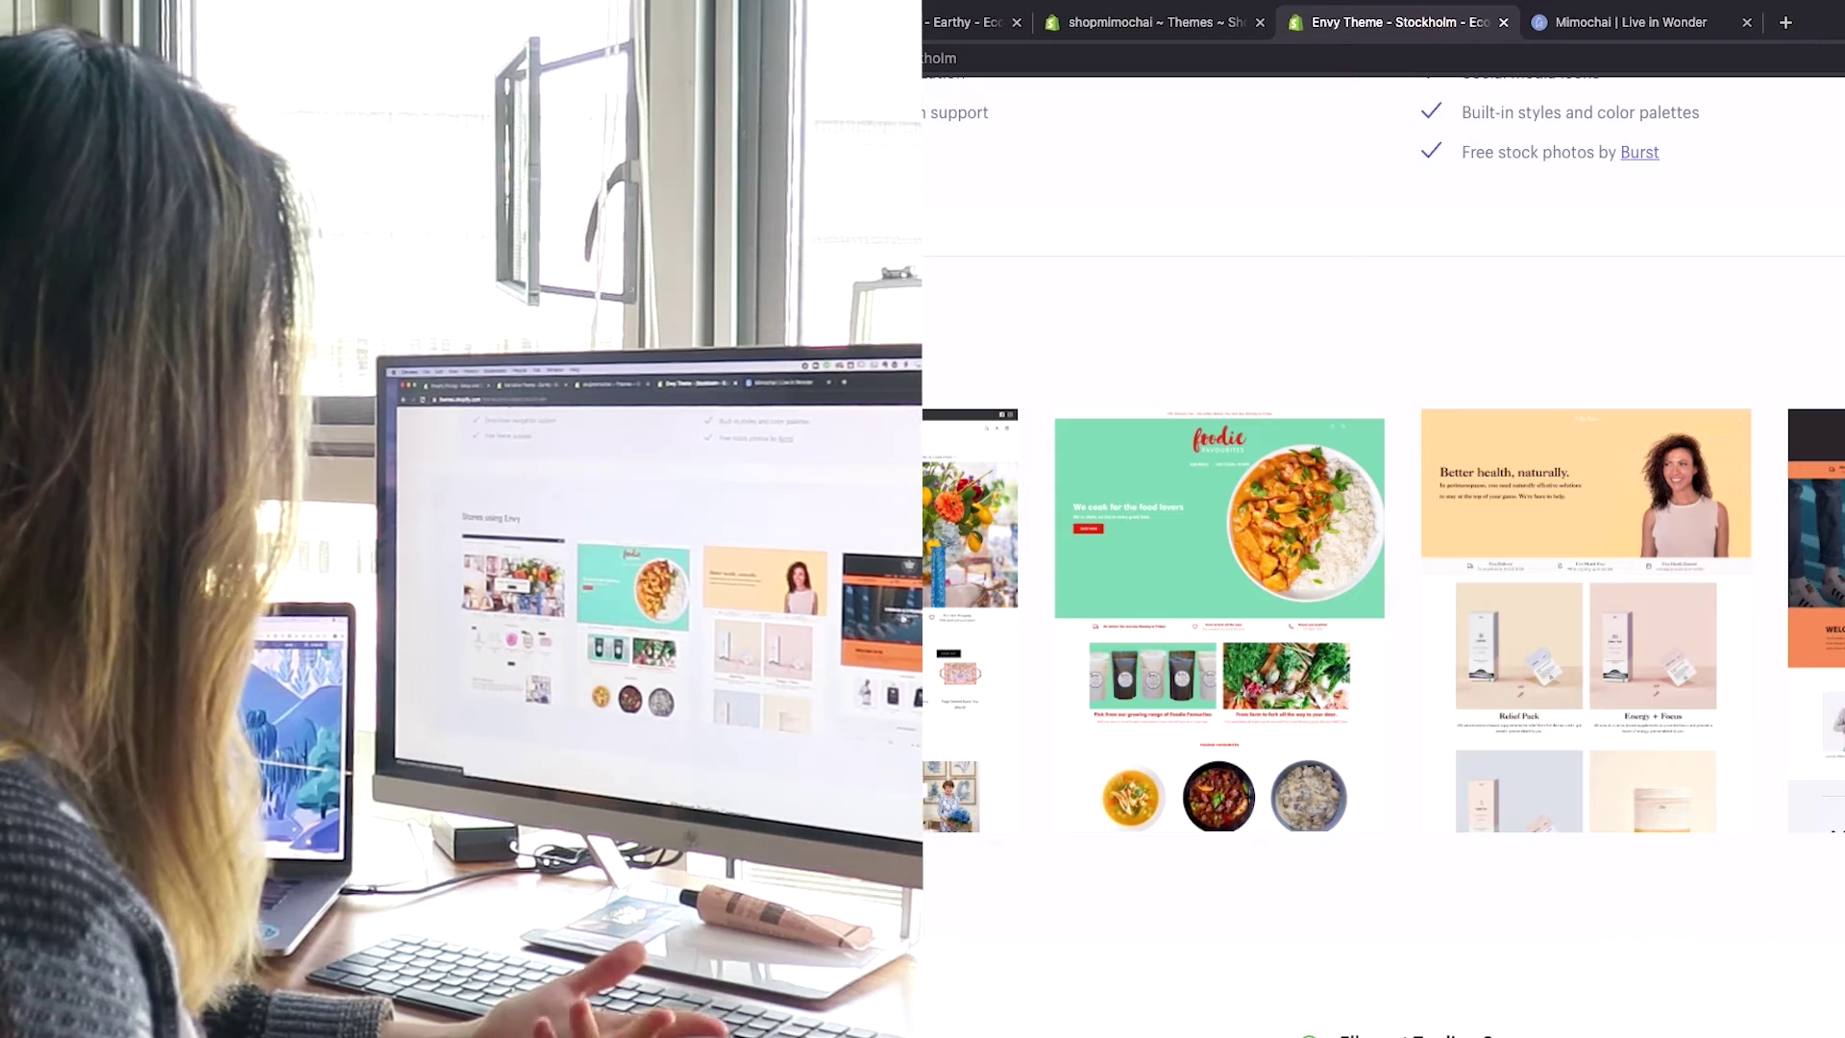
{"action": "left_click", "coordinate": [1816, 591]}
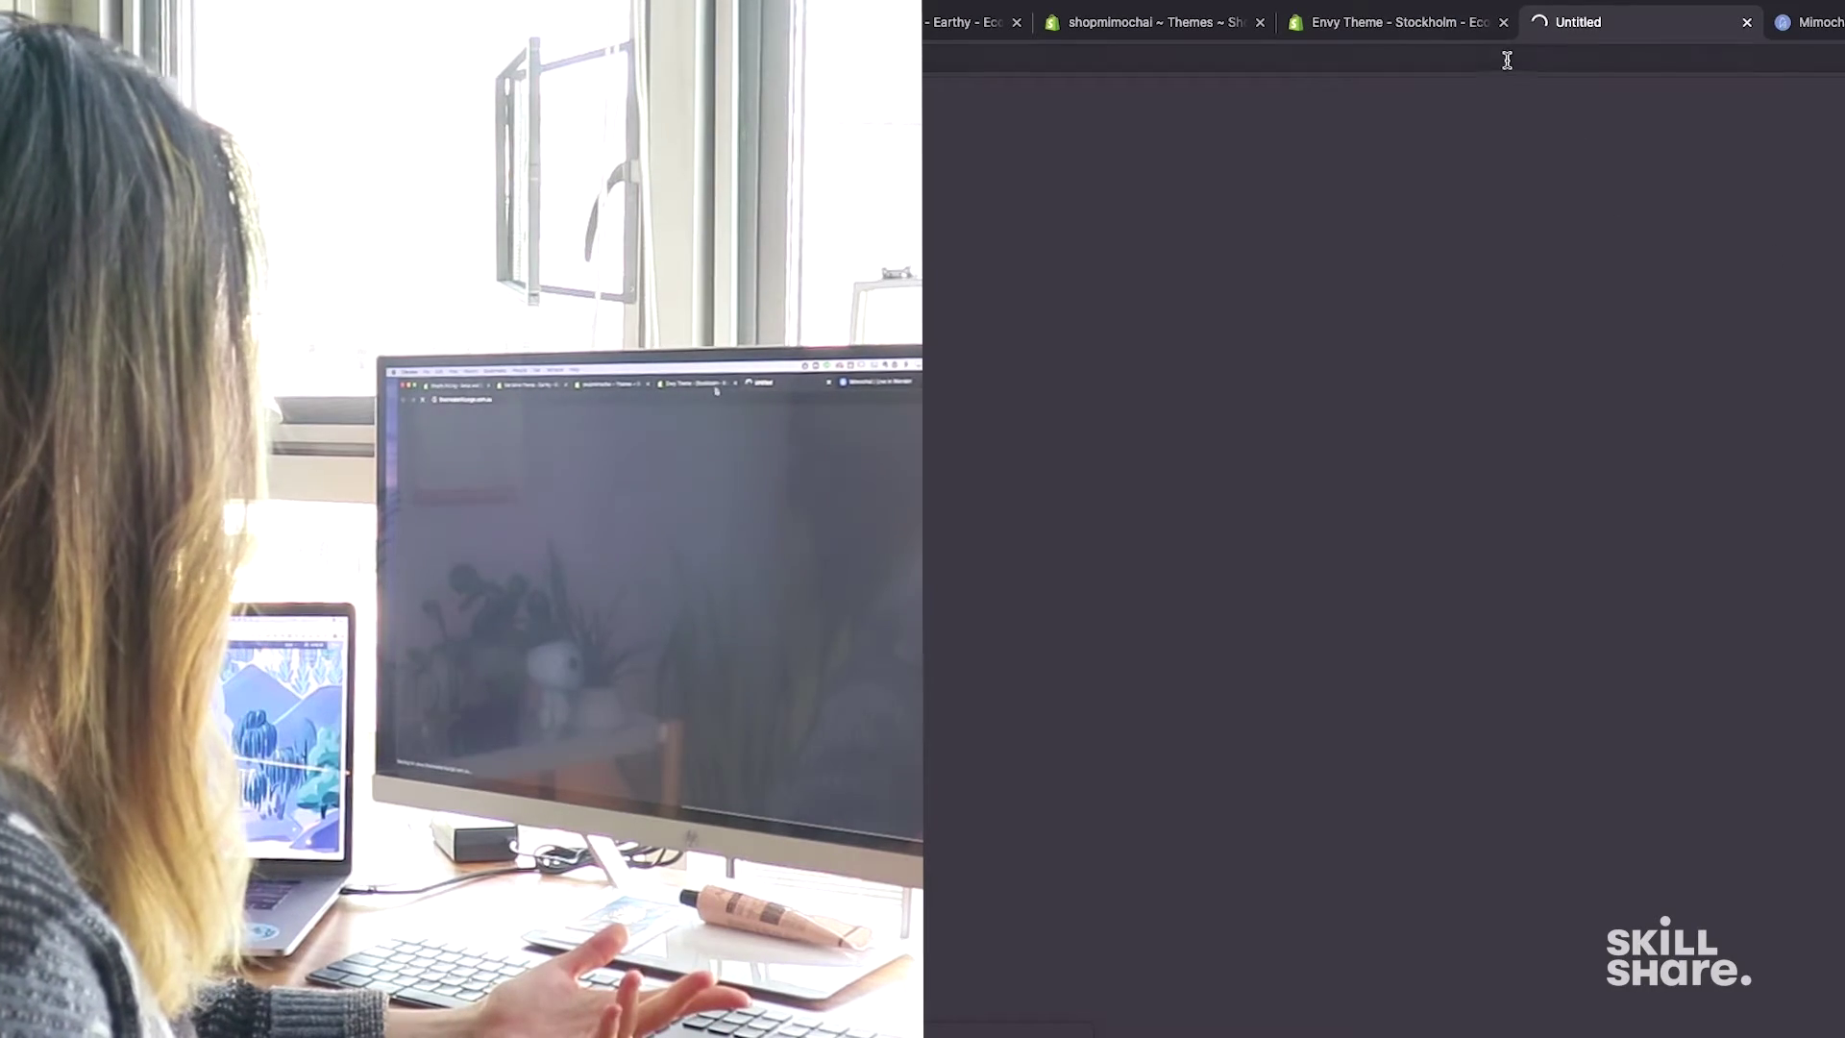
{"action": "left_click", "coordinate": [1470, 22]}
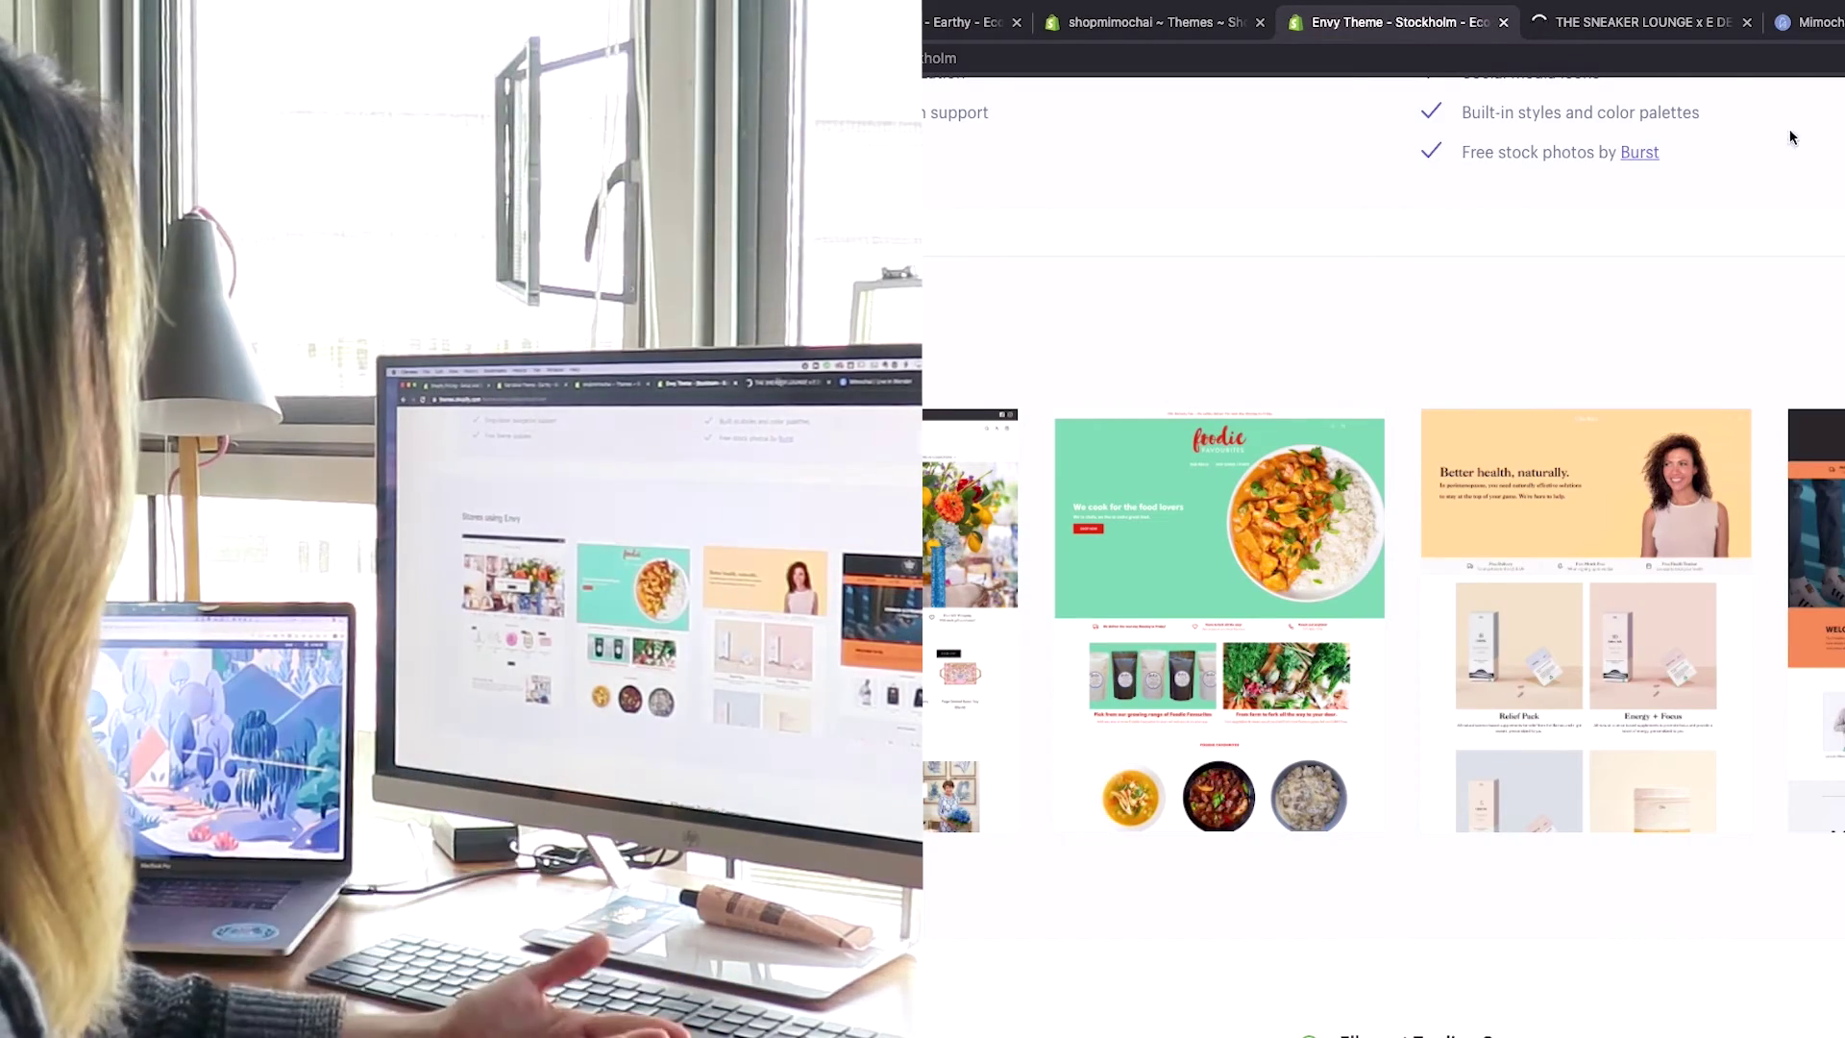
{"action": "left_click", "coordinate": [1643, 22]}
{"action": "scroll", "coordinate": [1384, 480], "scroll_direction": "down", "scroll_amount": 5}
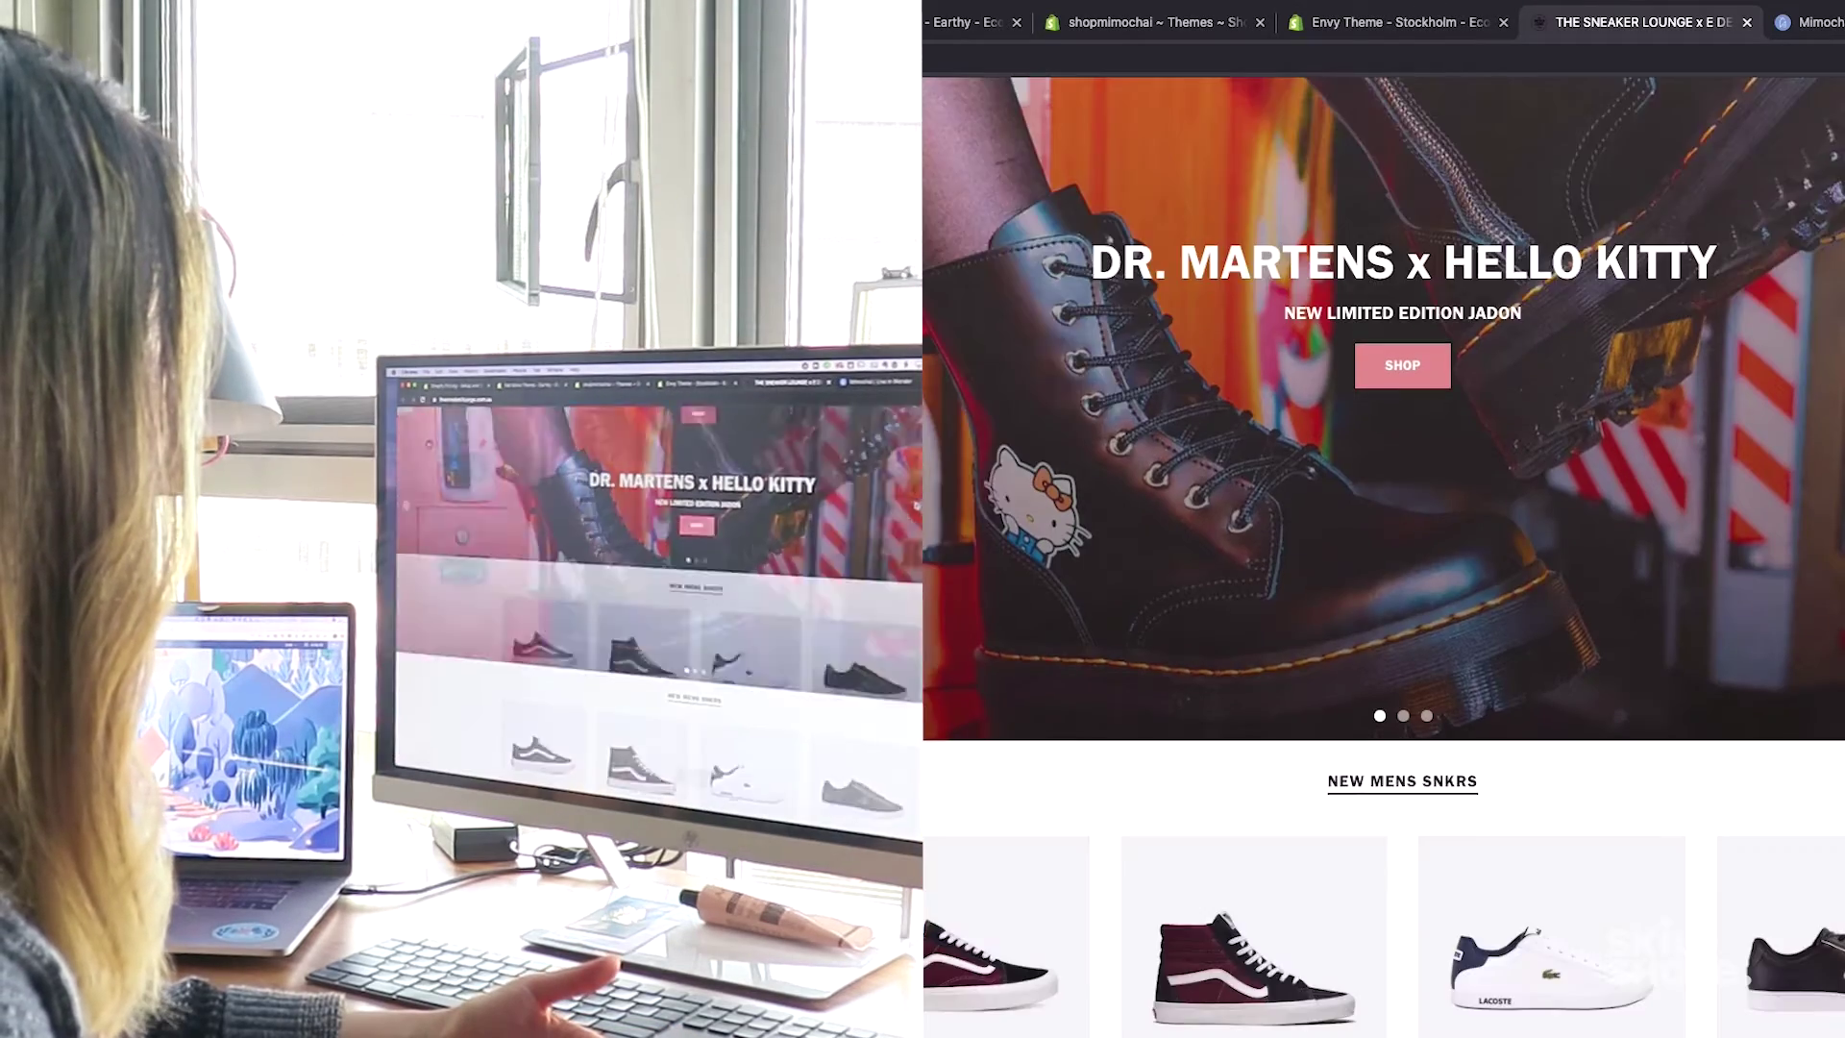
{"action": "scroll", "coordinate": [1384, 519], "scroll_direction": "down", "scroll_amount": 15}
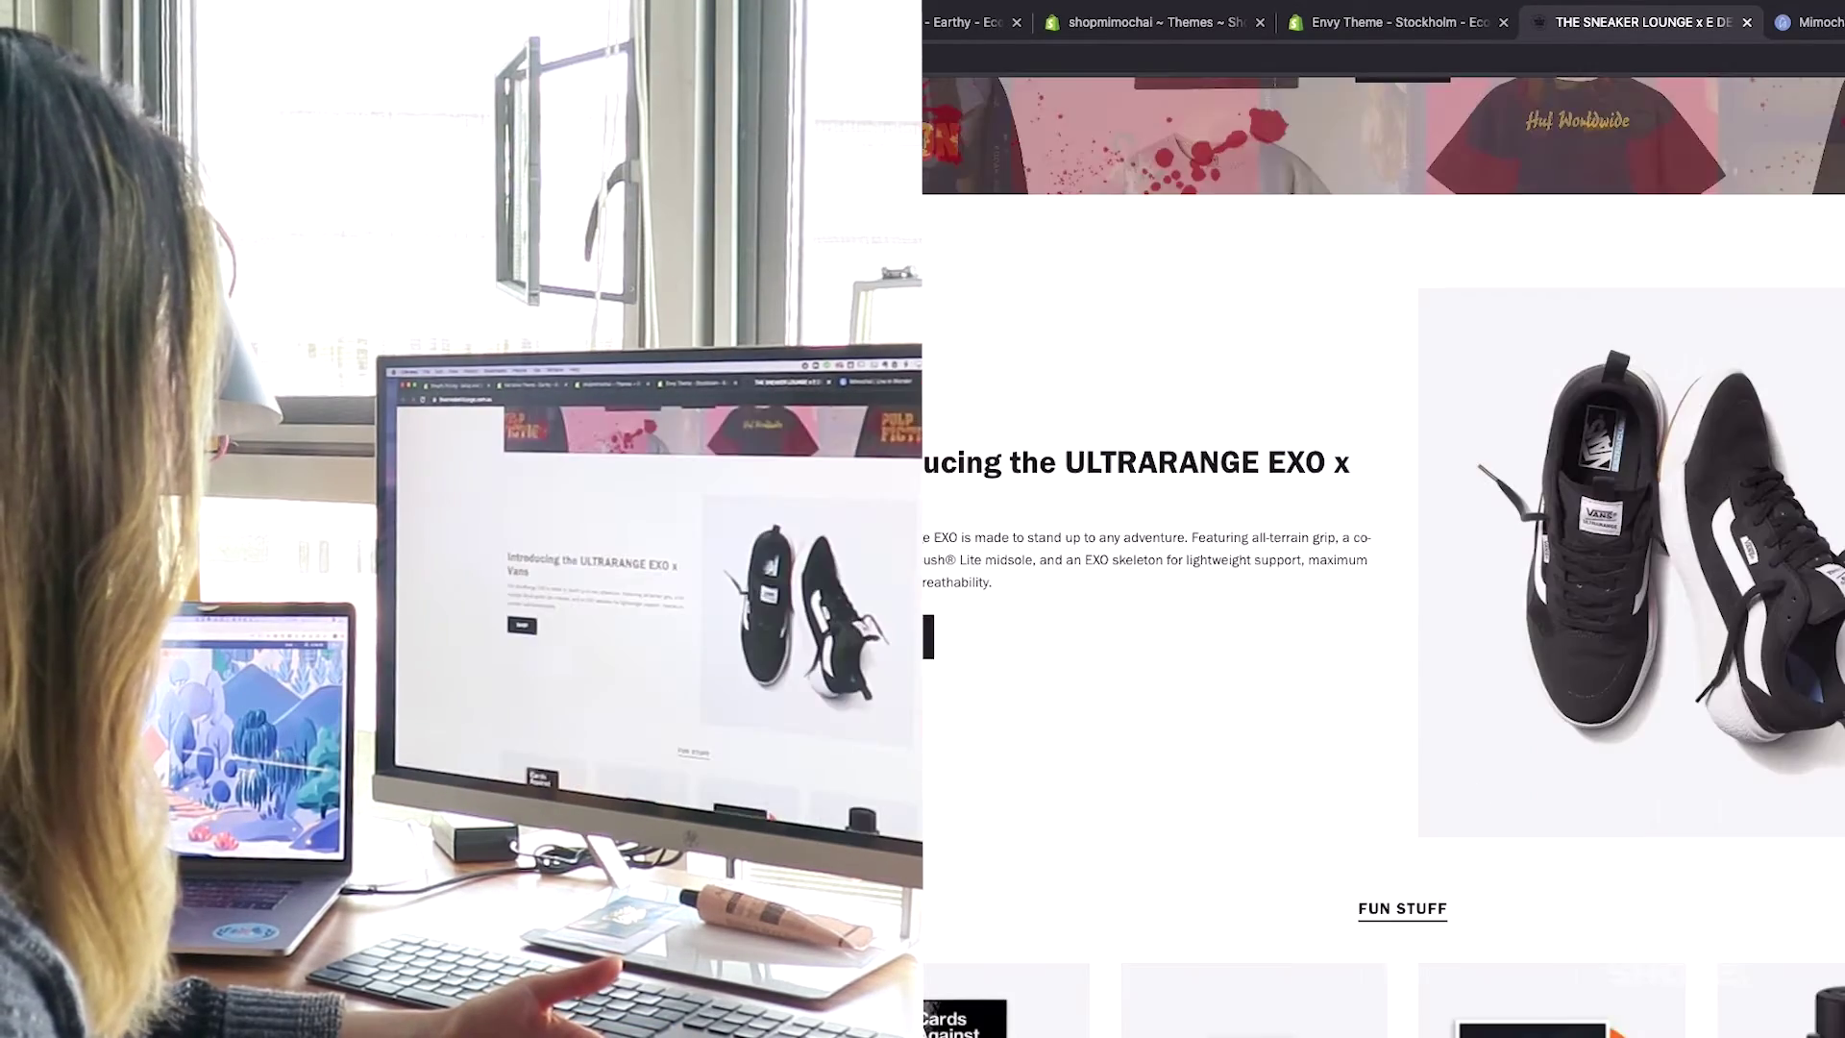
{"action": "scroll", "coordinate": [1383, 519], "scroll_direction": "down", "scroll_amount": 8}
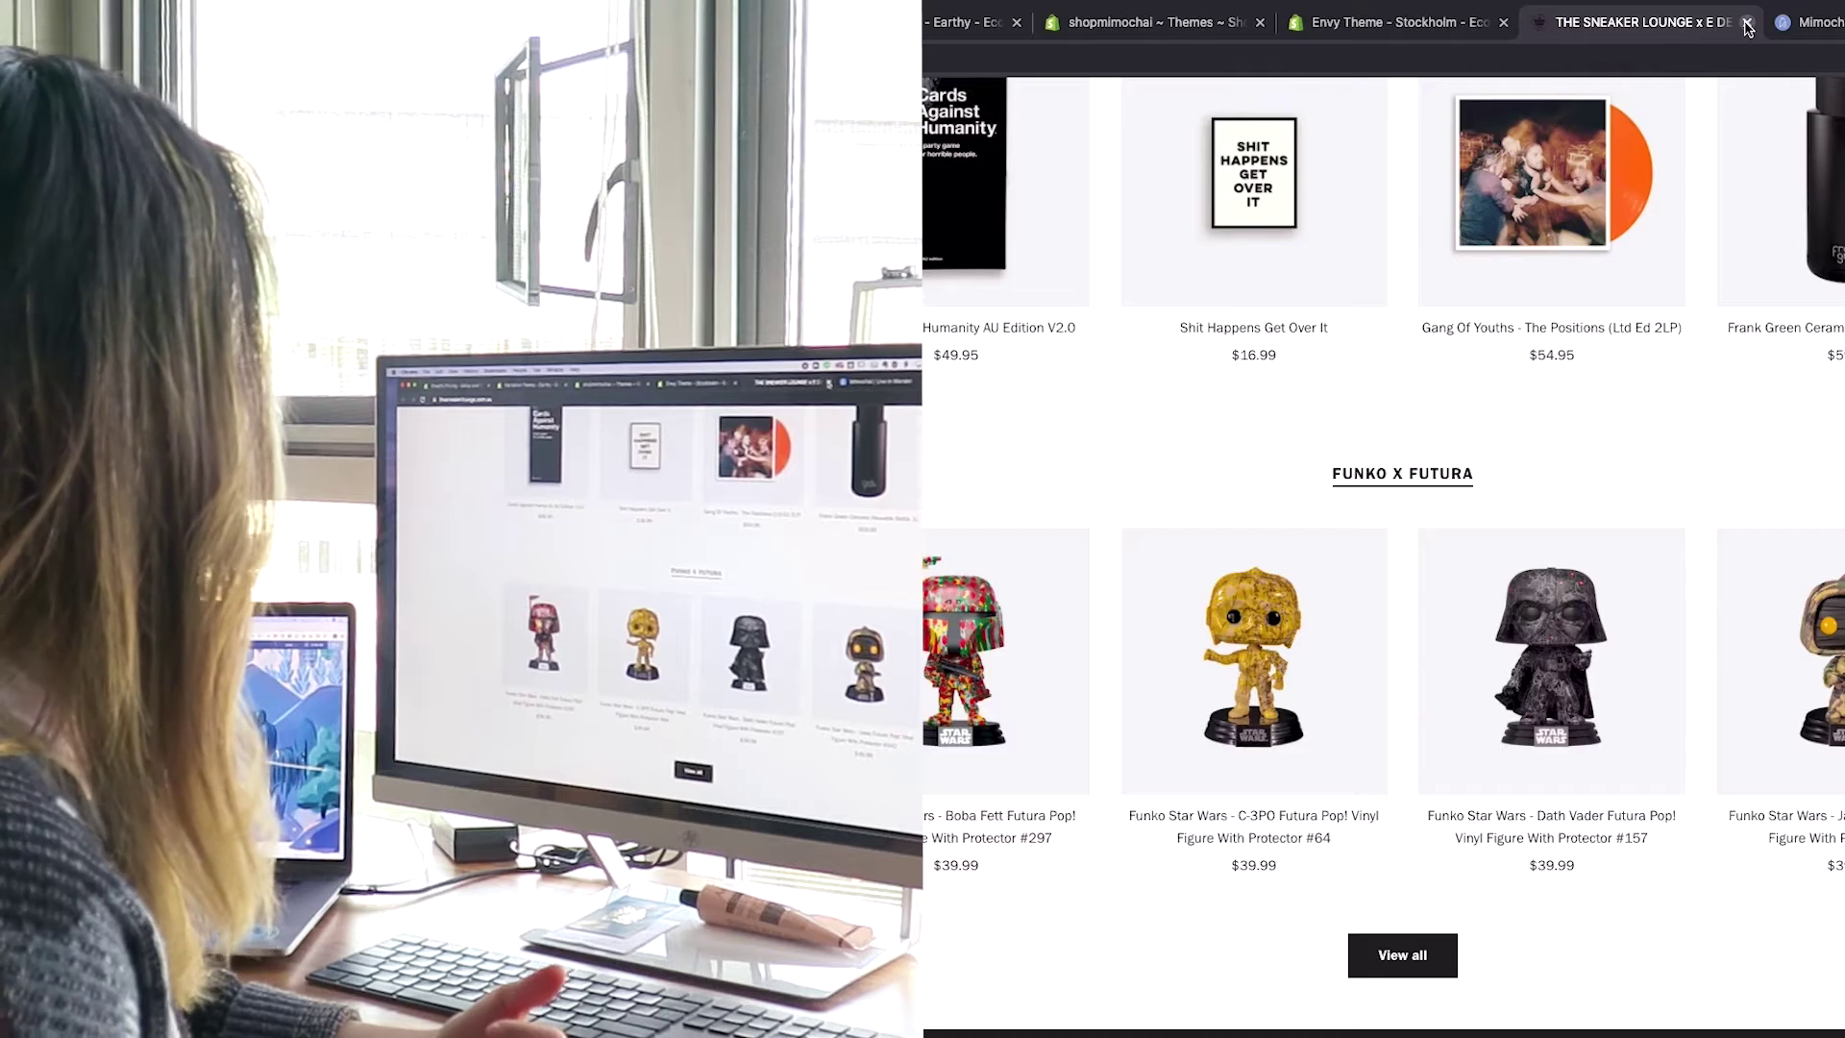
{"action": "left_click", "coordinate": [1747, 23]}
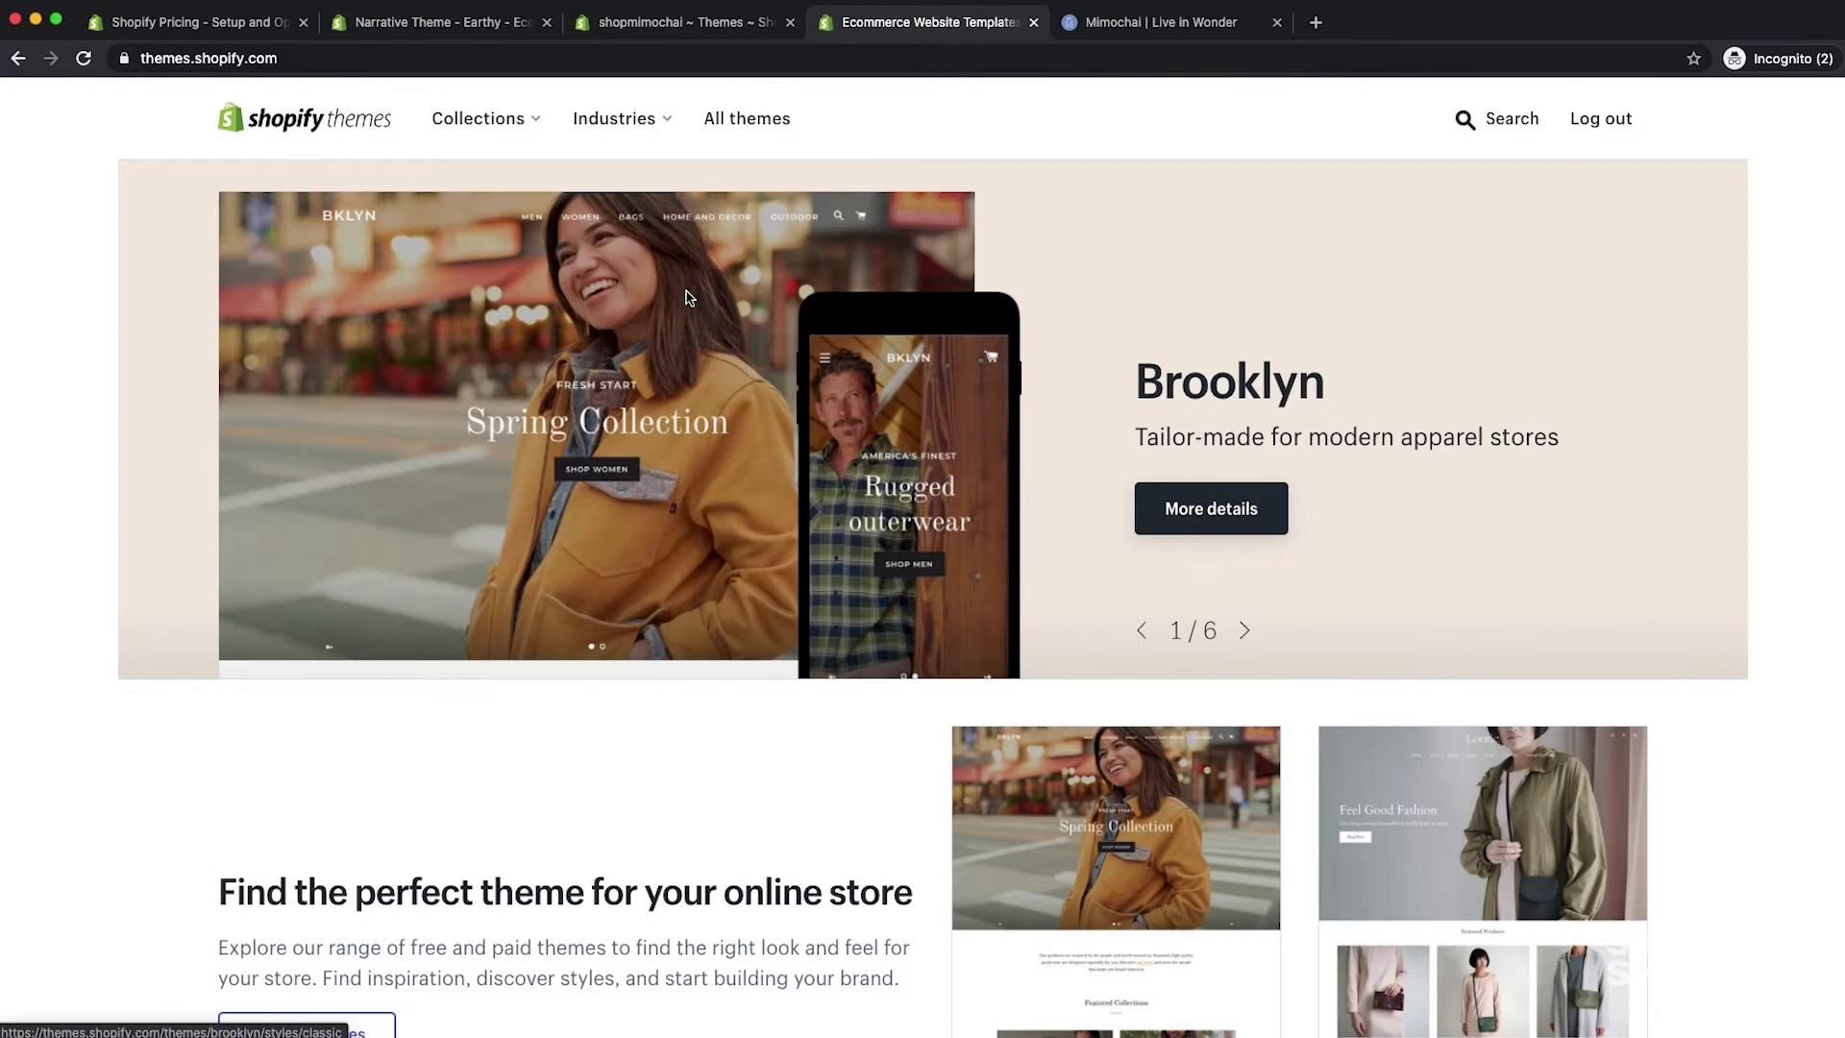
Step: Scroll the theme lists to Narrative and open its Warm style demo
{"action": "scroll", "coordinate": [1121, 386], "scroll_direction": "down", "scroll_amount": 3}
{"action": "scroll", "coordinate": [365, 223], "scroll_direction": "up", "scroll_amount": 3}
{"action": "scroll", "coordinate": [1686, 450], "scroll_direction": "down", "scroll_amount": 9}
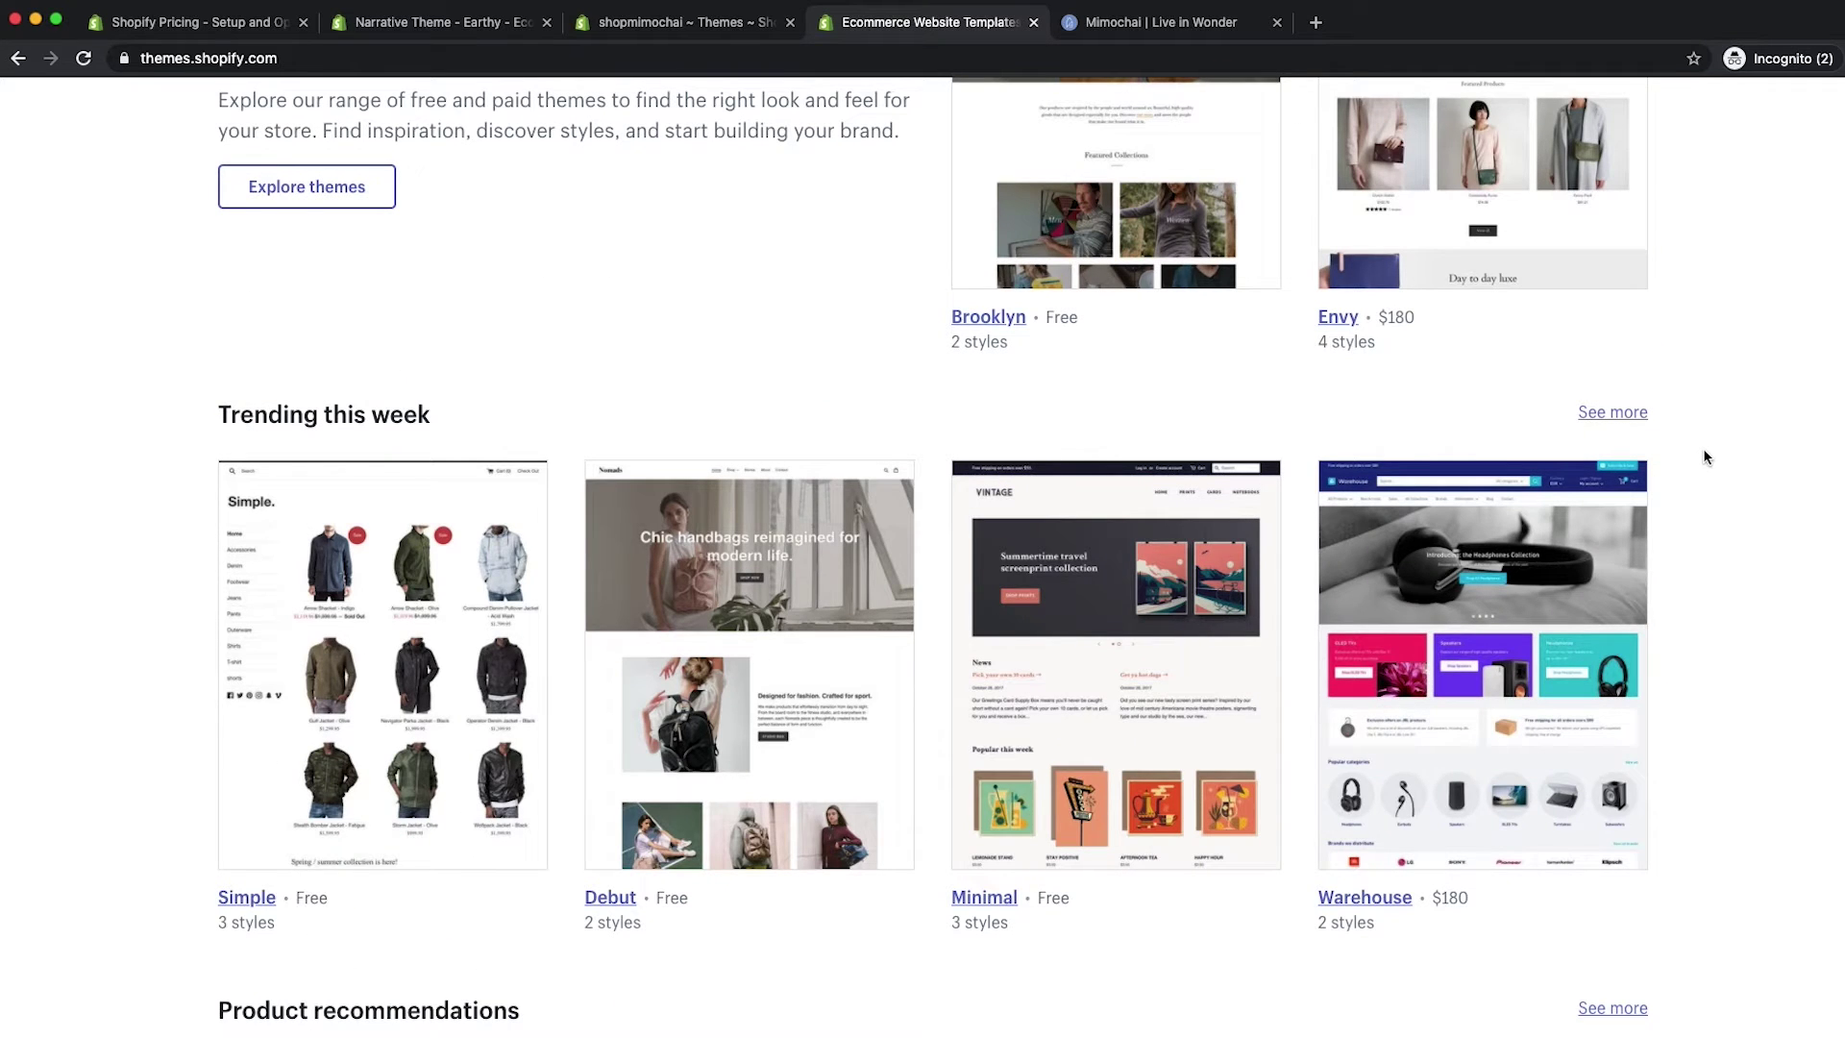
{"action": "scroll", "coordinate": [1704, 453], "scroll_direction": "down", "scroll_amount": 7}
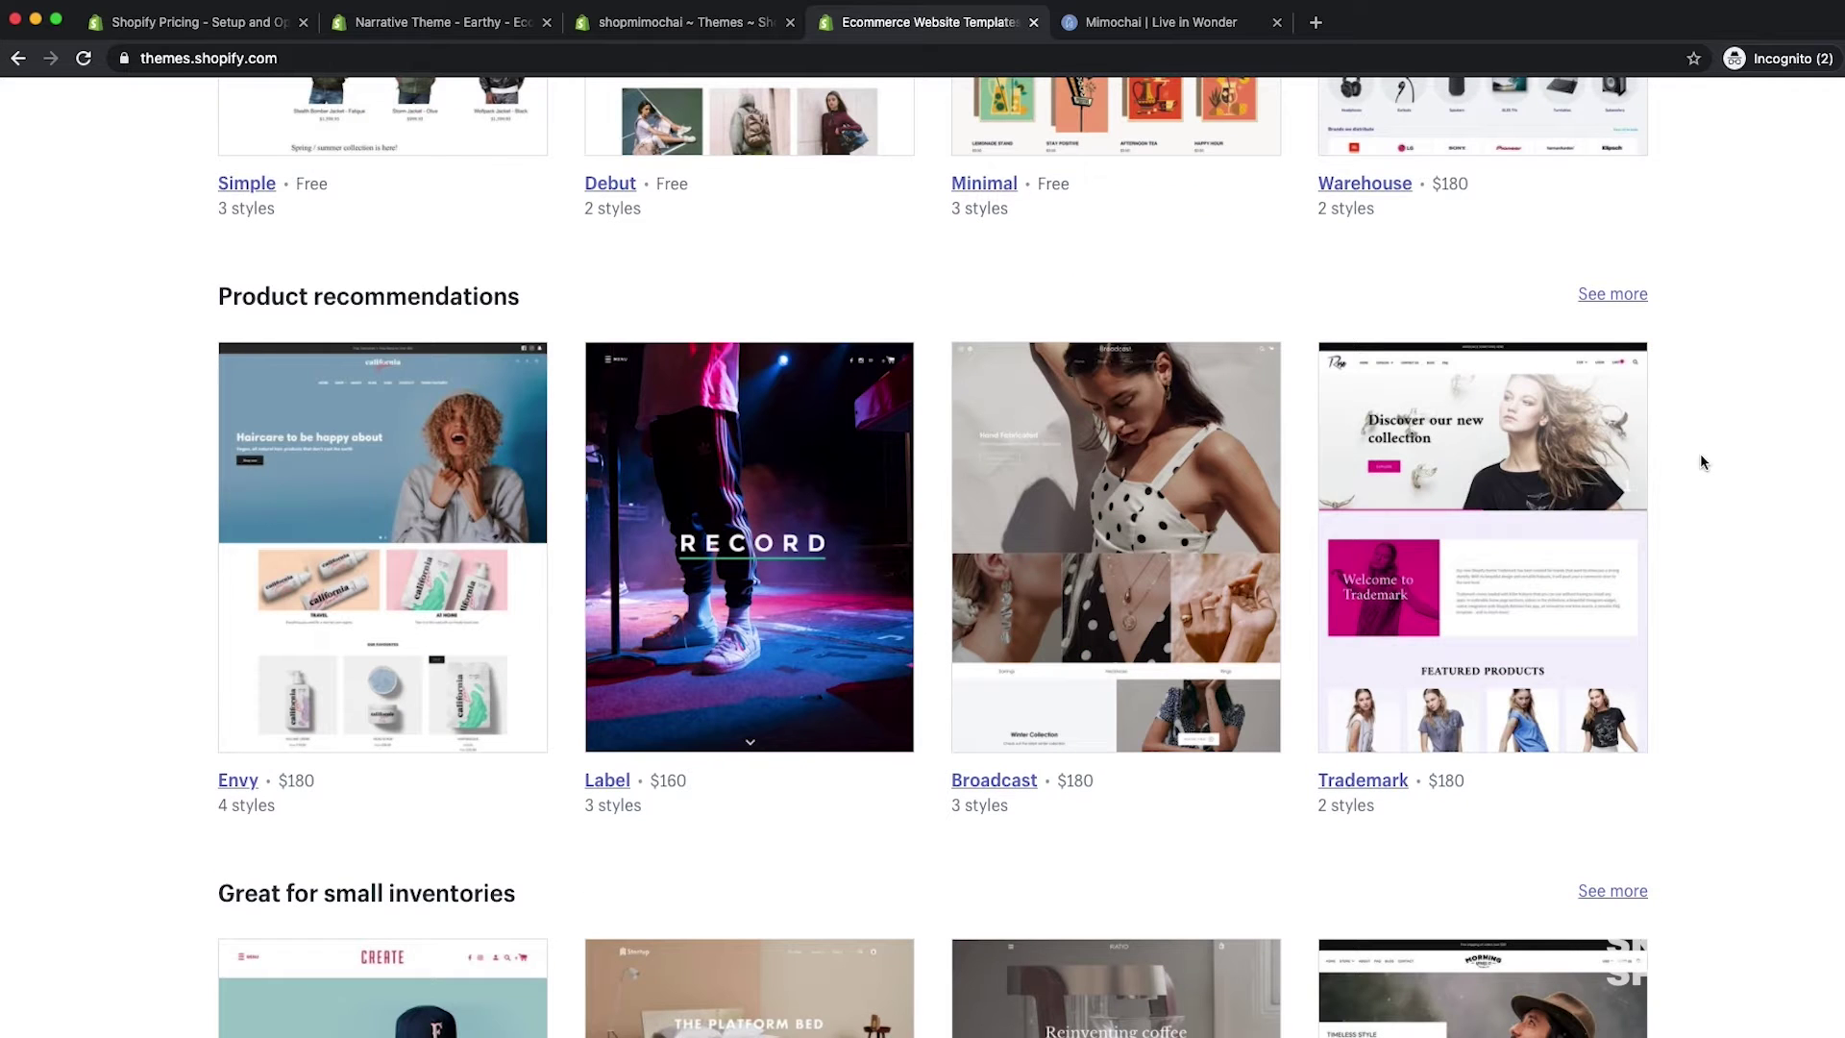
{"action": "scroll", "coordinate": [1699, 463], "scroll_direction": "down", "scroll_amount": 5}
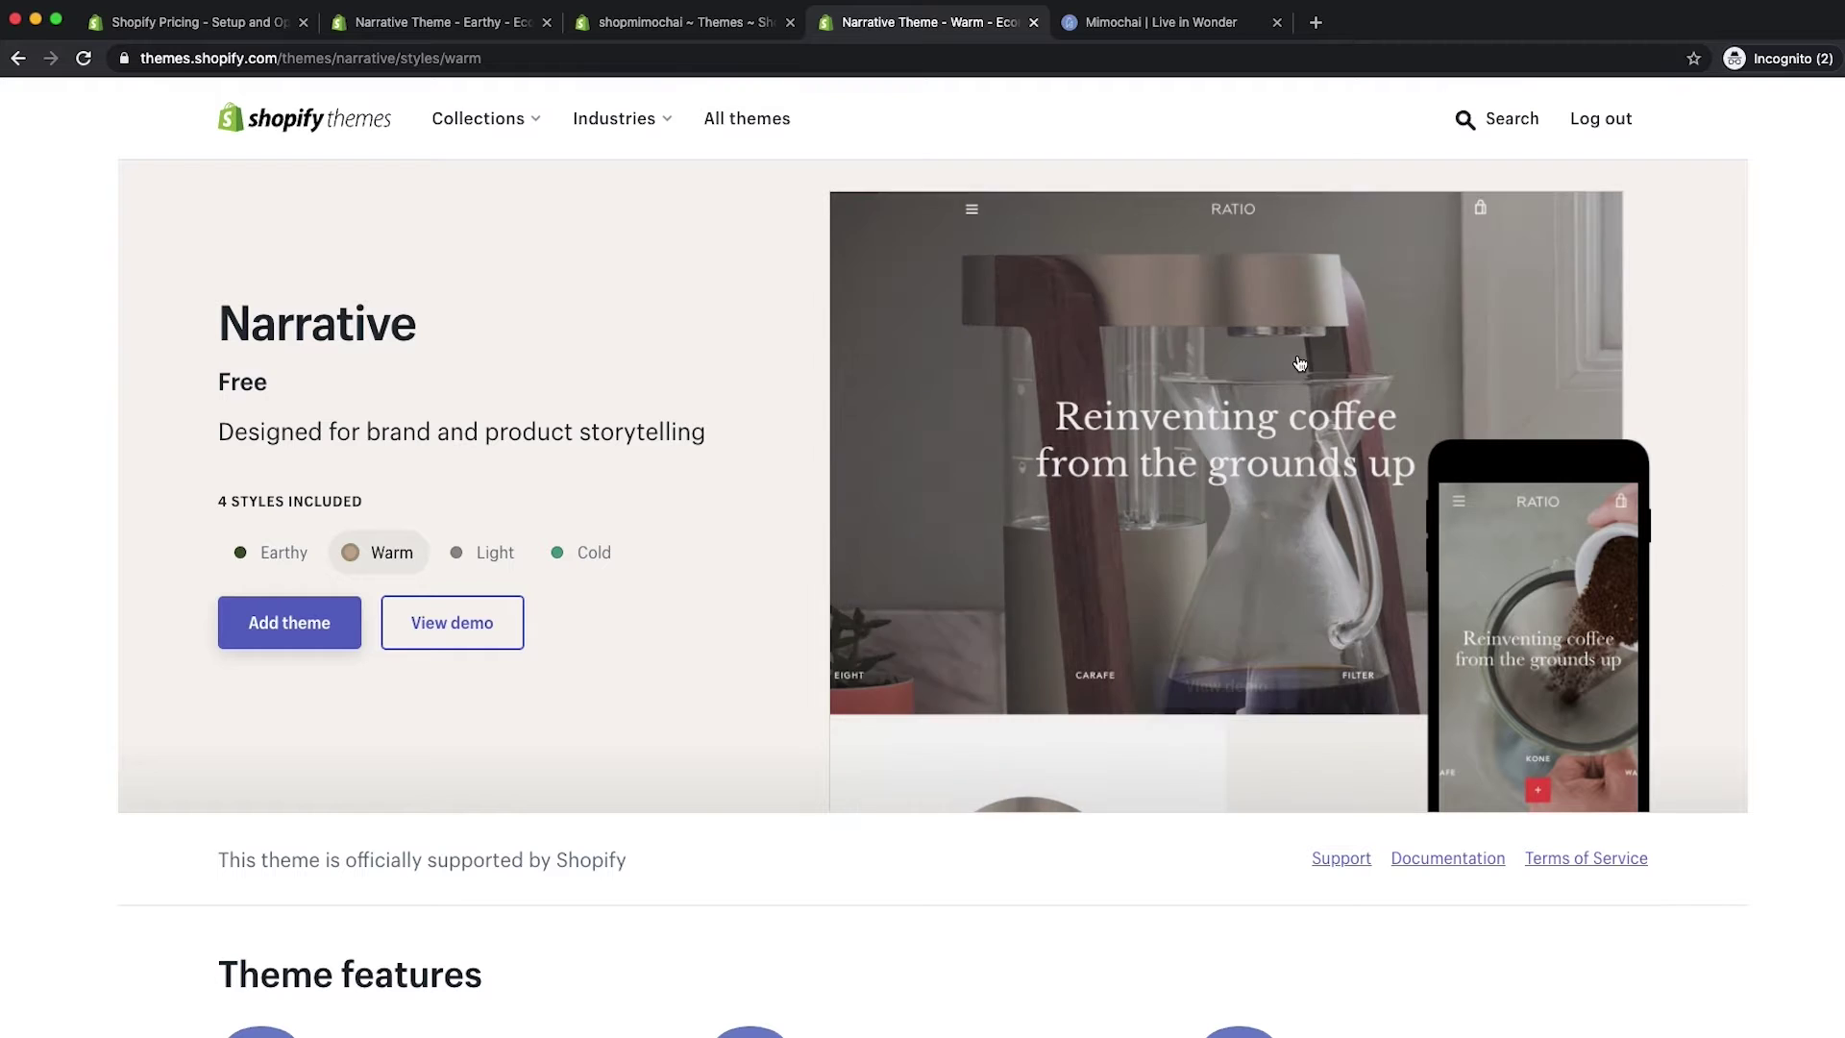
{"action": "left_click", "coordinate": [454, 623]}
Step: Scroll through the Narrative Warm coffee storefront demo preview
{"action": "scroll", "coordinate": [1603, 632], "scroll_direction": "down", "scroll_amount": 10}
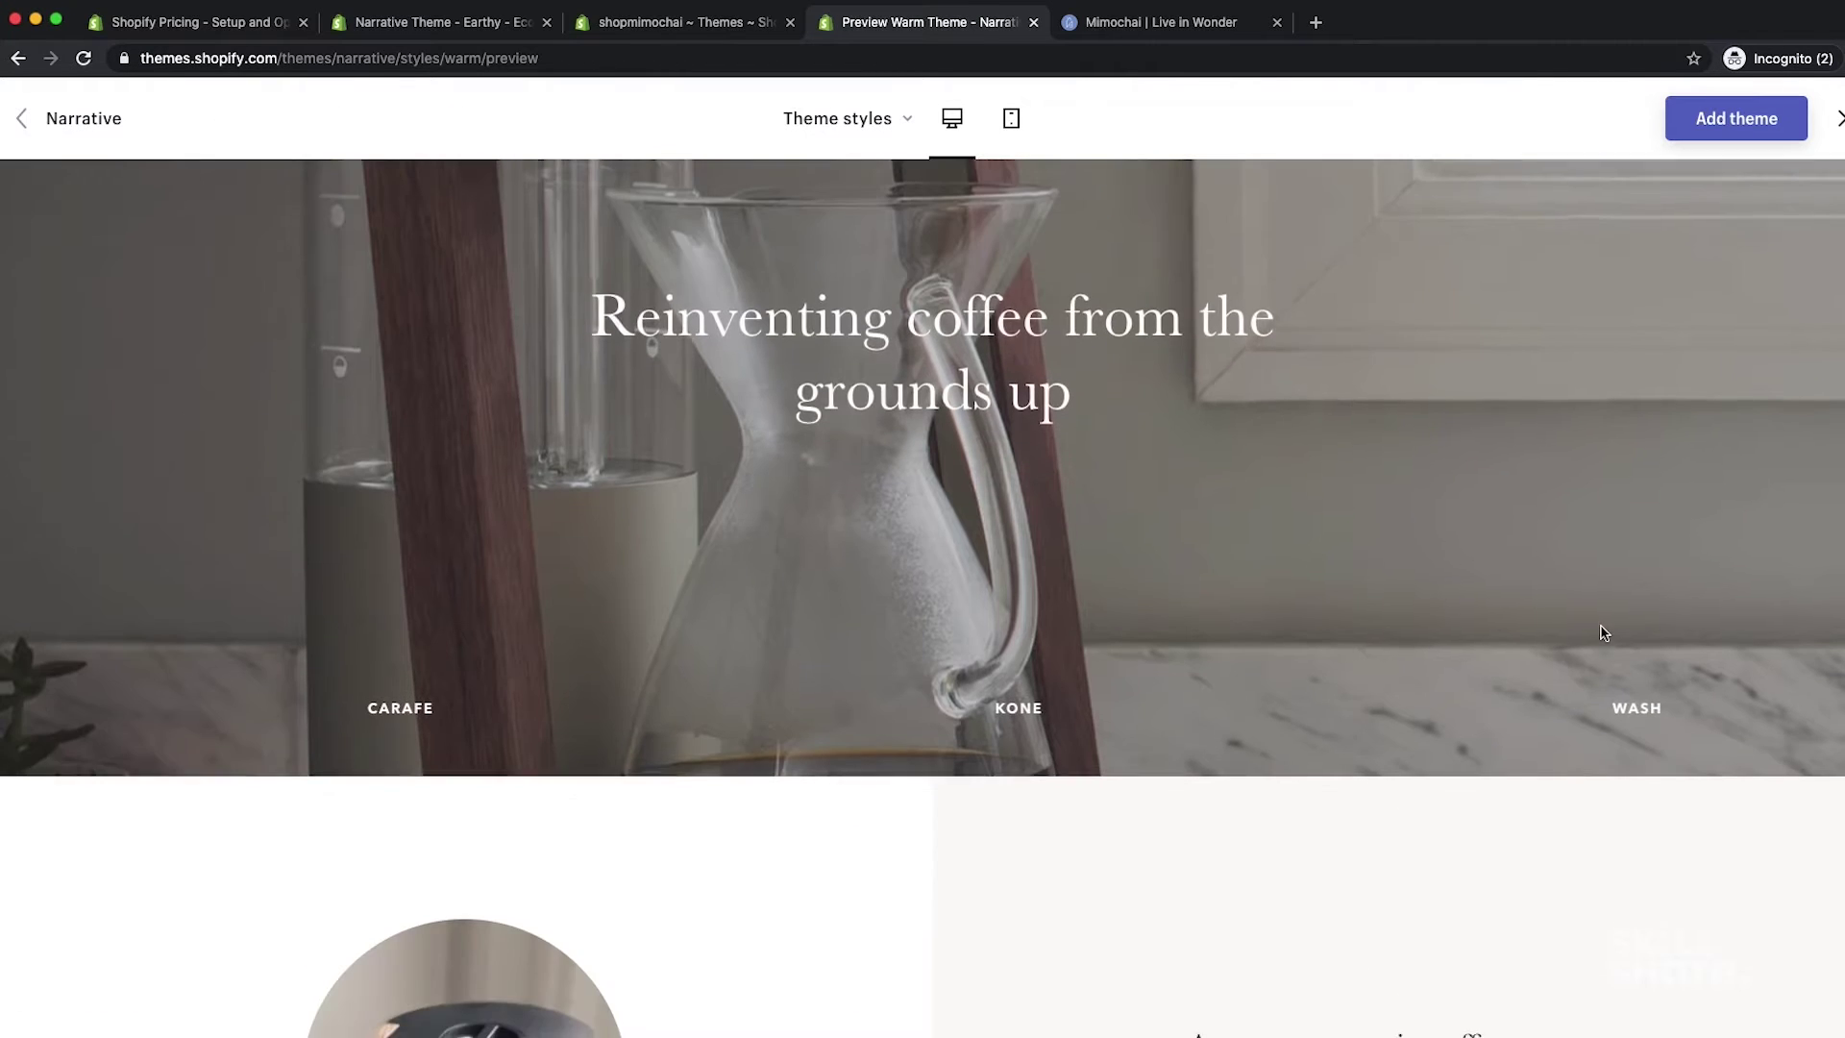
{"action": "scroll", "coordinate": [1601, 630], "scroll_direction": "down", "scroll_amount": 10}
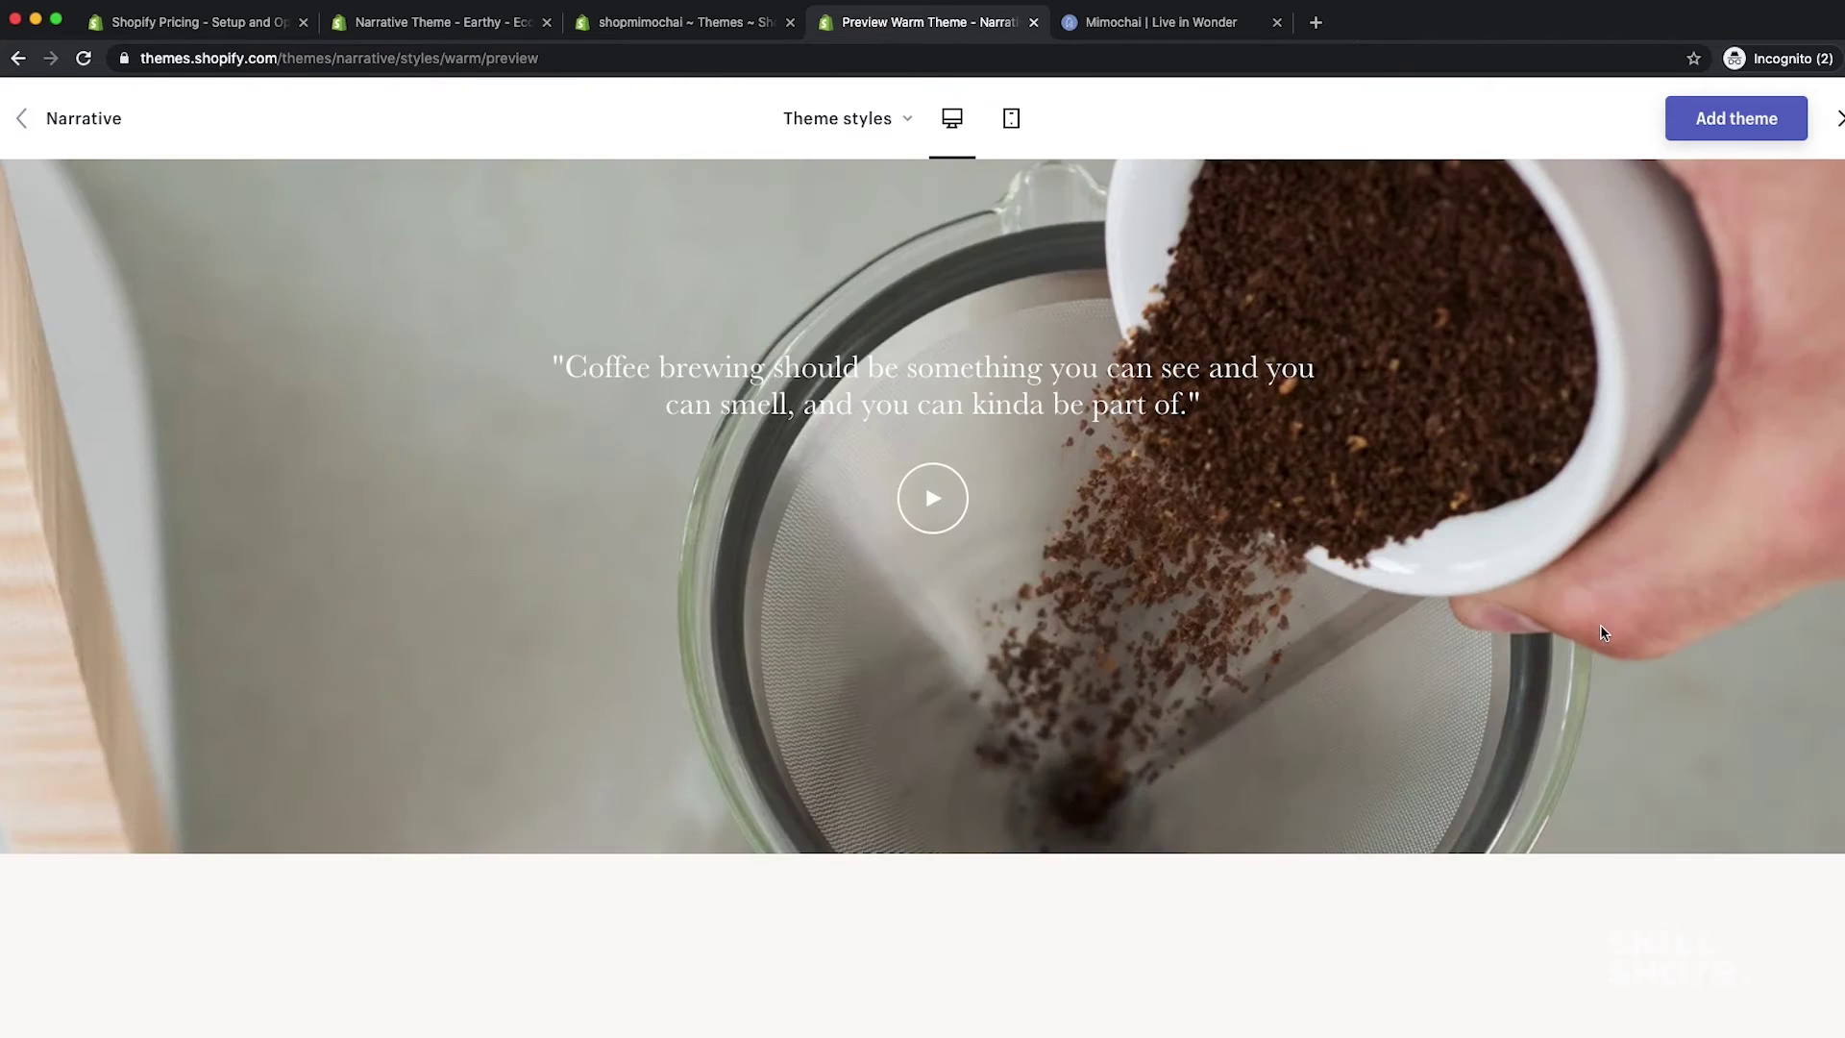
{"action": "scroll", "coordinate": [1601, 632], "scroll_direction": "down", "scroll_amount": 1}
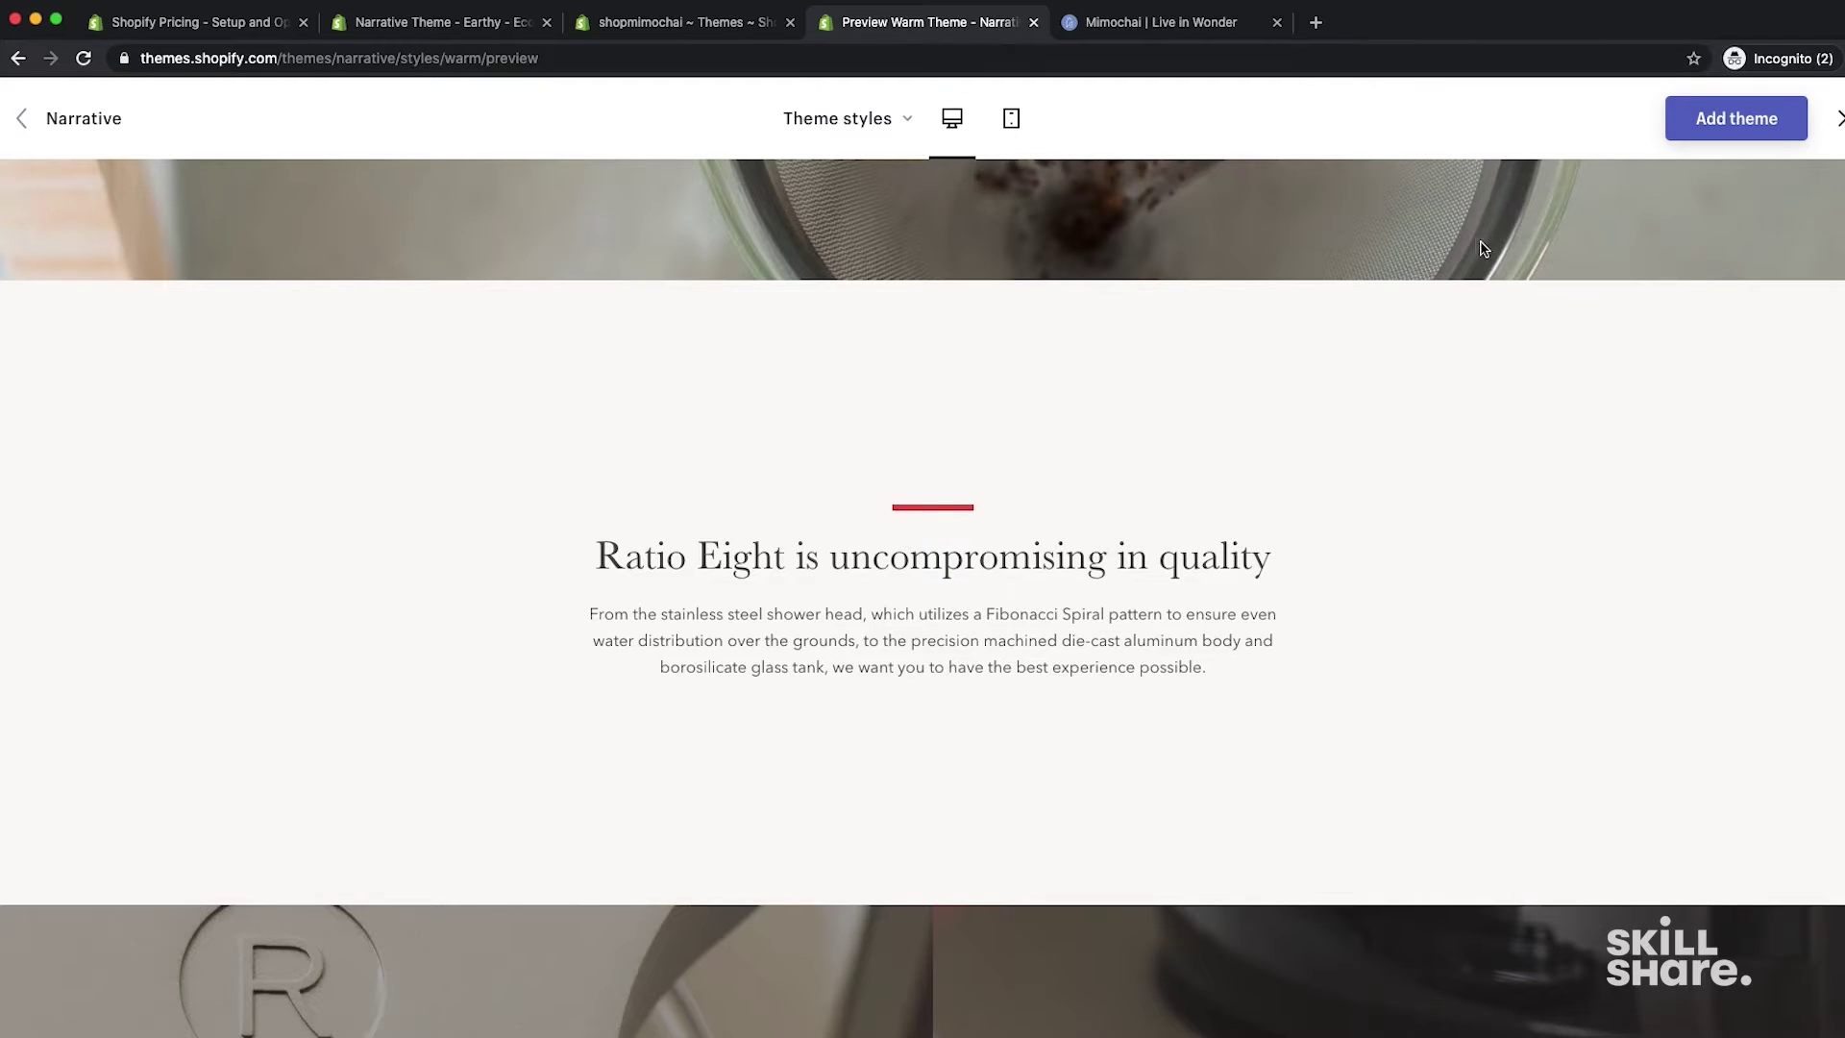
{"action": "scroll", "coordinate": [1518, 284], "scroll_direction": "down", "scroll_amount": 15}
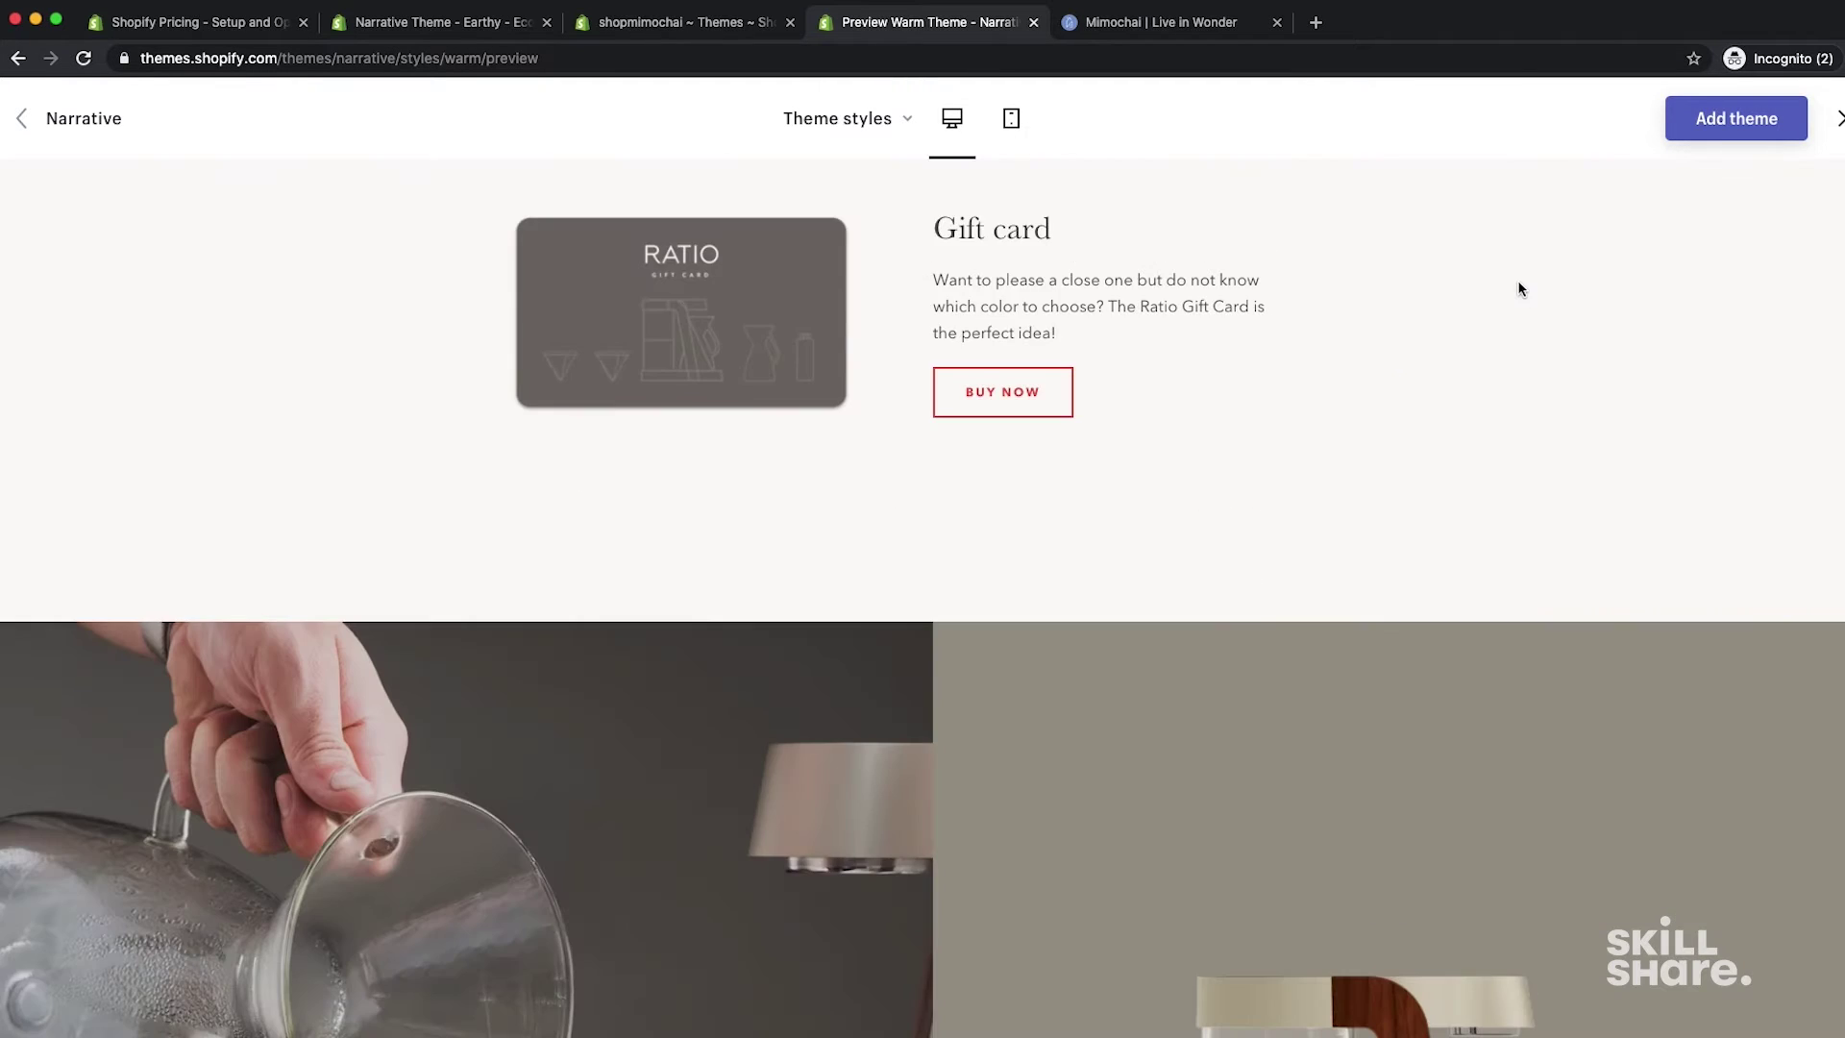
{"action": "scroll", "coordinate": [1518, 288], "scroll_direction": "down", "scroll_amount": 10}
{"action": "scroll", "coordinate": [1518, 280], "scroll_direction": "down", "scroll_amount": 10}
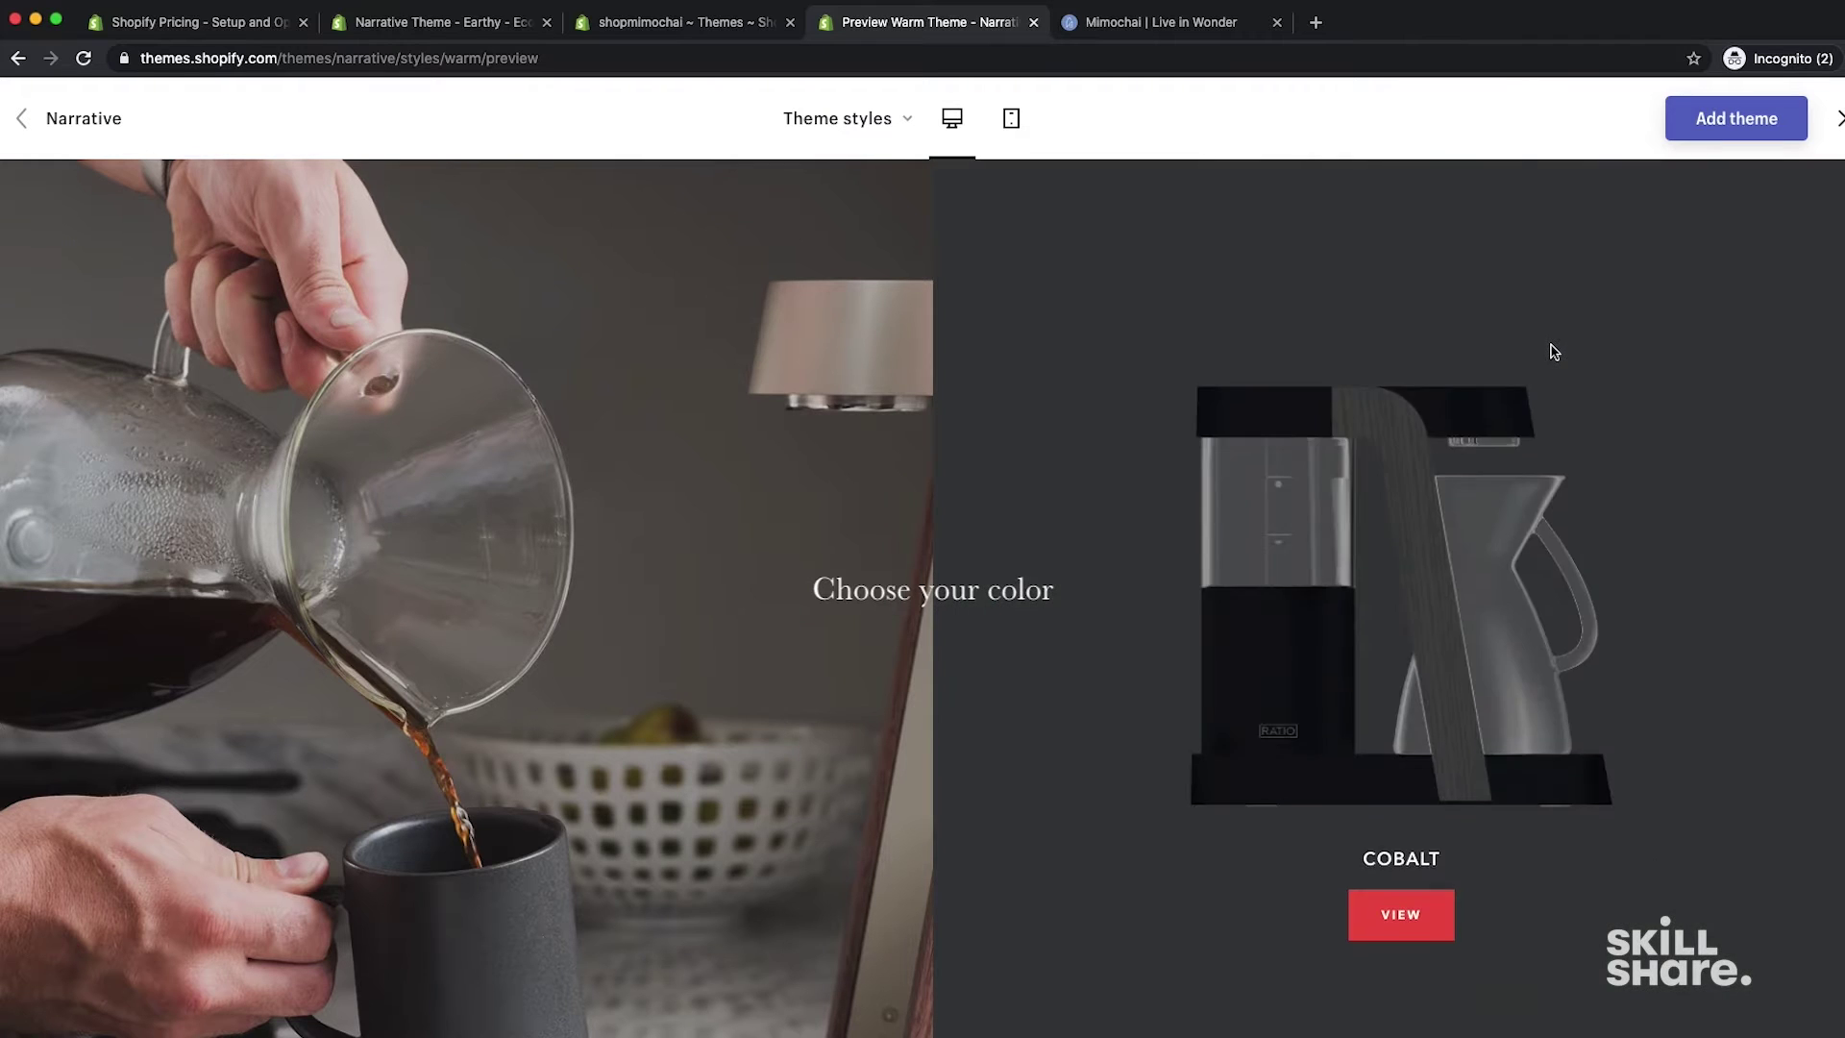
{"action": "scroll", "coordinate": [1553, 352], "scroll_direction": "down", "scroll_amount": 10}
{"action": "scroll", "coordinate": [1553, 351], "scroll_direction": "up", "scroll_amount": 3}
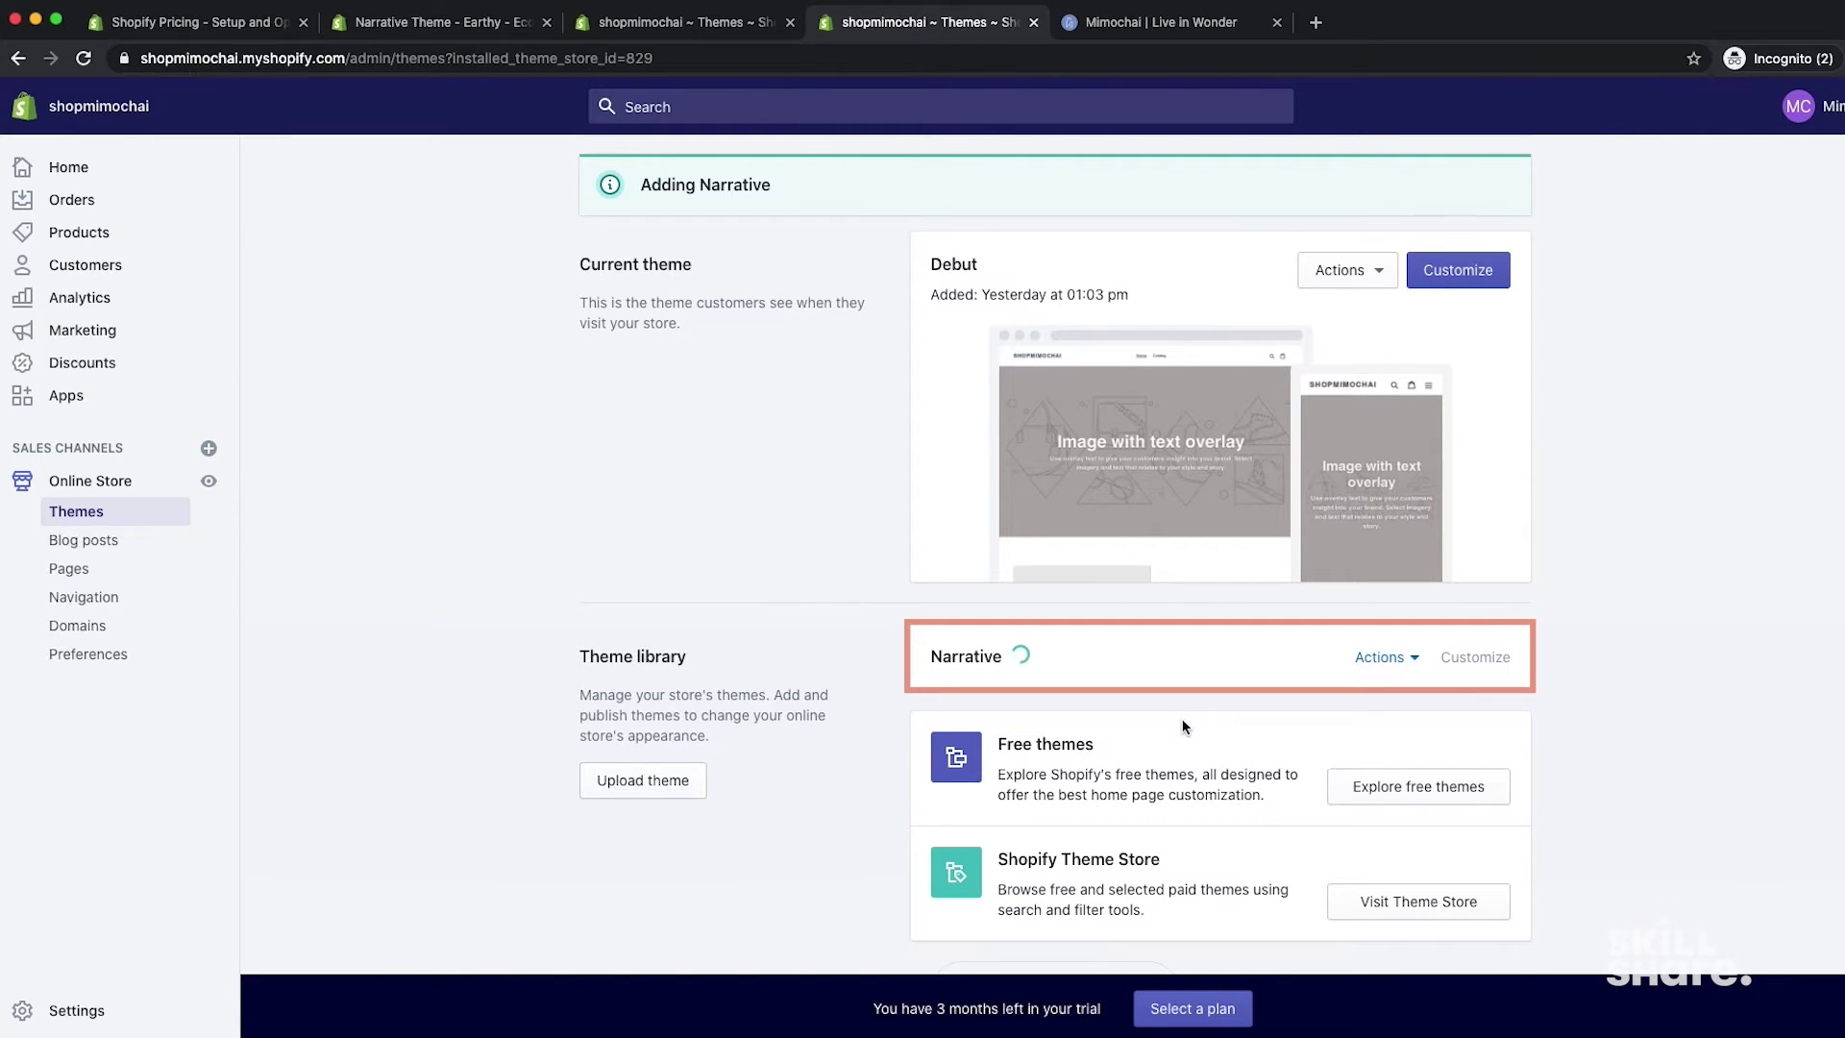
Step: Publish Narrative from its Actions menu and confirm in the Publish Narrative dialog
{"action": "left_click", "coordinate": [1378, 272]}
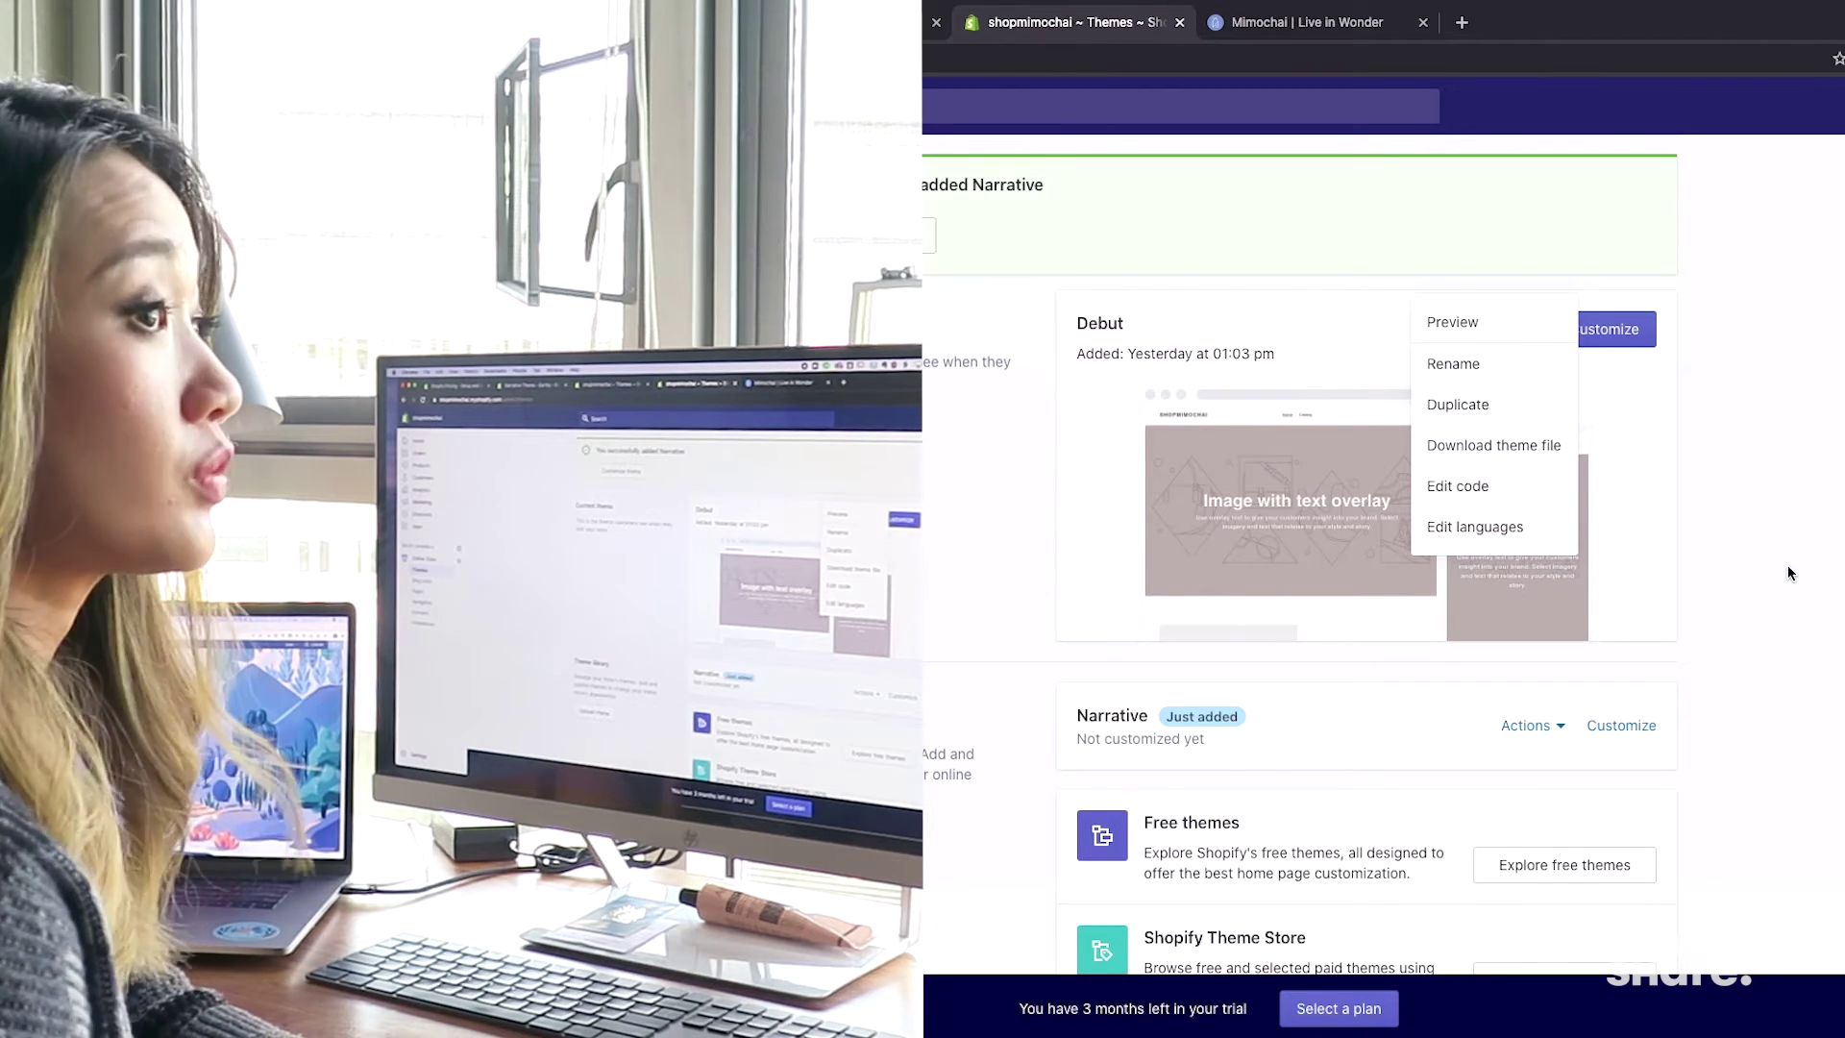
{"action": "left_click", "coordinate": [1788, 573]}
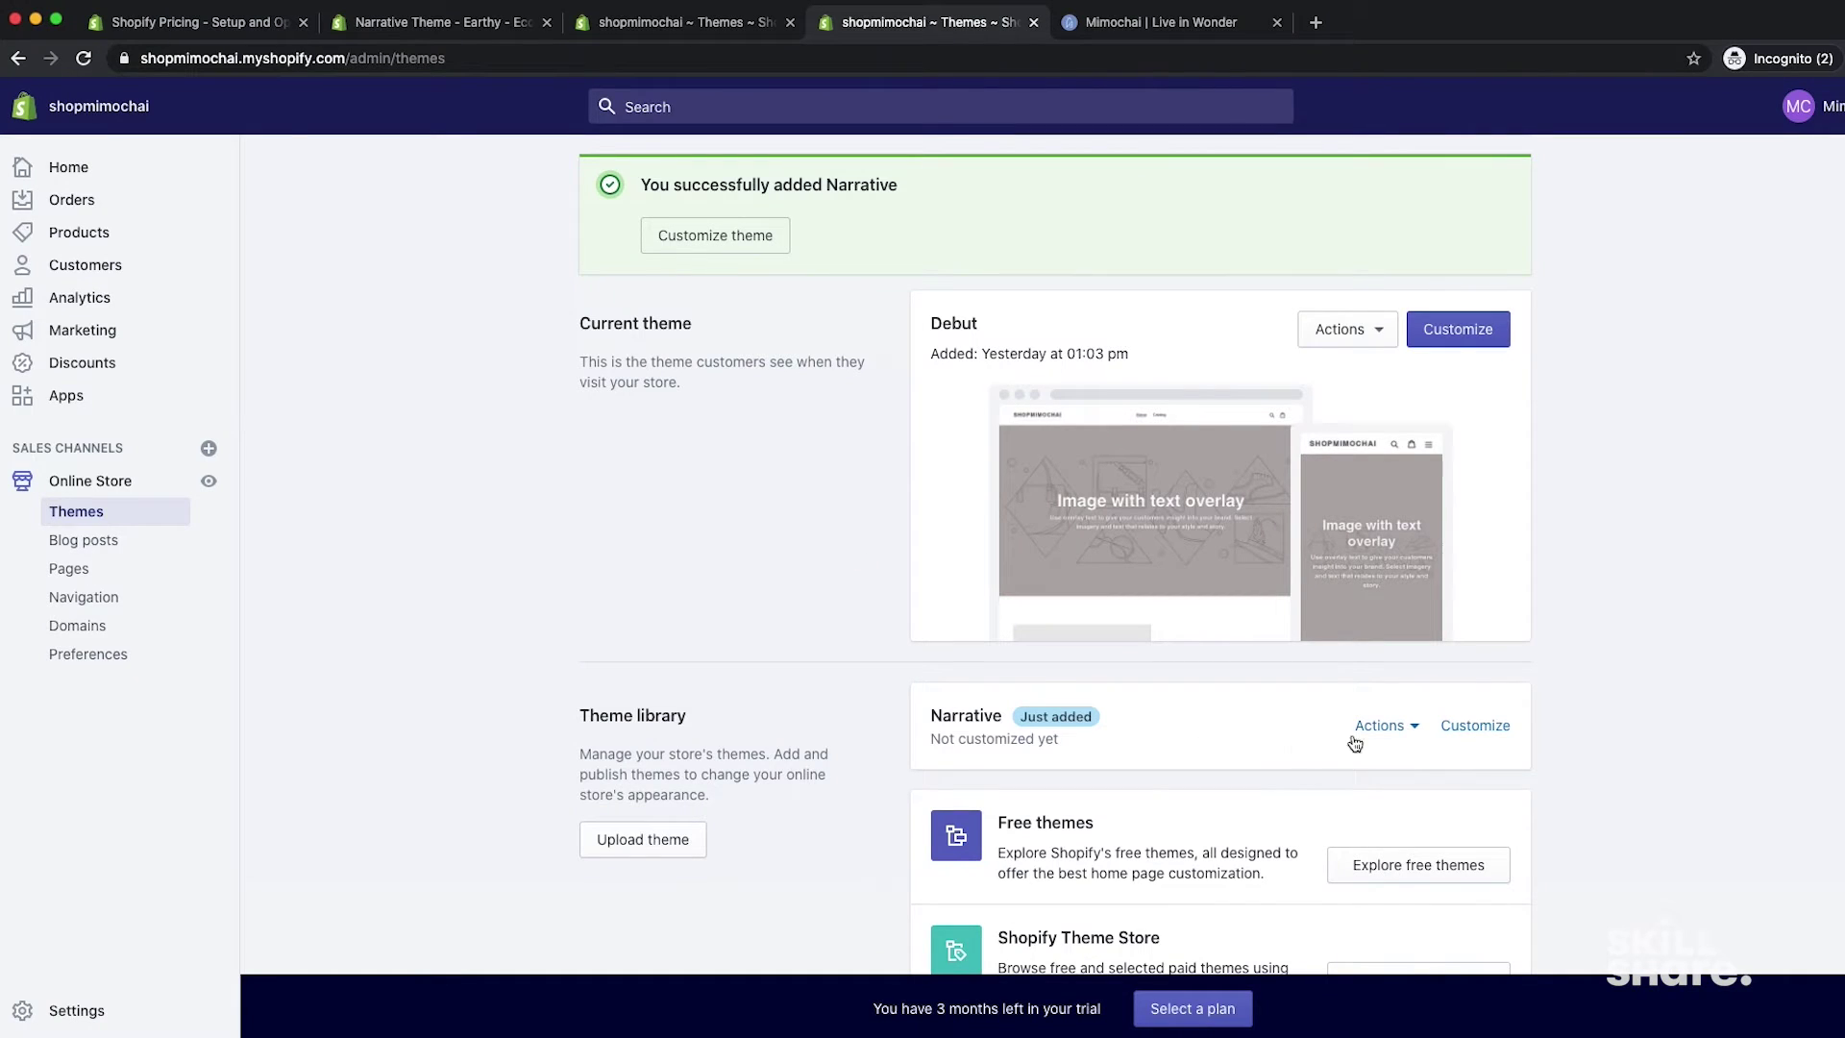
{"action": "left_click", "coordinate": [1414, 728]}
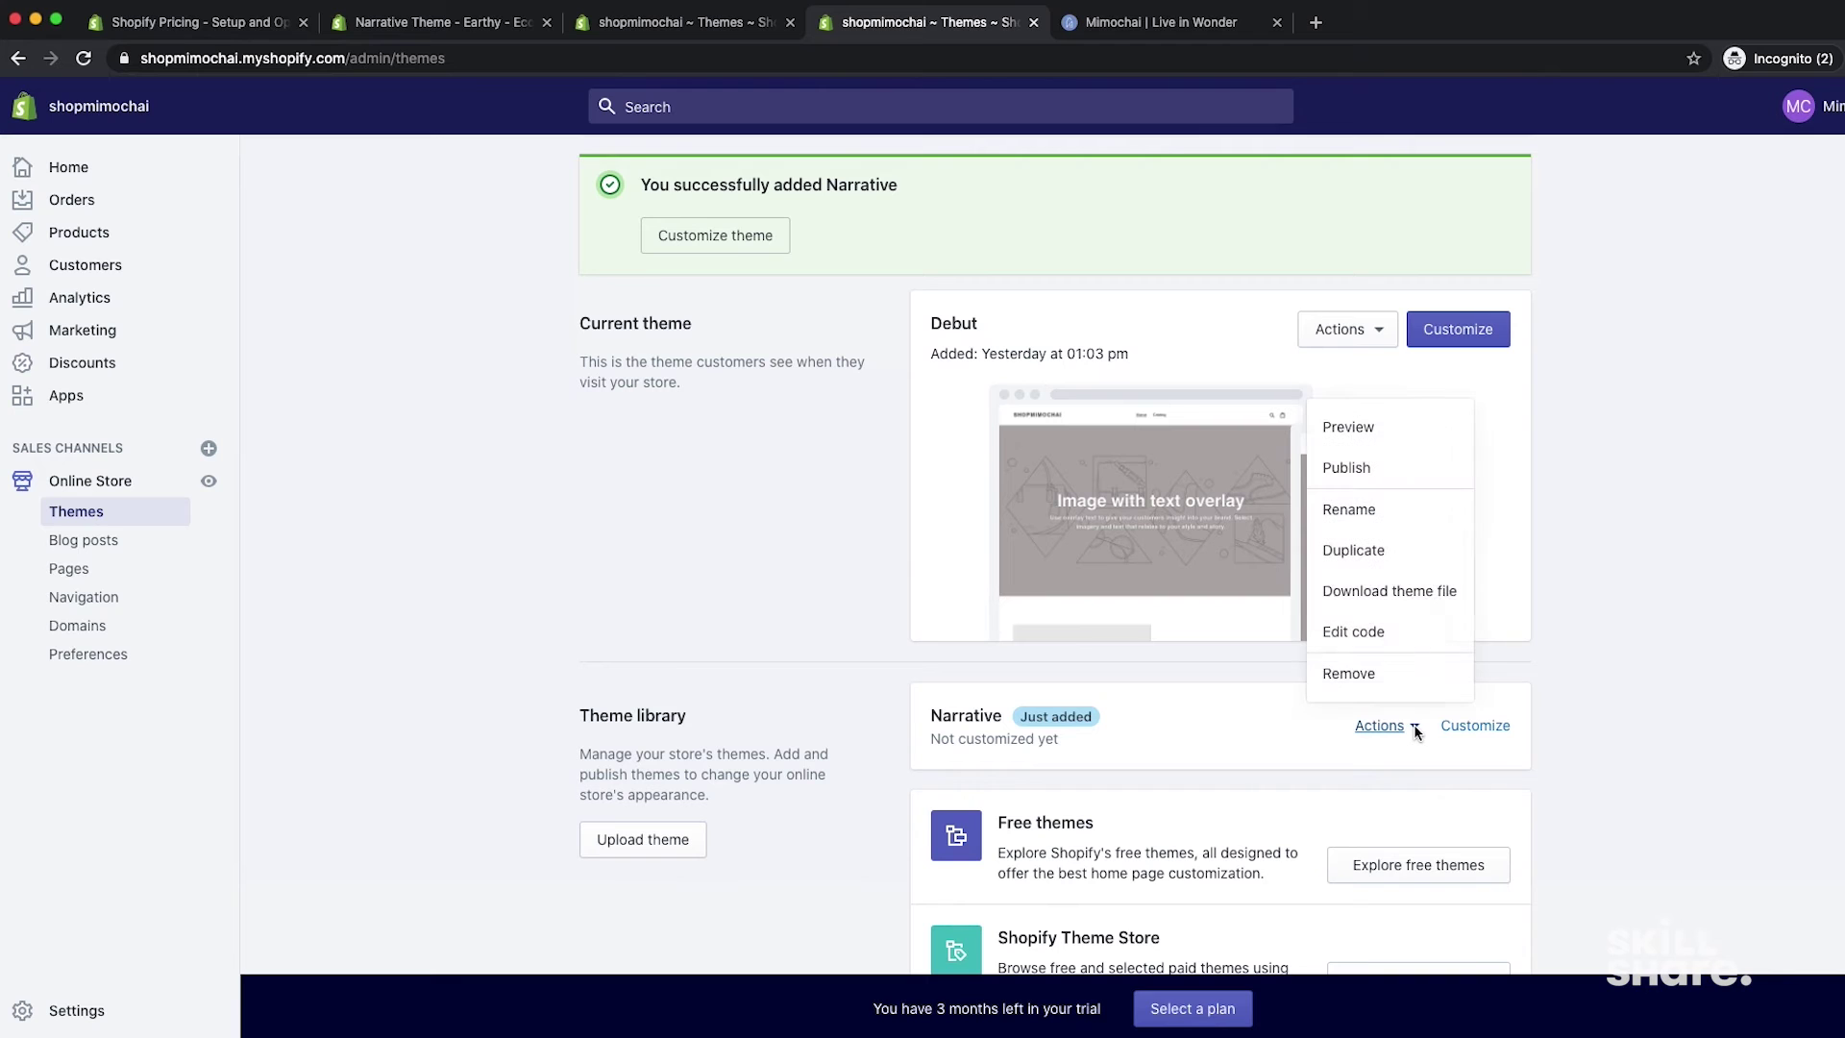
{"action": "left_click", "coordinate": [1410, 468]}
{"action": "left_click", "coordinate": [1191, 795]}
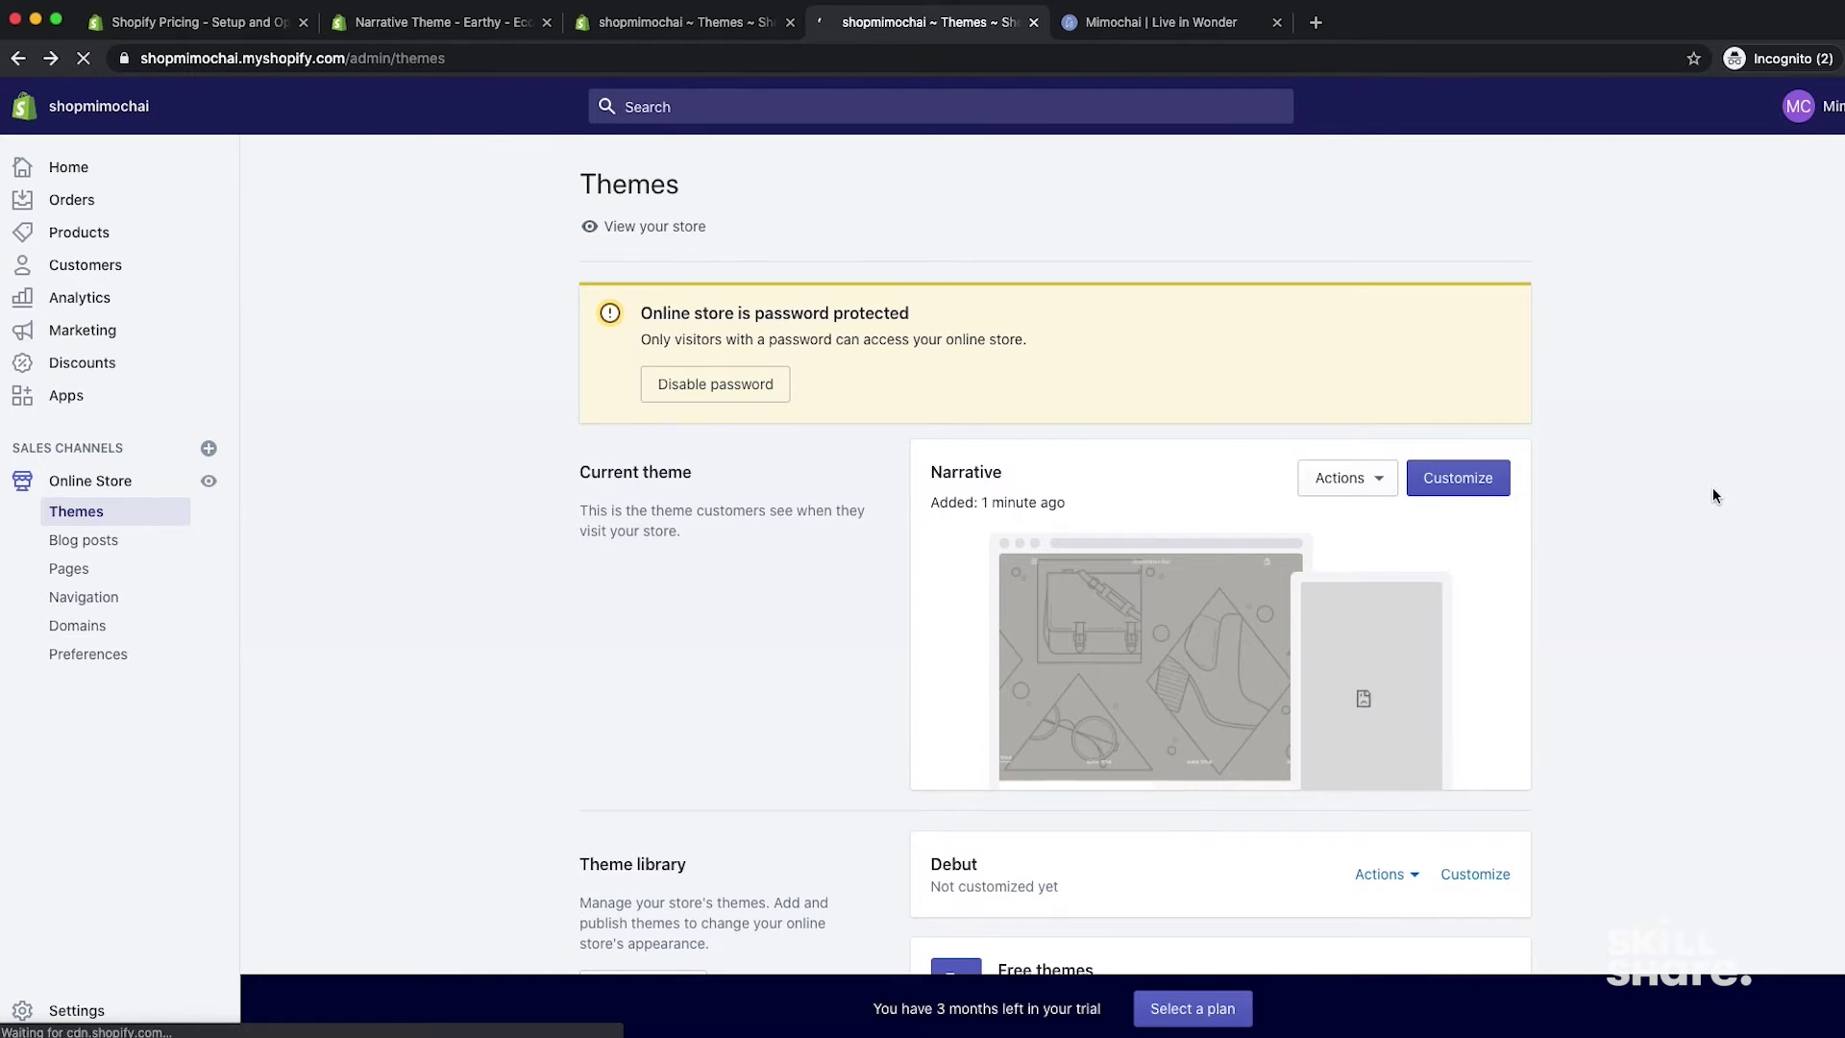
{"action": "scroll", "coordinate": [1499, 461], "scroll_direction": "down", "scroll_amount": 1}
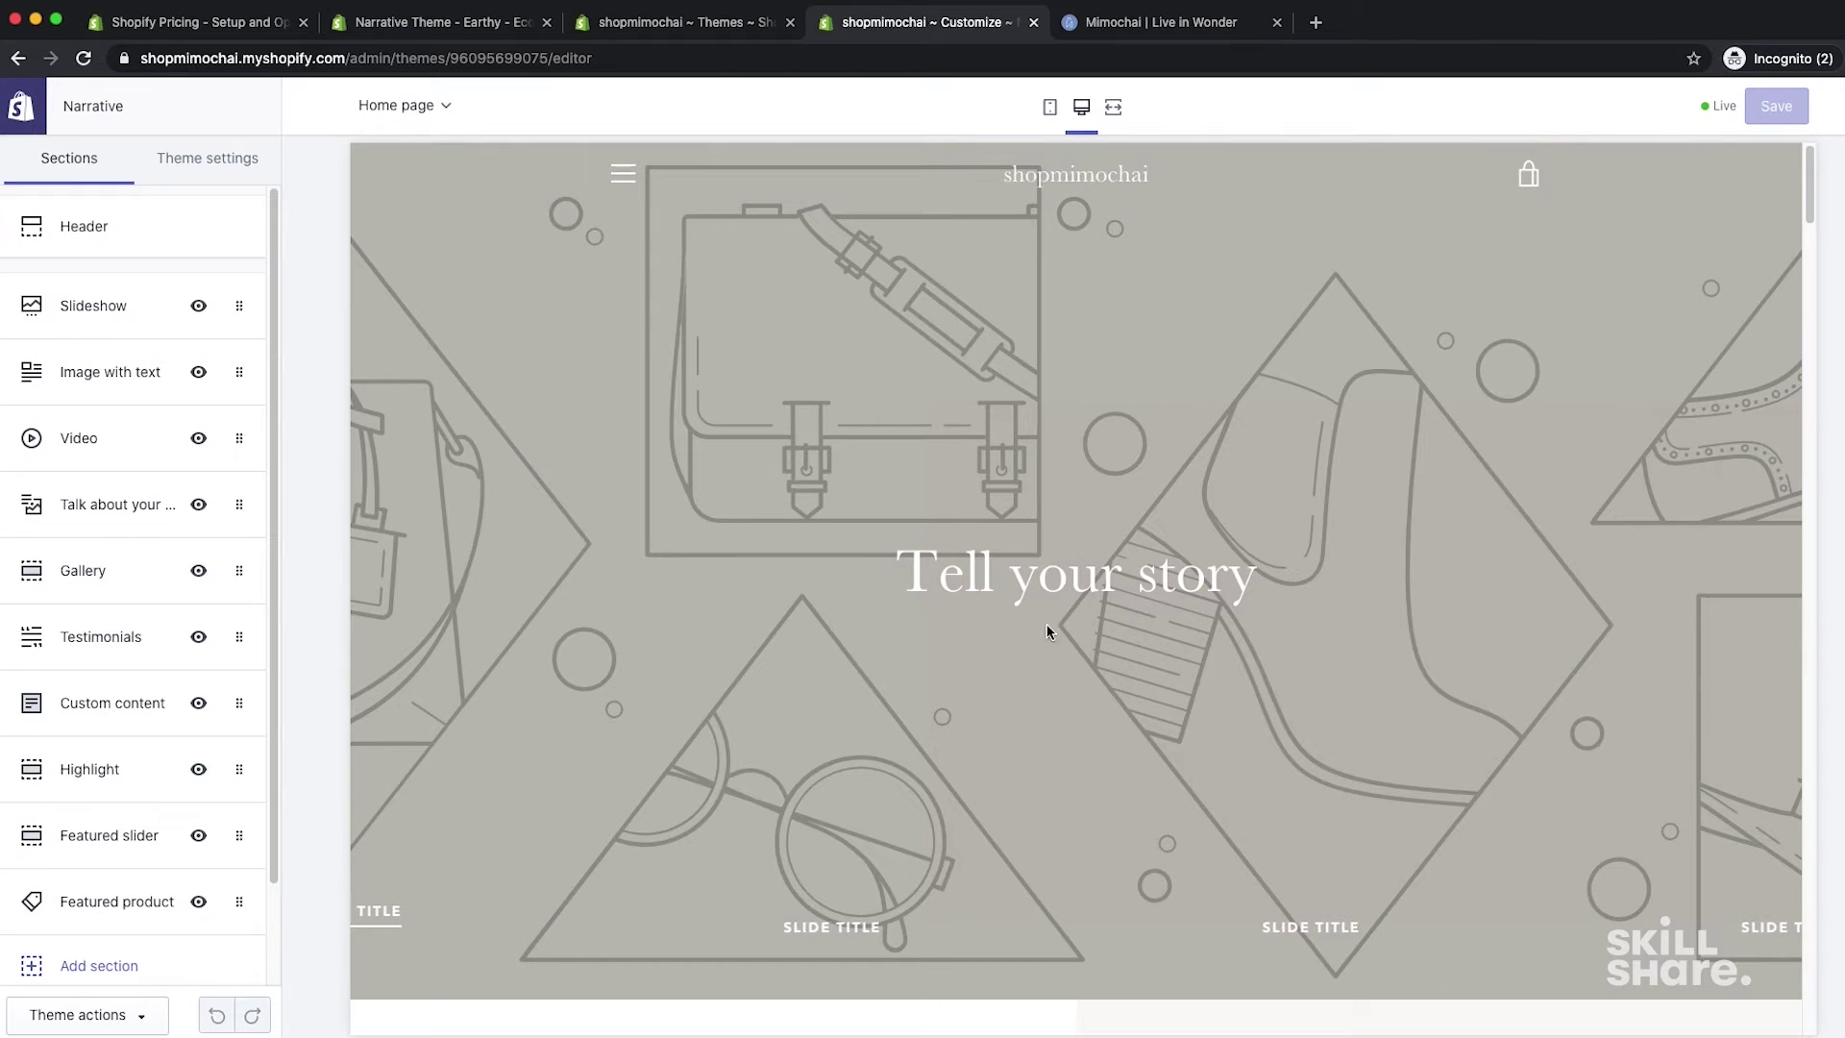
Step: Scroll through Narrative's home page preview in the theme editor, then open the Add section list
{"action": "scroll", "coordinate": [1077, 624], "scroll_direction": "down", "scroll_amount": 8}
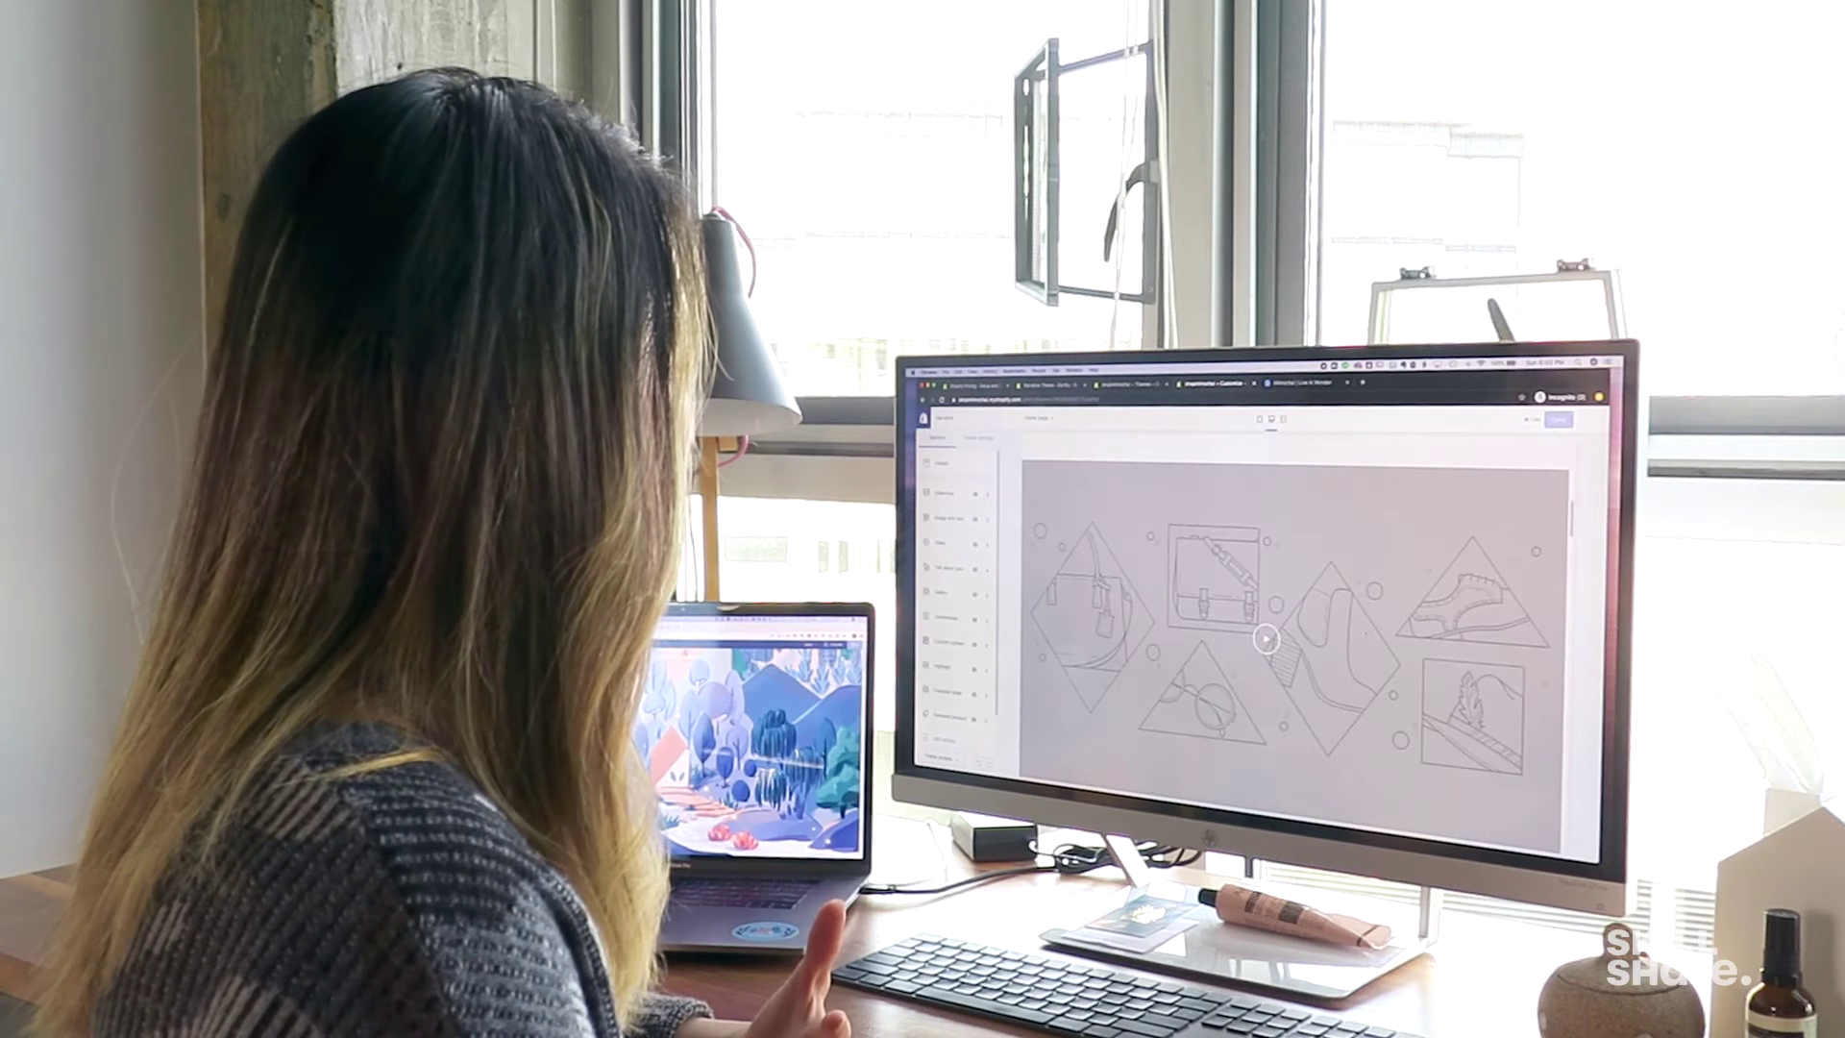
{"action": "scroll", "coordinate": [1373, 641], "scroll_direction": "down", "scroll_amount": 10}
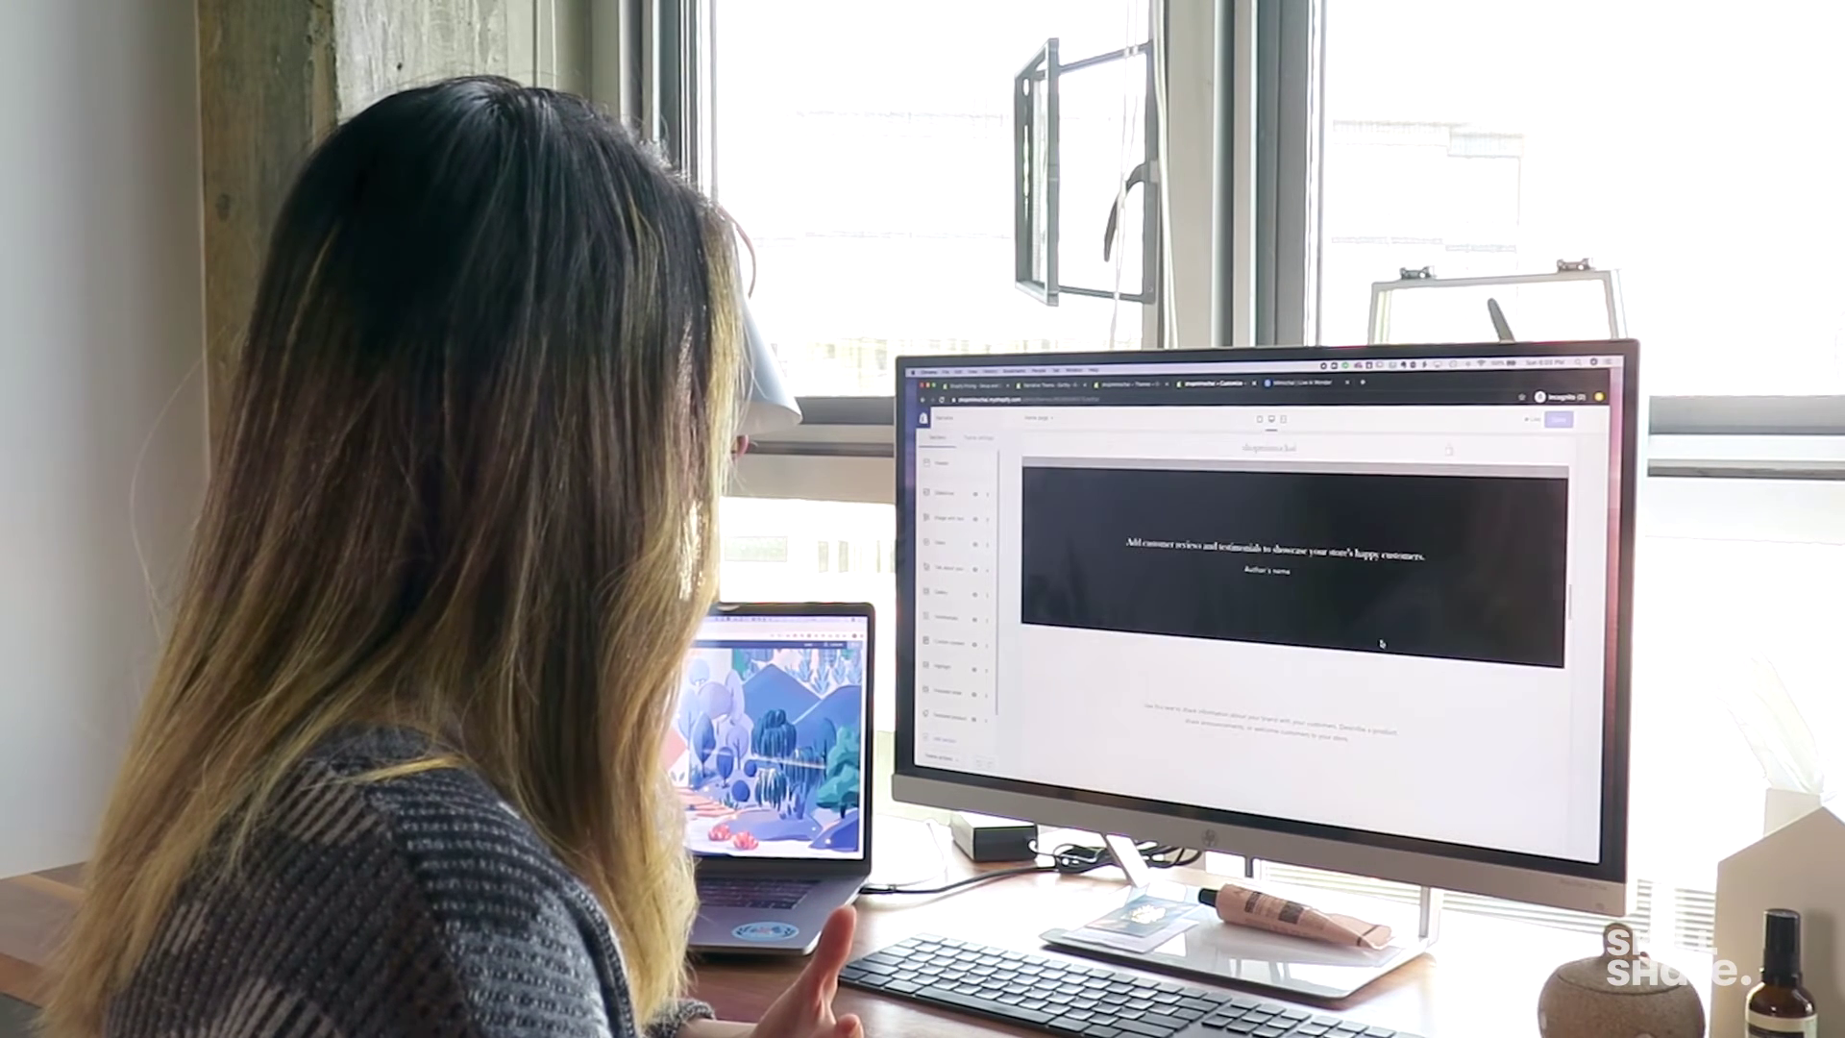
{"action": "scroll", "coordinate": [1381, 644], "scroll_direction": "down", "scroll_amount": 5}
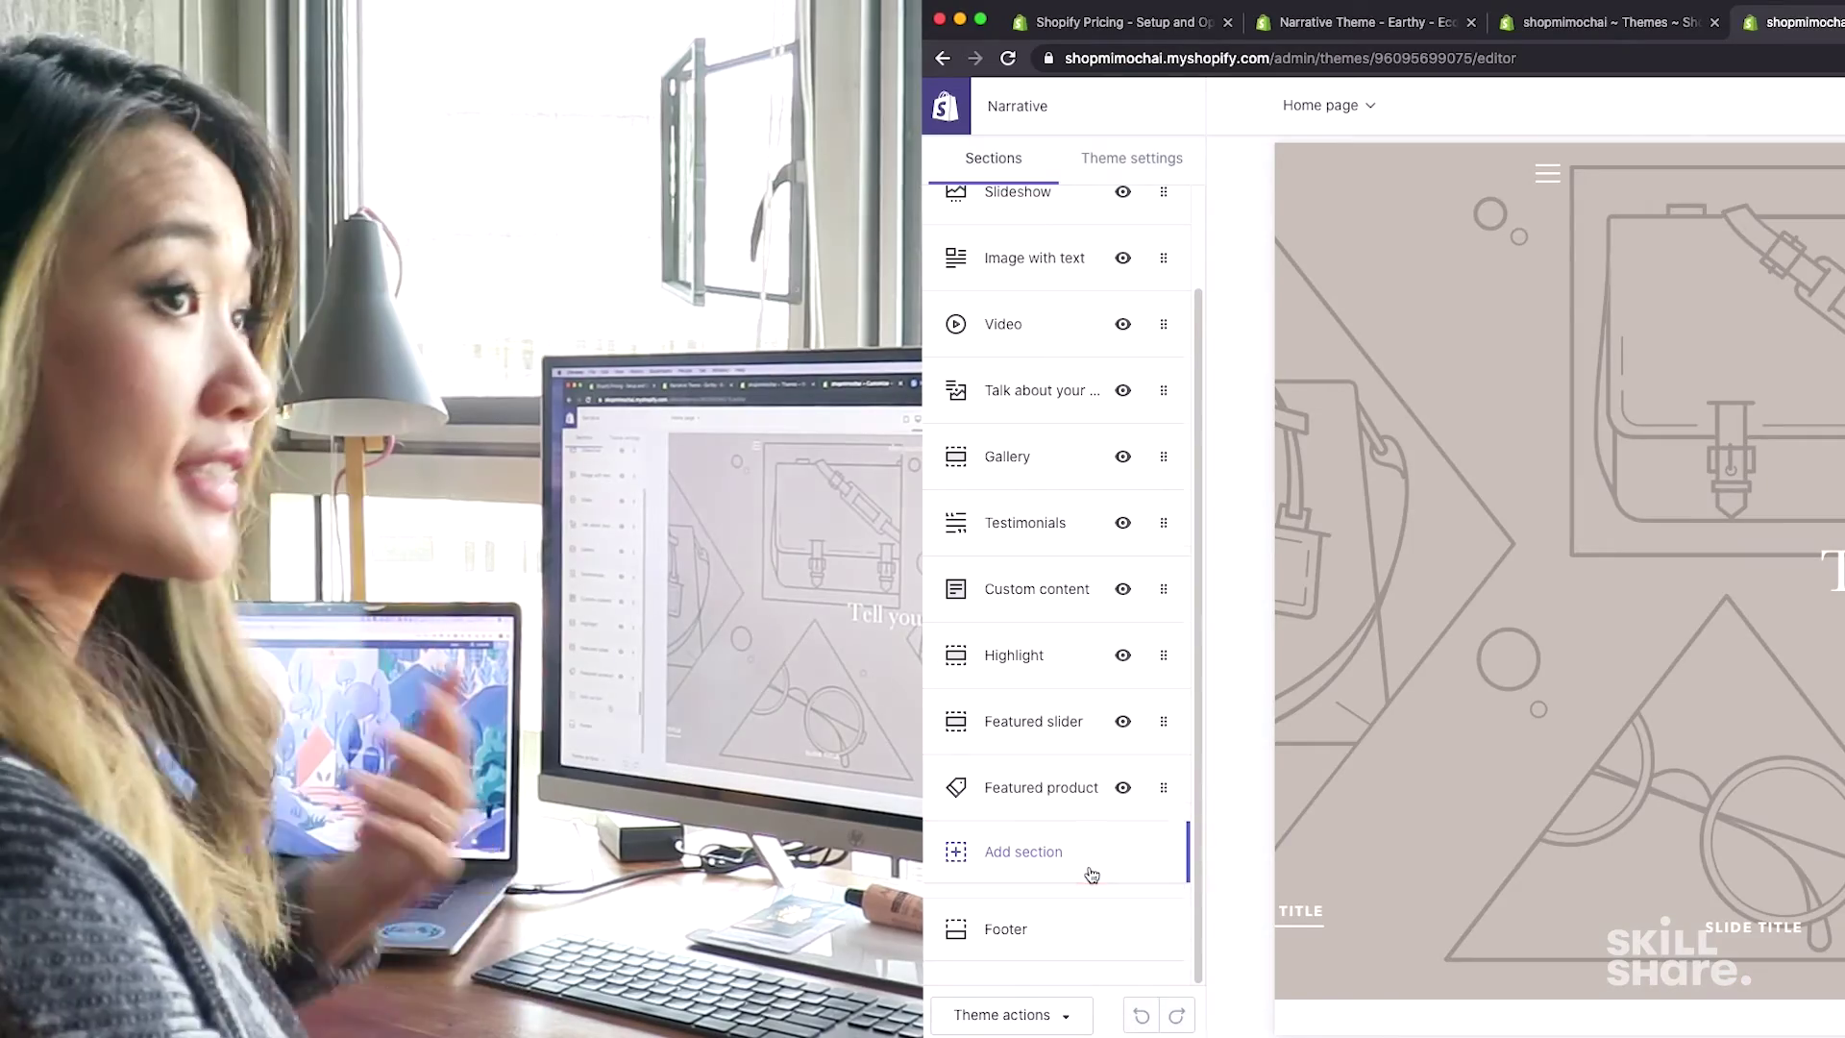
{"action": "left_click", "coordinate": [1093, 874]}
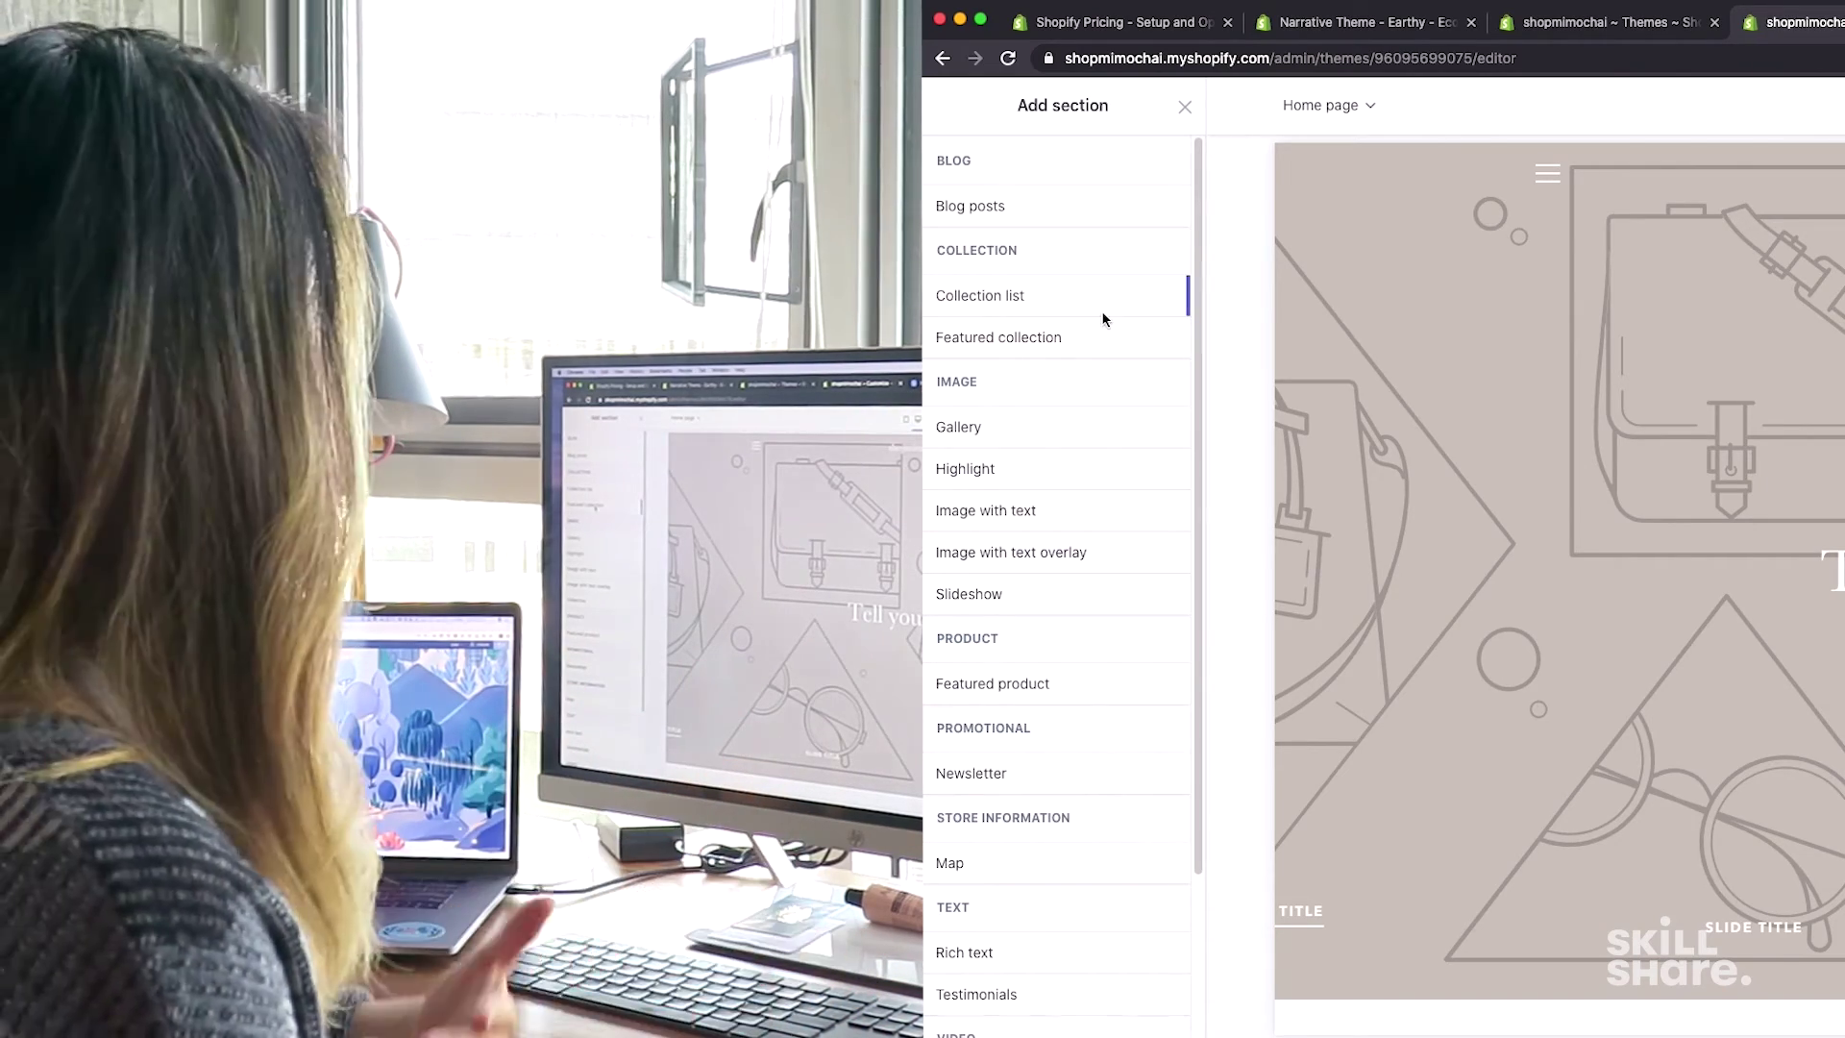
Step: Preview Blog posts and Collection list, then add a Map section with the 'Our store' hours card
{"action": "left_click", "coordinate": [1057, 220]}
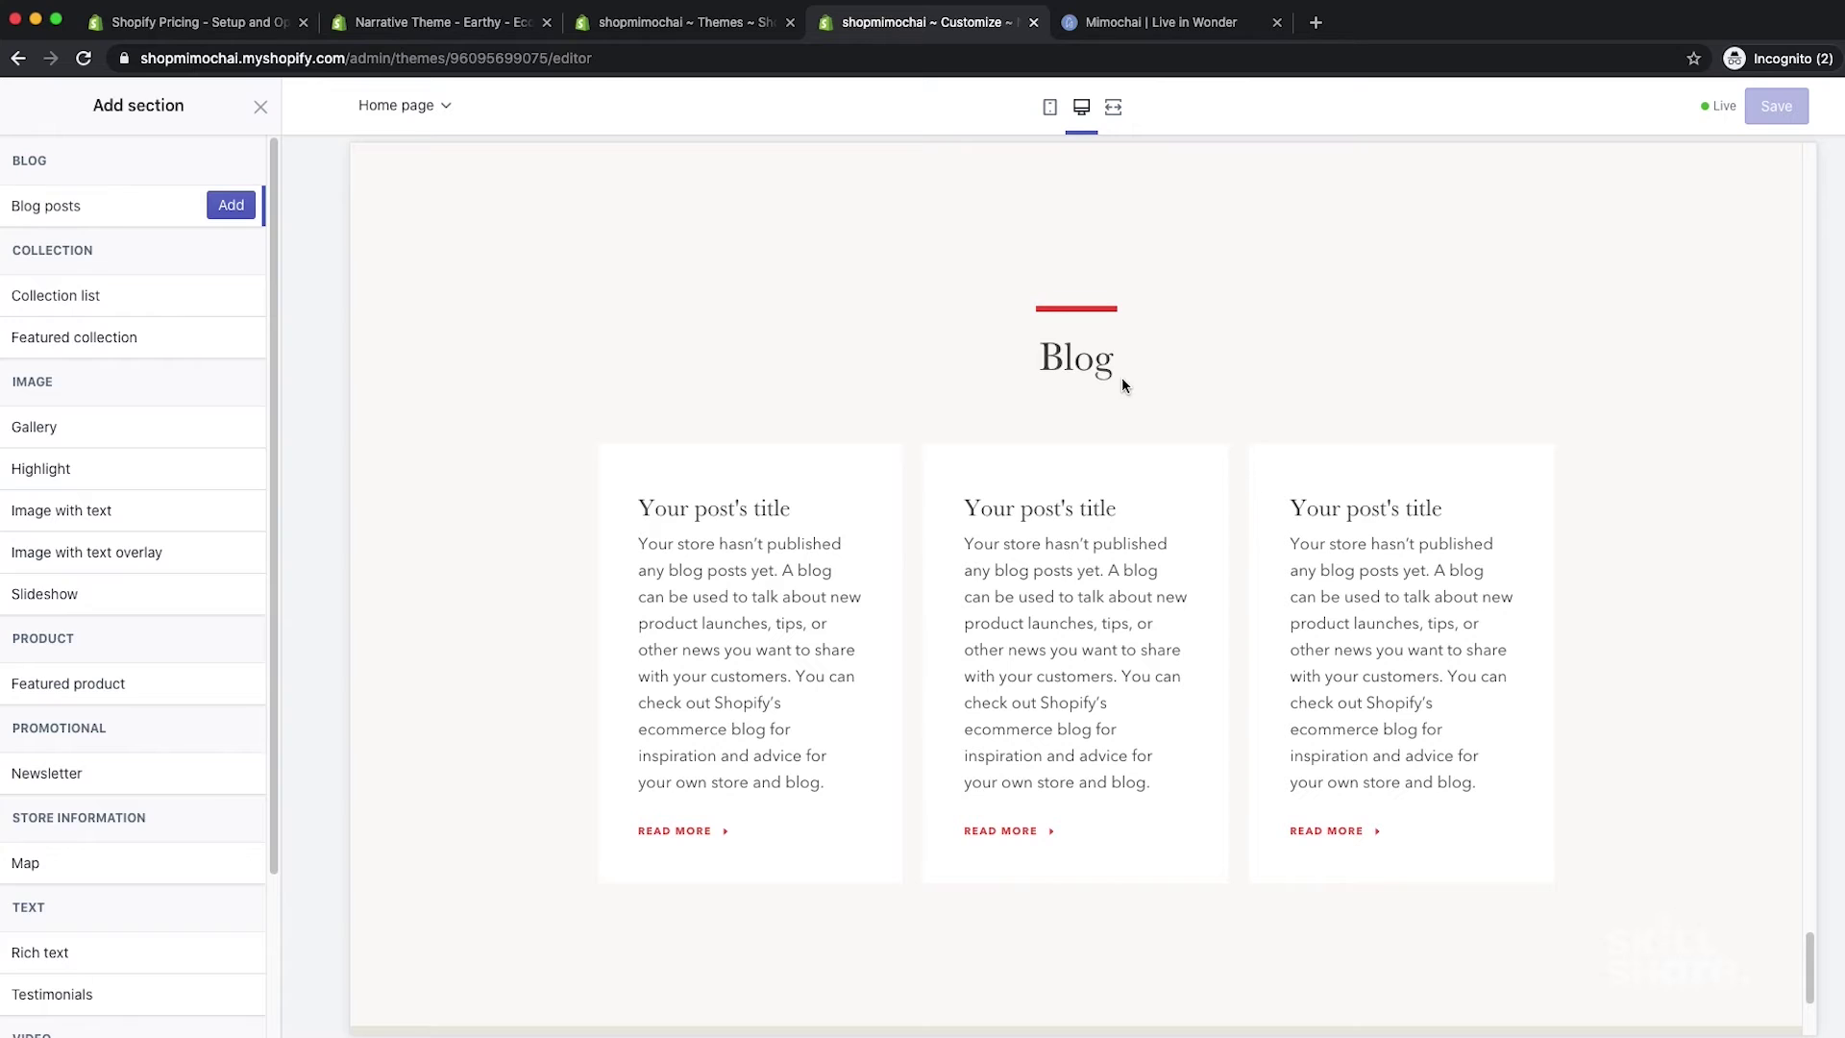
{"action": "left_click", "coordinate": [105, 305]}
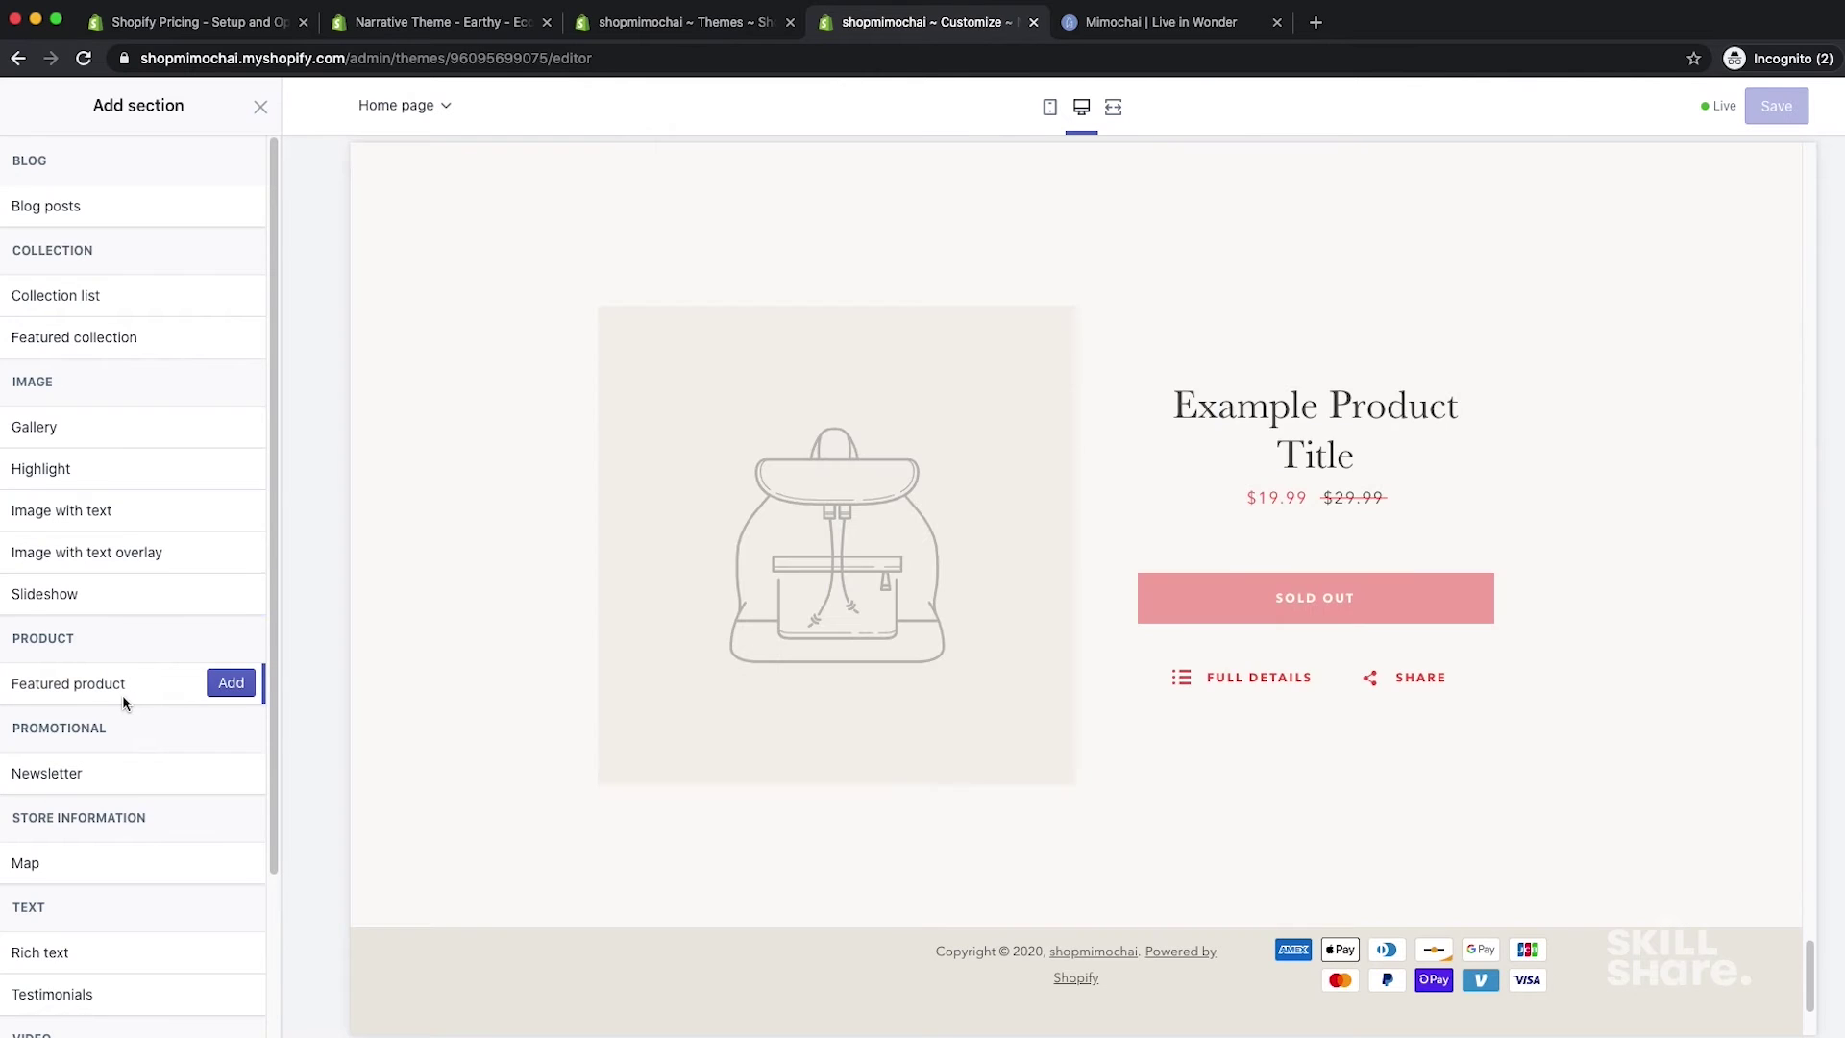
{"action": "scroll", "coordinate": [144, 752], "scroll_direction": "down", "scroll_amount": 1}
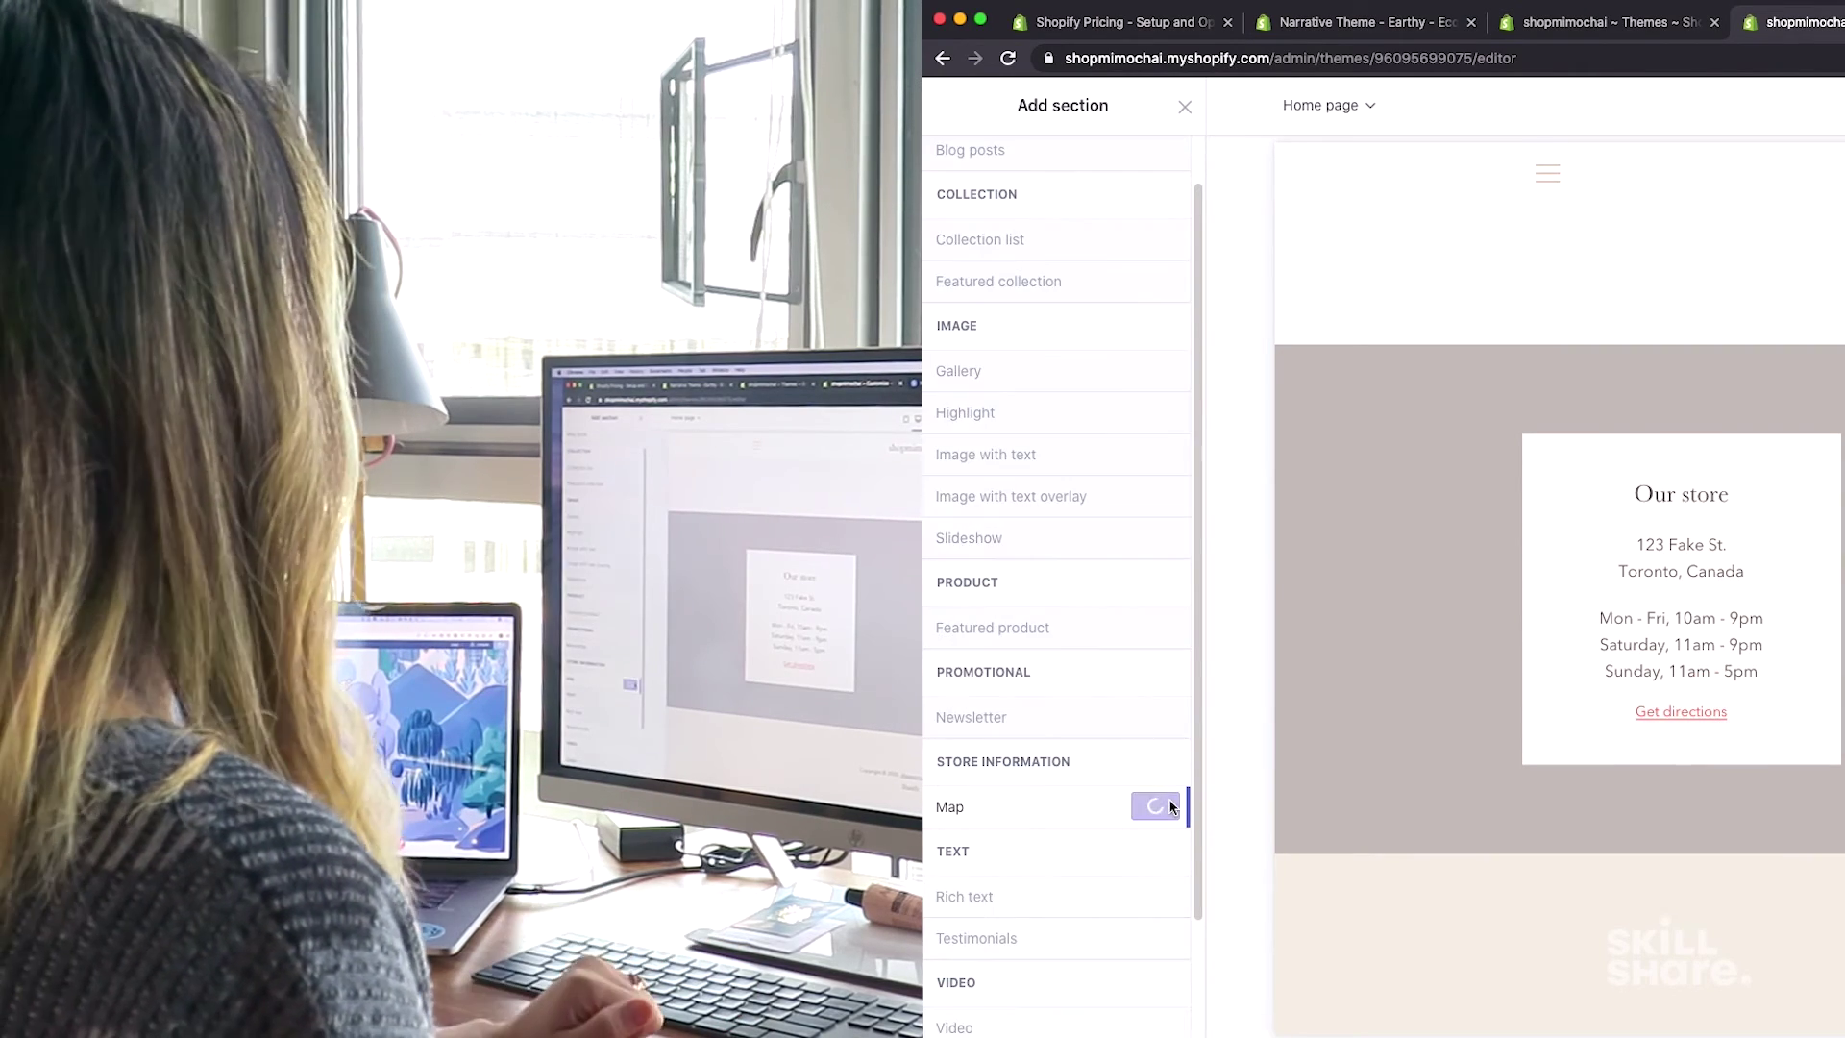
{"action": "left_click", "coordinate": [1156, 806]}
{"action": "scroll", "coordinate": [1178, 287], "scroll_direction": "down", "scroll_amount": 5}
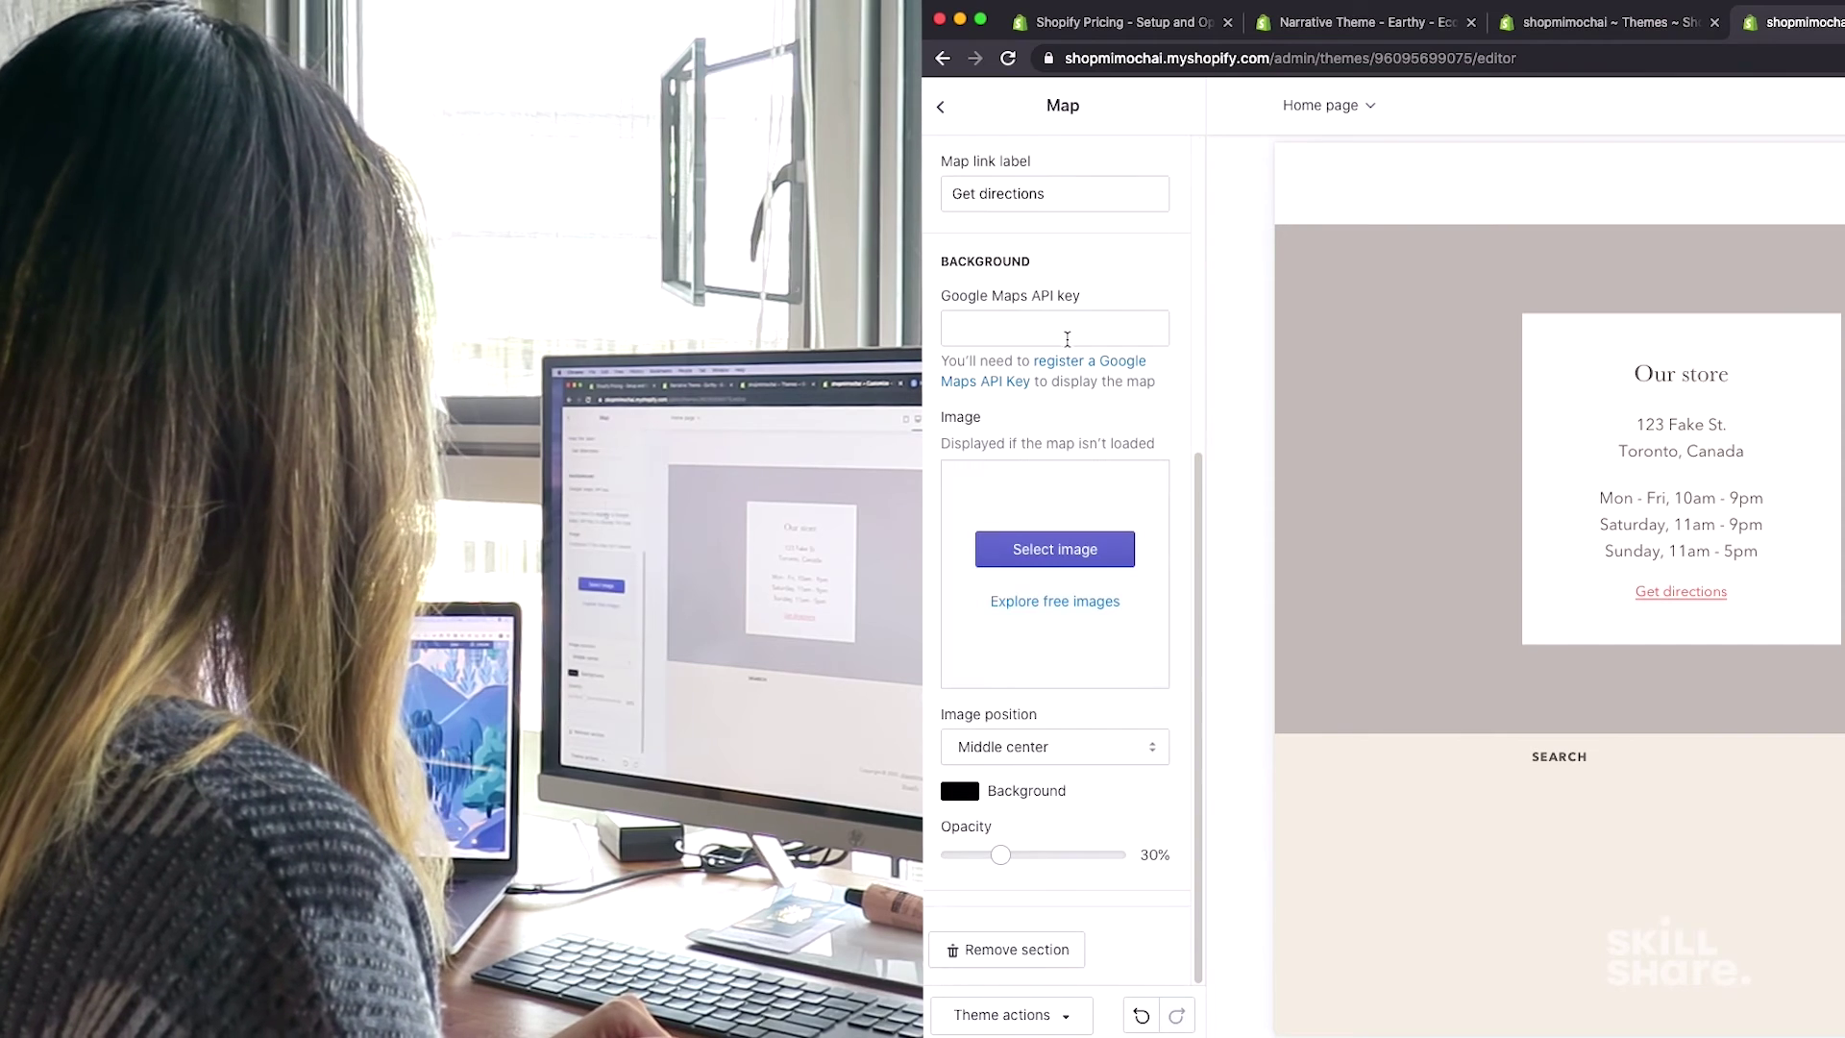
{"action": "scroll", "coordinate": [1070, 659], "scroll_direction": "up", "scroll_amount": 5}
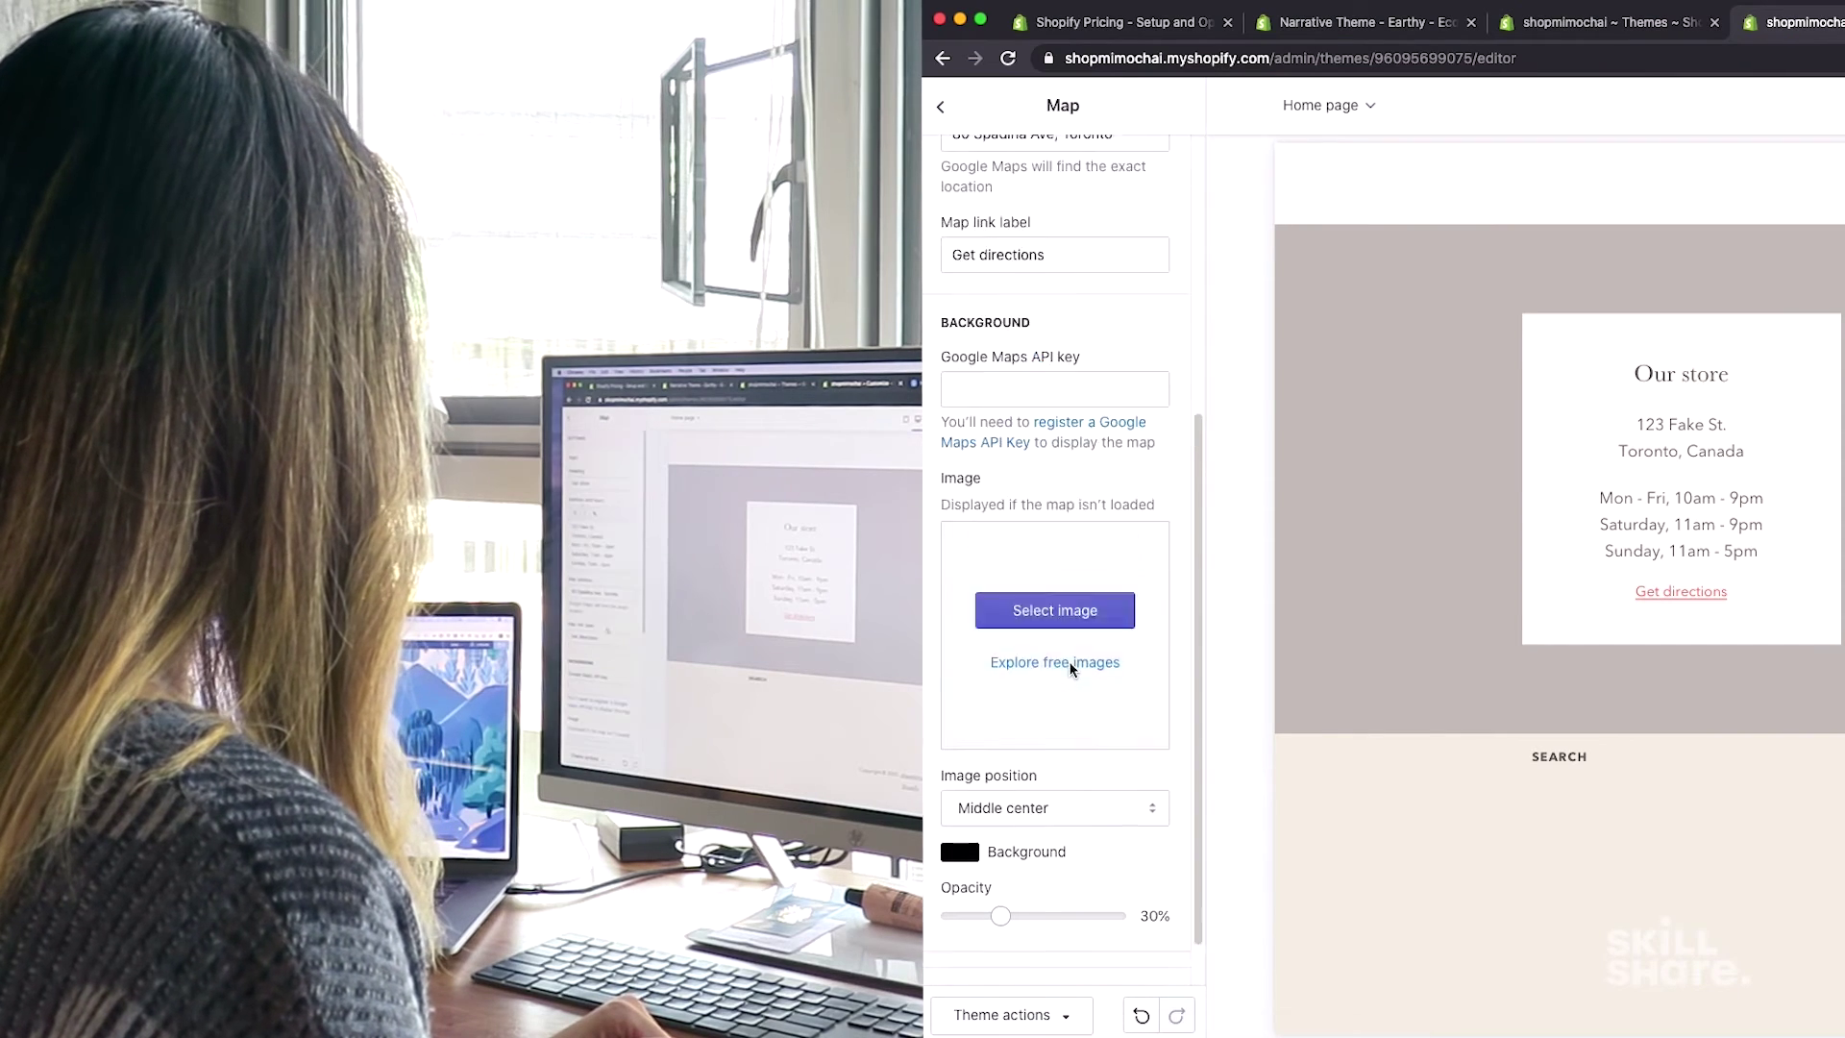
{"action": "left_click", "coordinate": [940, 105]}
{"action": "scroll", "coordinate": [1091, 589], "scroll_direction": "down", "scroll_amount": 1}
{"action": "scroll", "coordinate": [1593, 719], "scroll_direction": "up", "scroll_amount": 5}
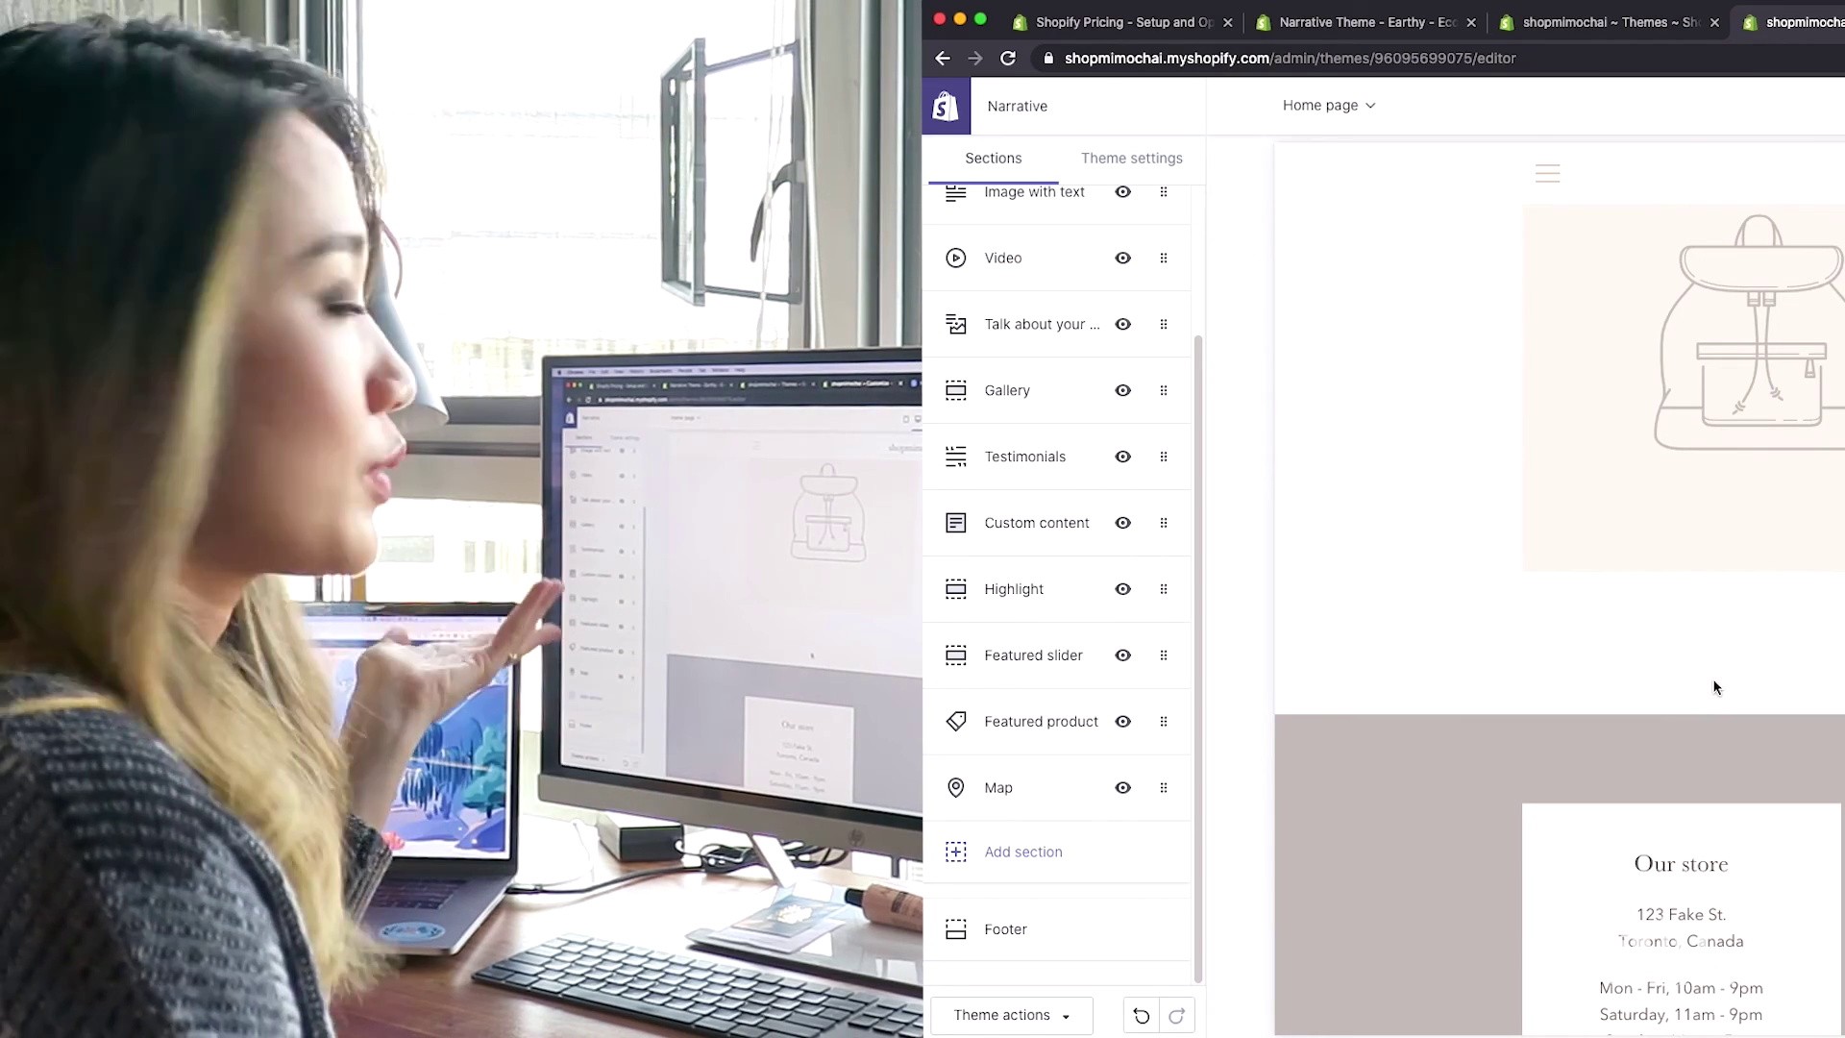
{"action": "scroll", "coordinate": [1054, 509], "scroll_direction": "up", "scroll_amount": 2}
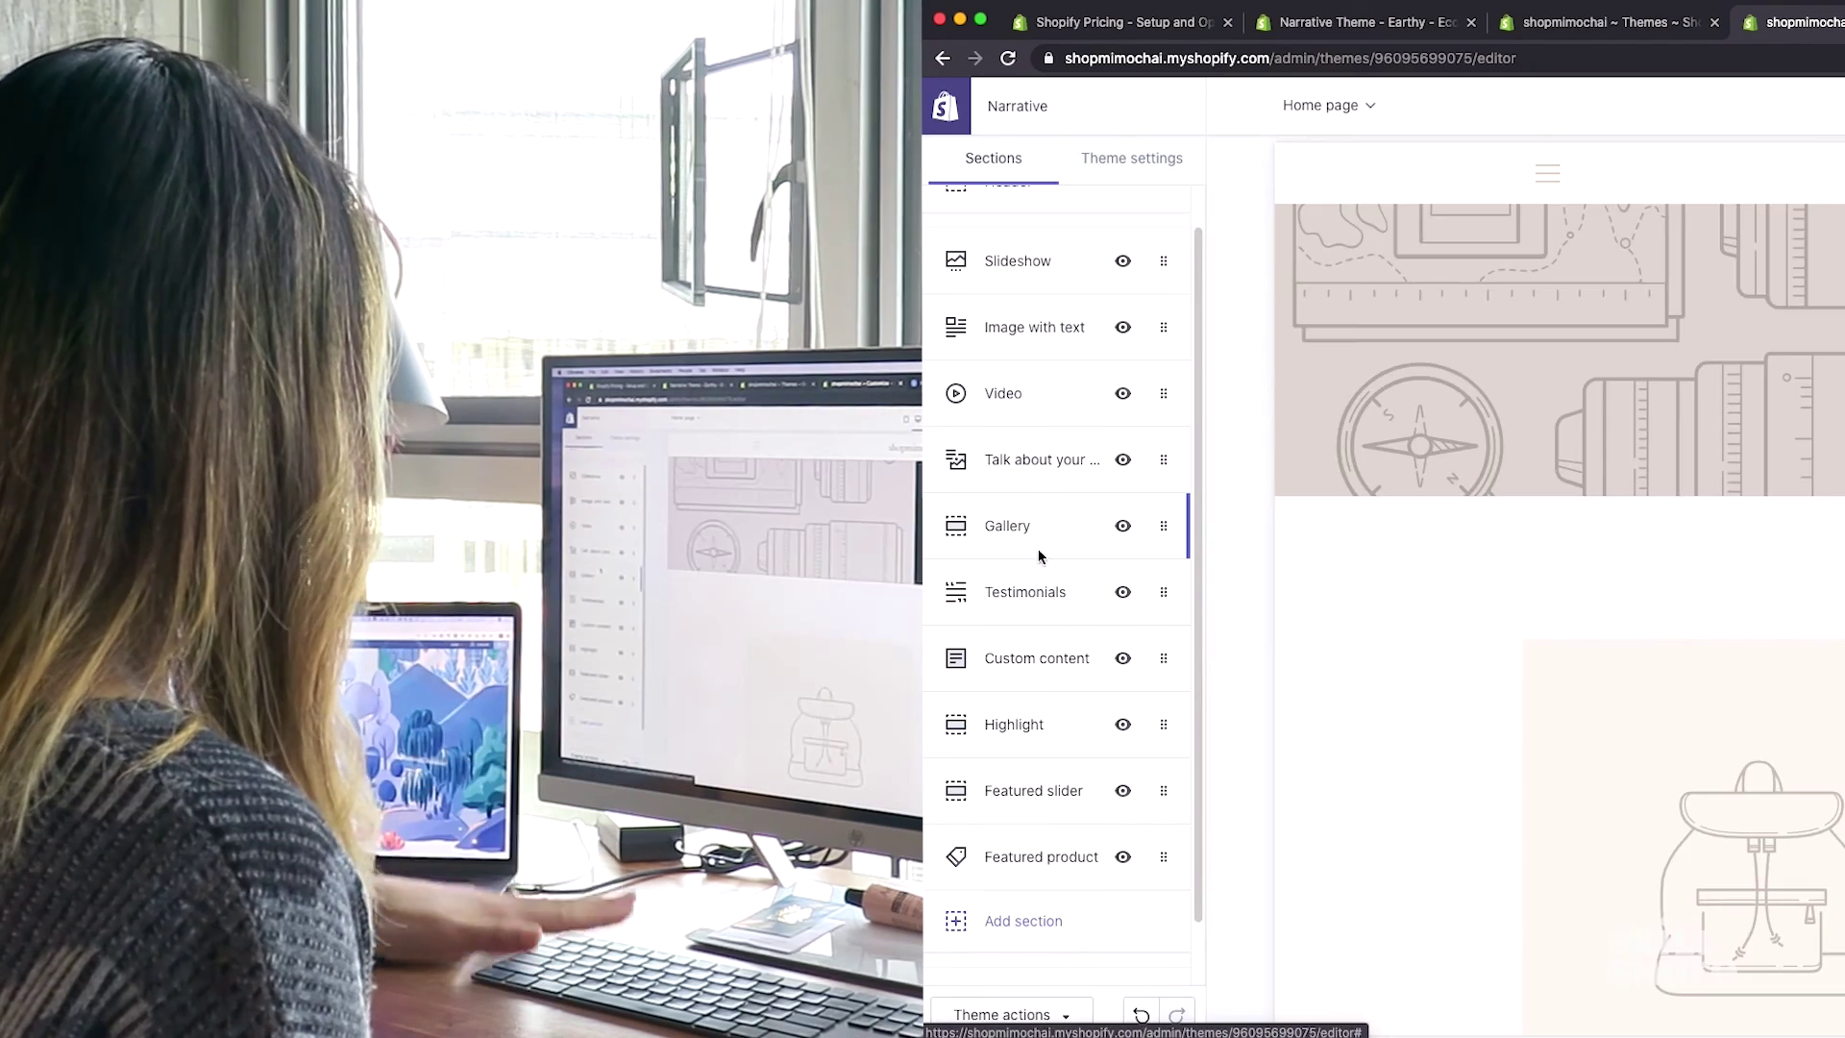
Step: Append 'Yay!' to the first testimonial's text in the Testimonials section
{"action": "left_click", "coordinate": [1022, 601]}
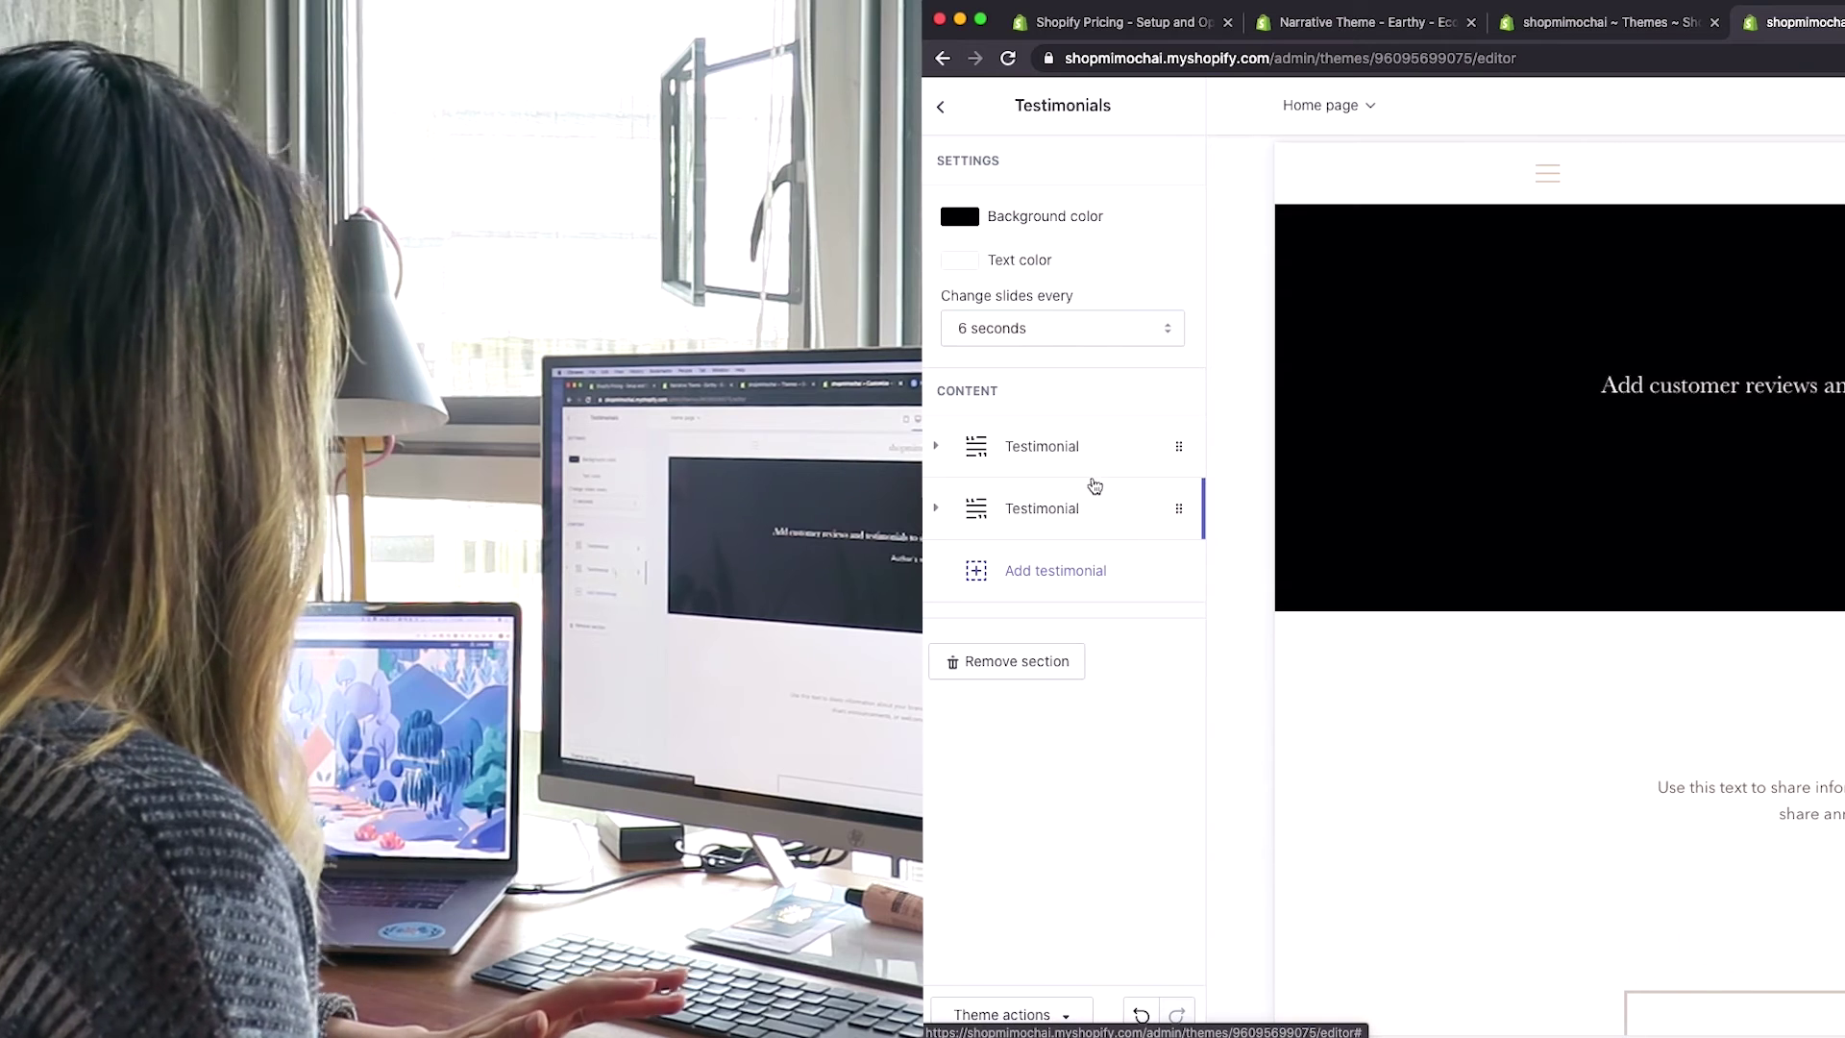
{"action": "left_click", "coordinate": [1085, 466]}
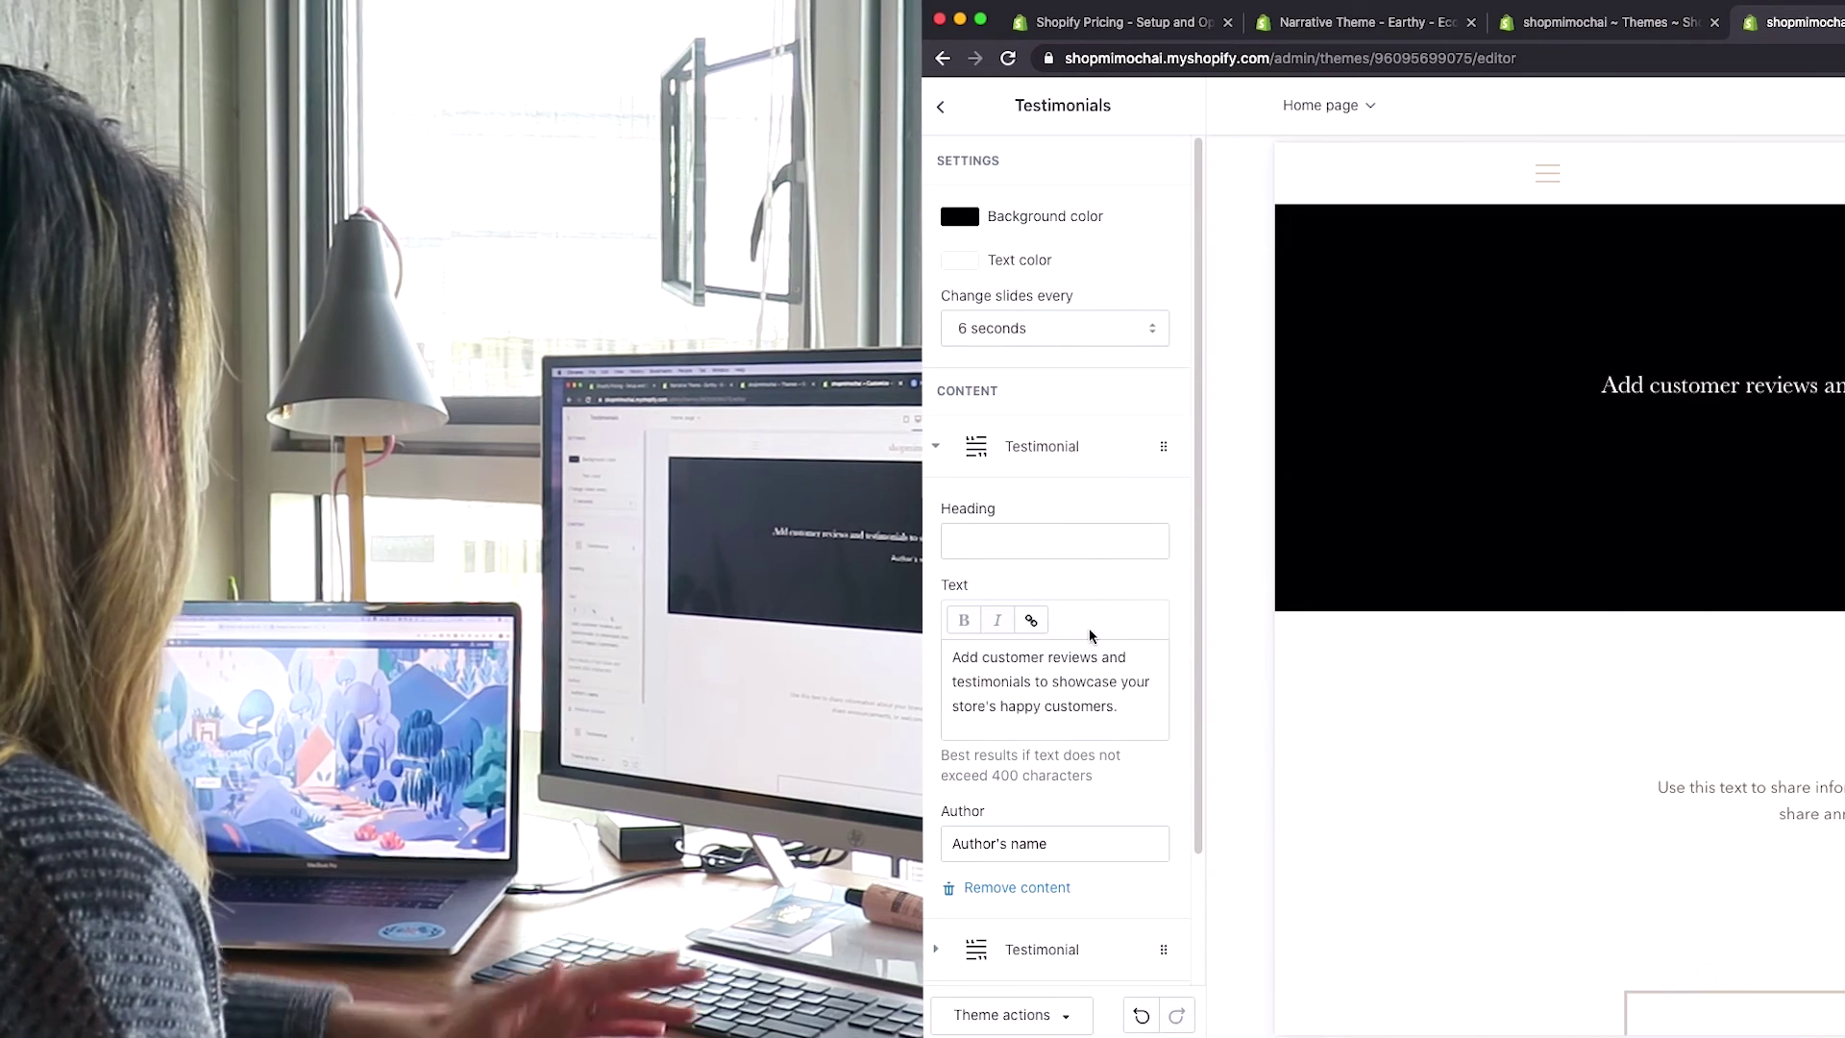
{"action": "scroll", "coordinate": [1089, 630], "scroll_direction": "down", "scroll_amount": 3}
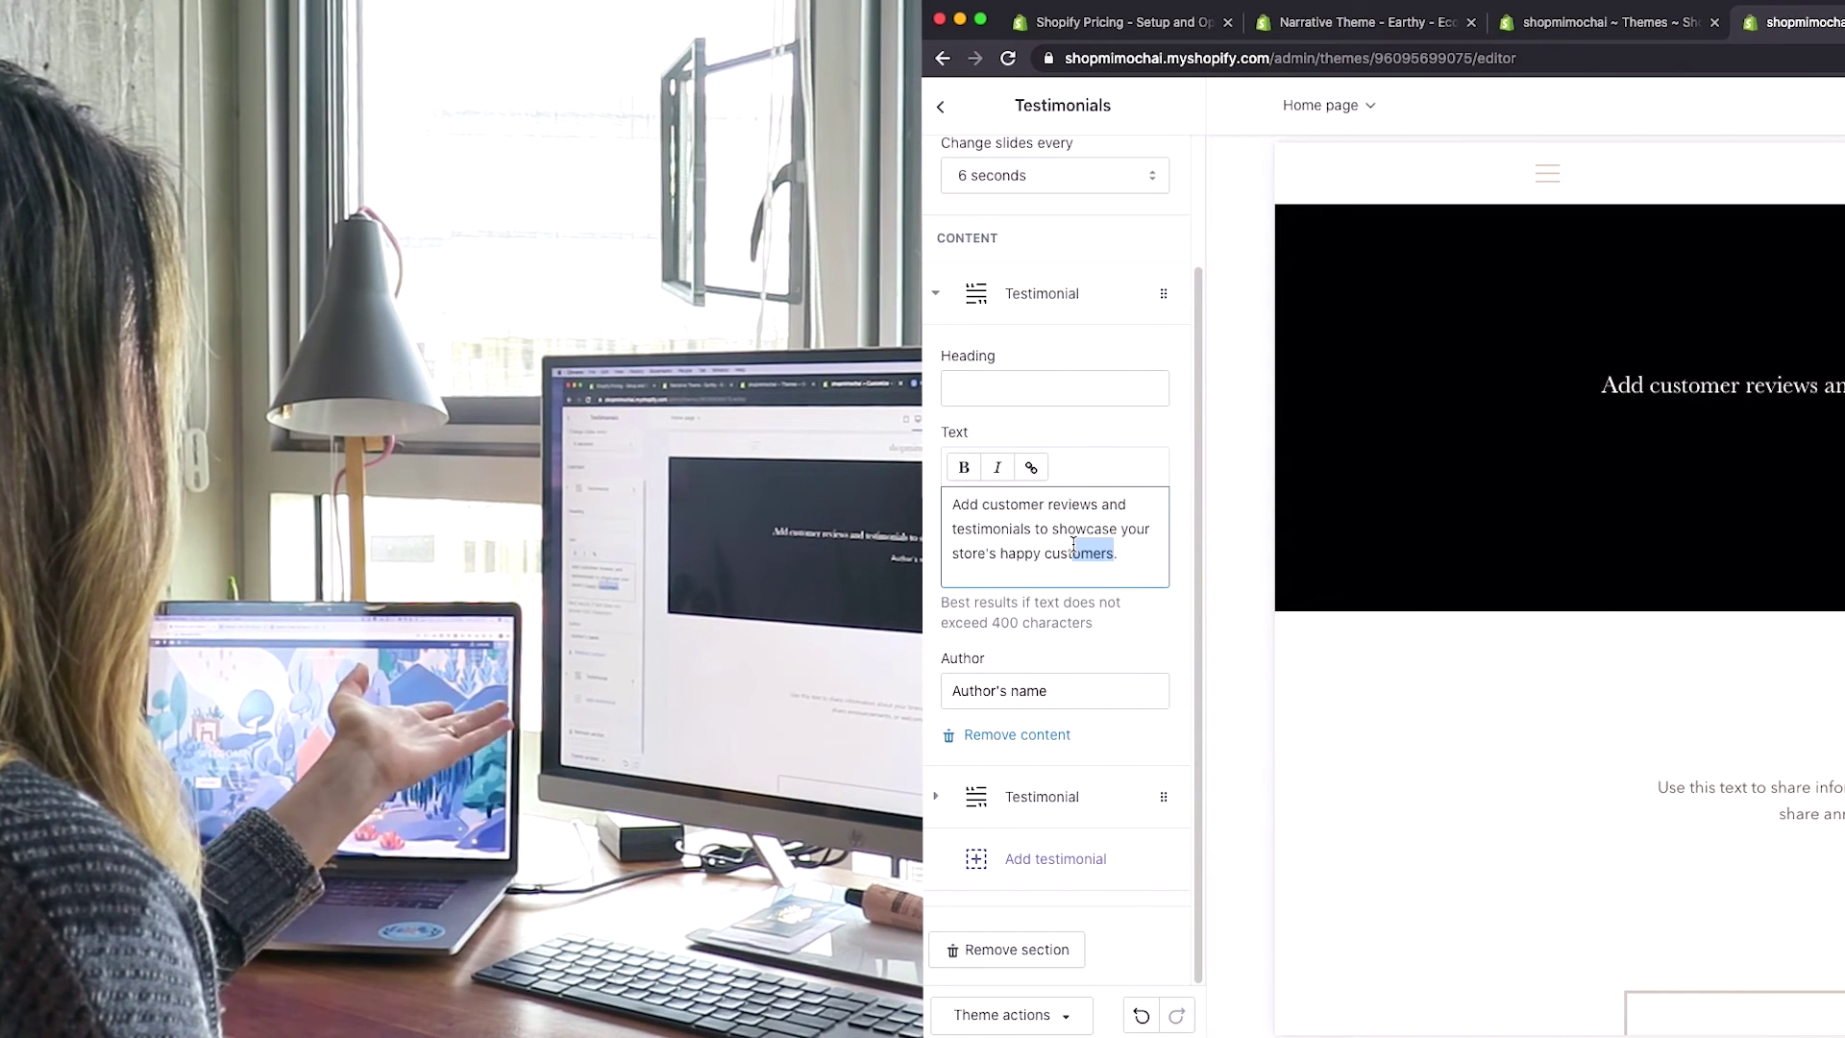
{"action": "type", "text": "Ya"}
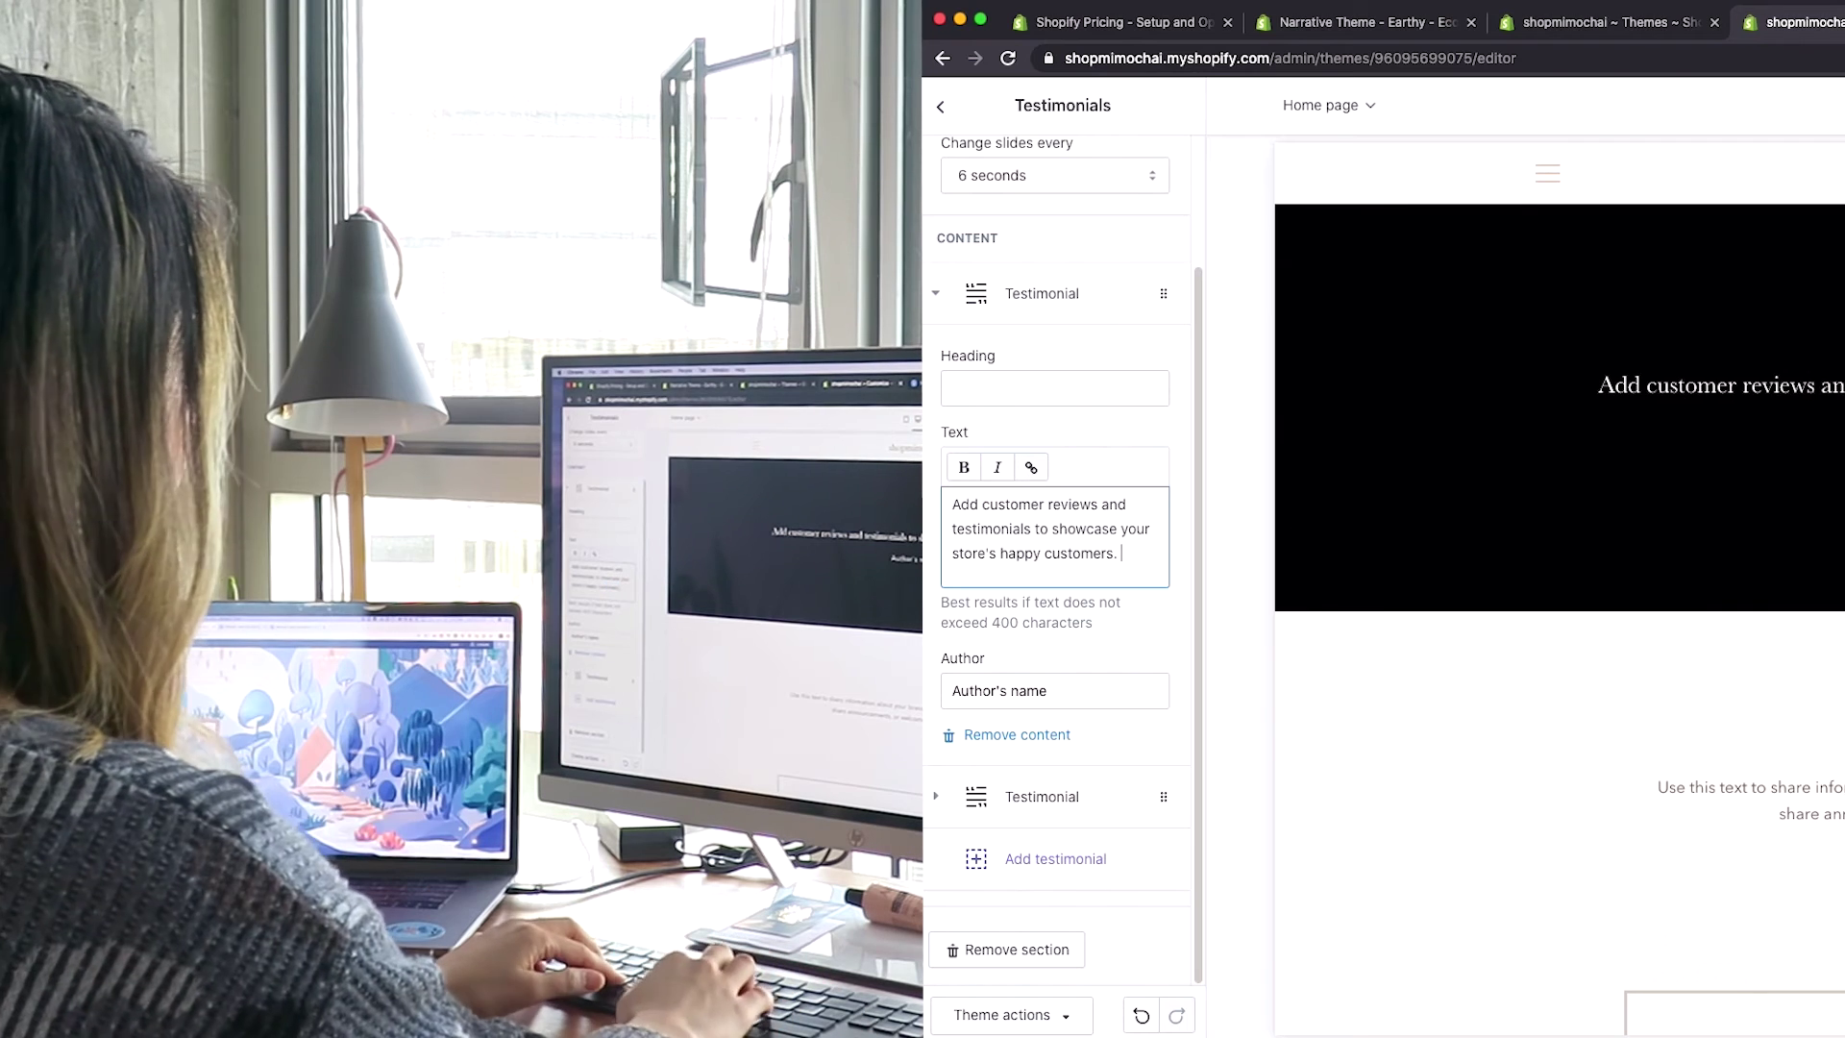
{"action": "type", "text": "y!"}
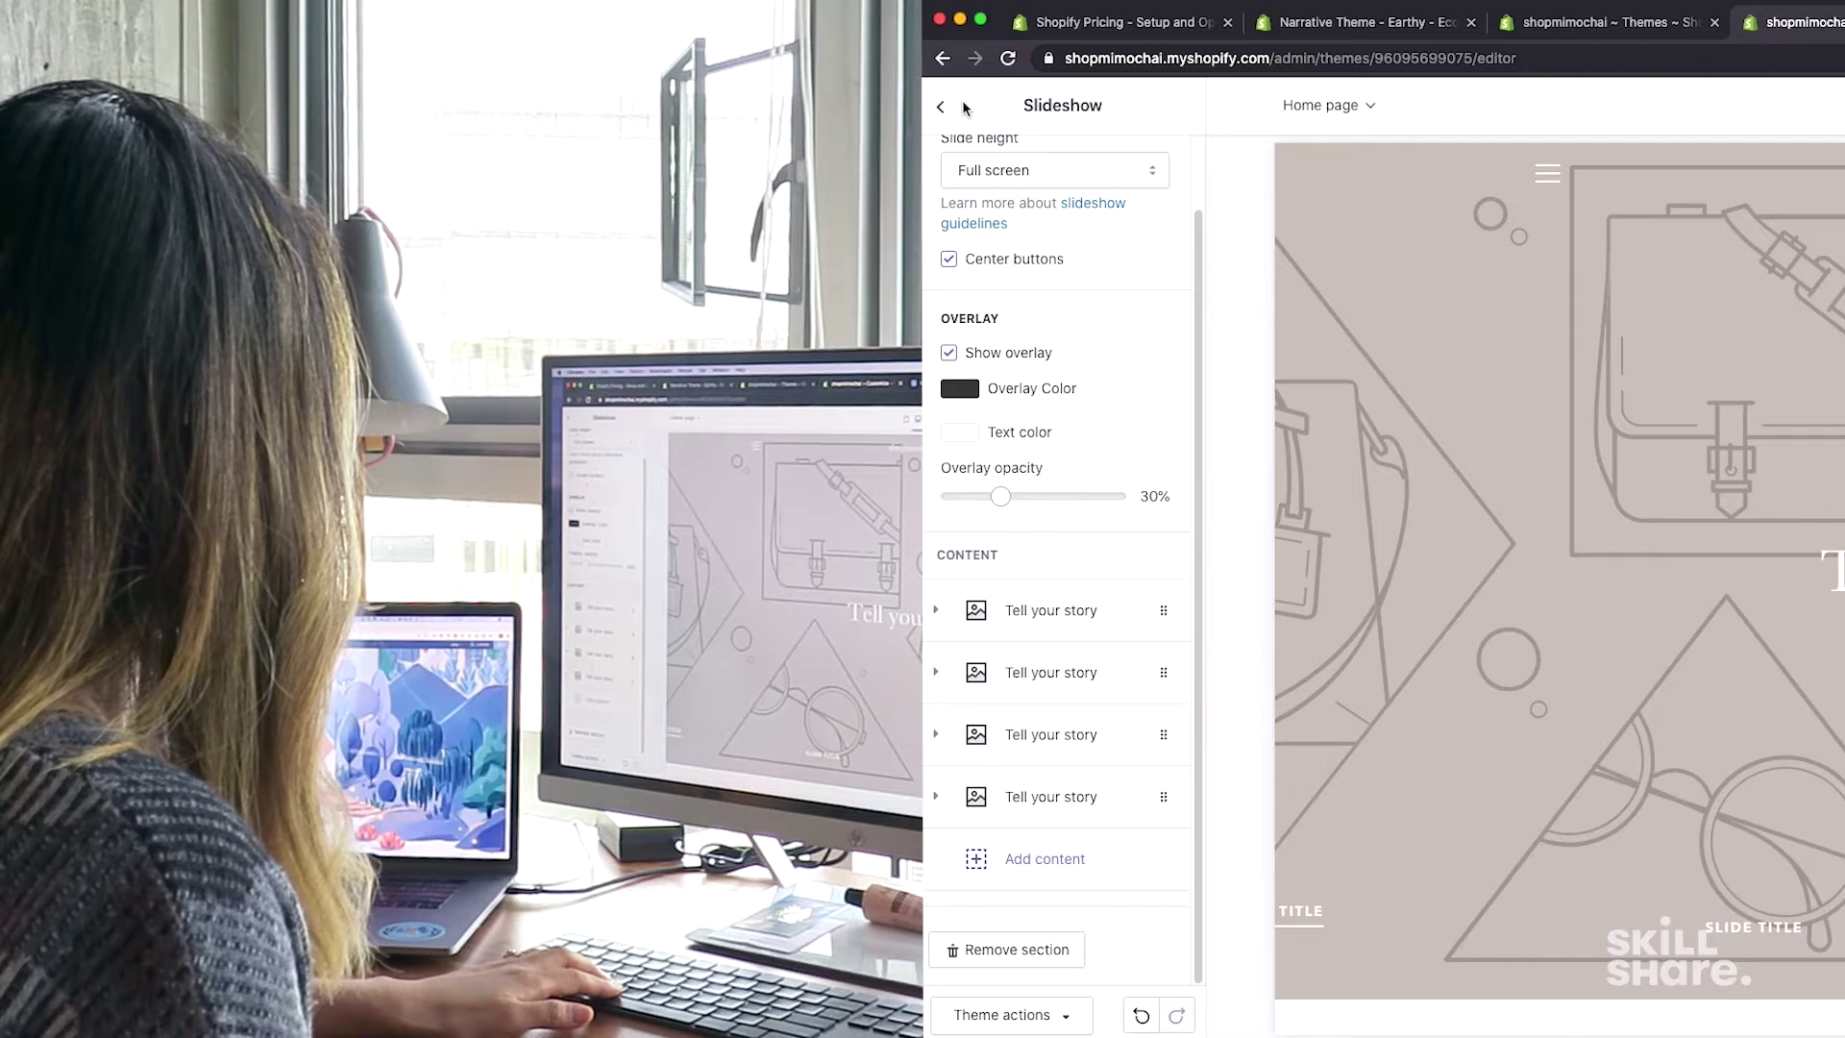
Step: Drag the Featured product section up to sit directly below Image with text
{"action": "left_click", "coordinate": [942, 110]}
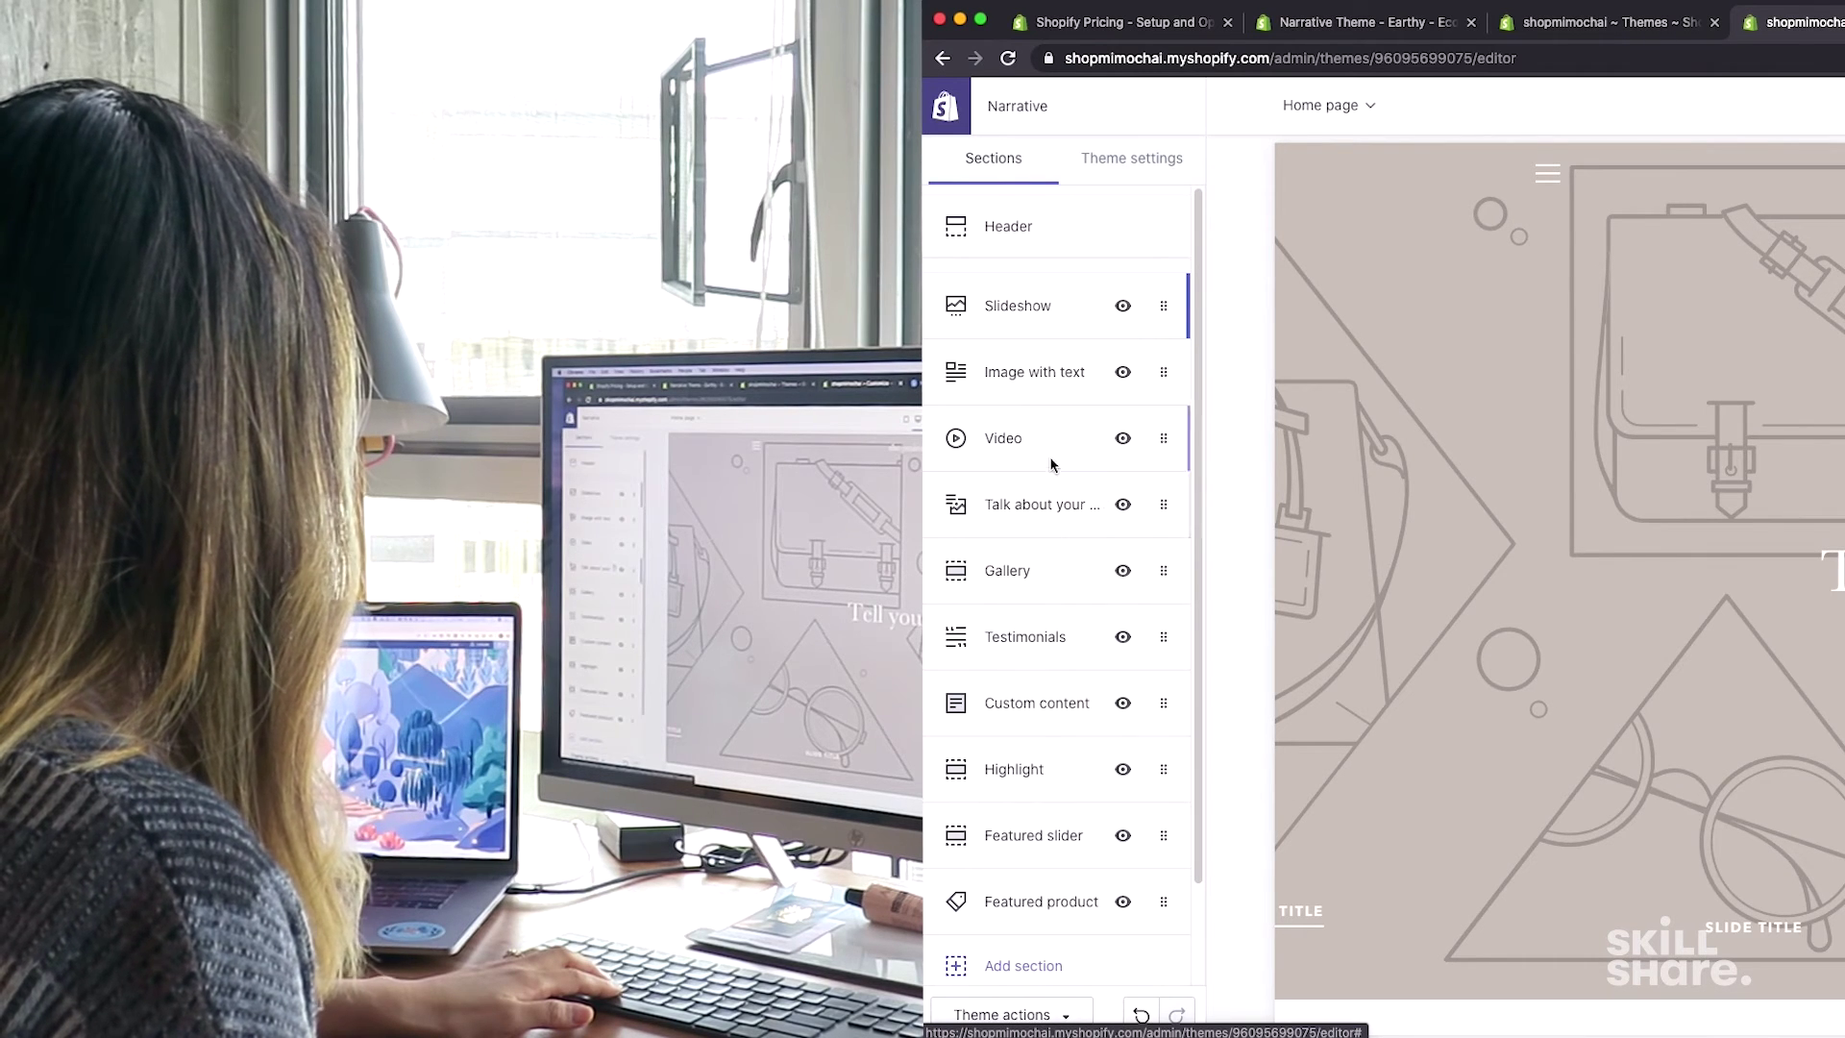
{"action": "scroll", "coordinate": [1052, 465], "scroll_direction": "down", "scroll_amount": 2}
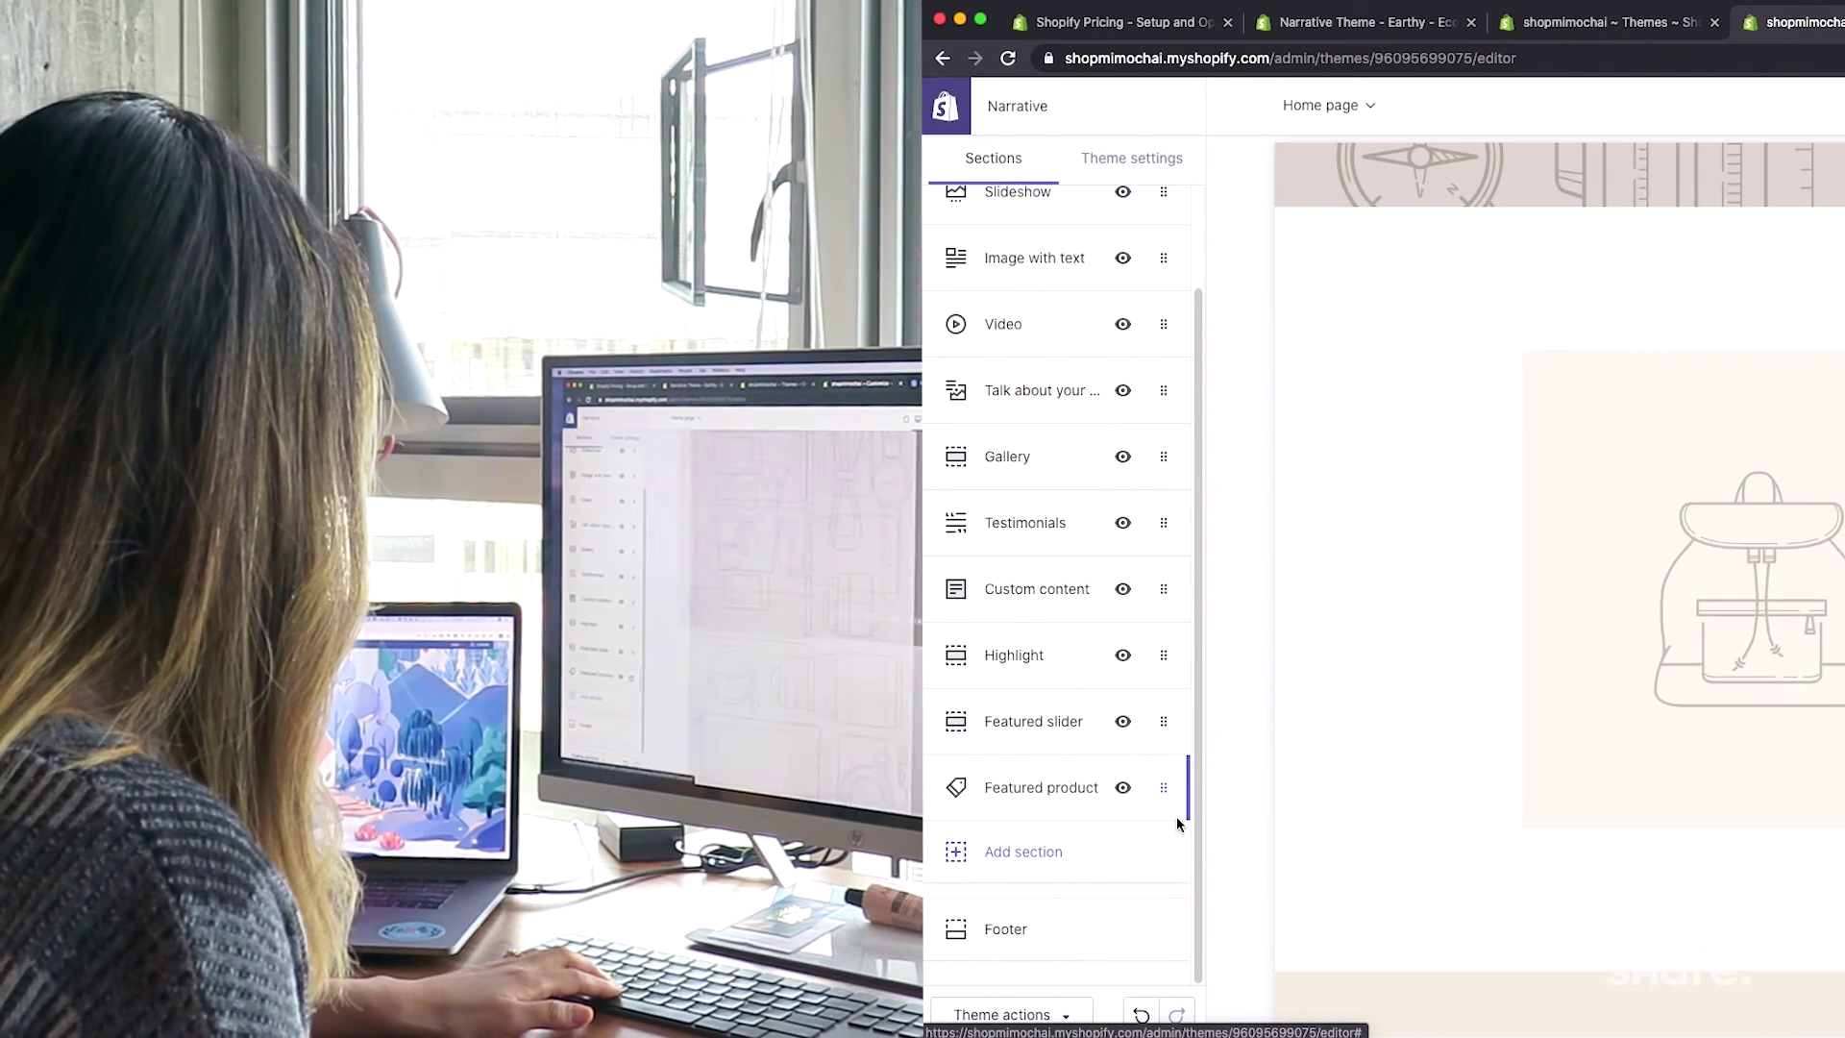
{"action": "left_click_drag", "start_coordinate": [1177, 824], "coordinate": [1166, 791]}
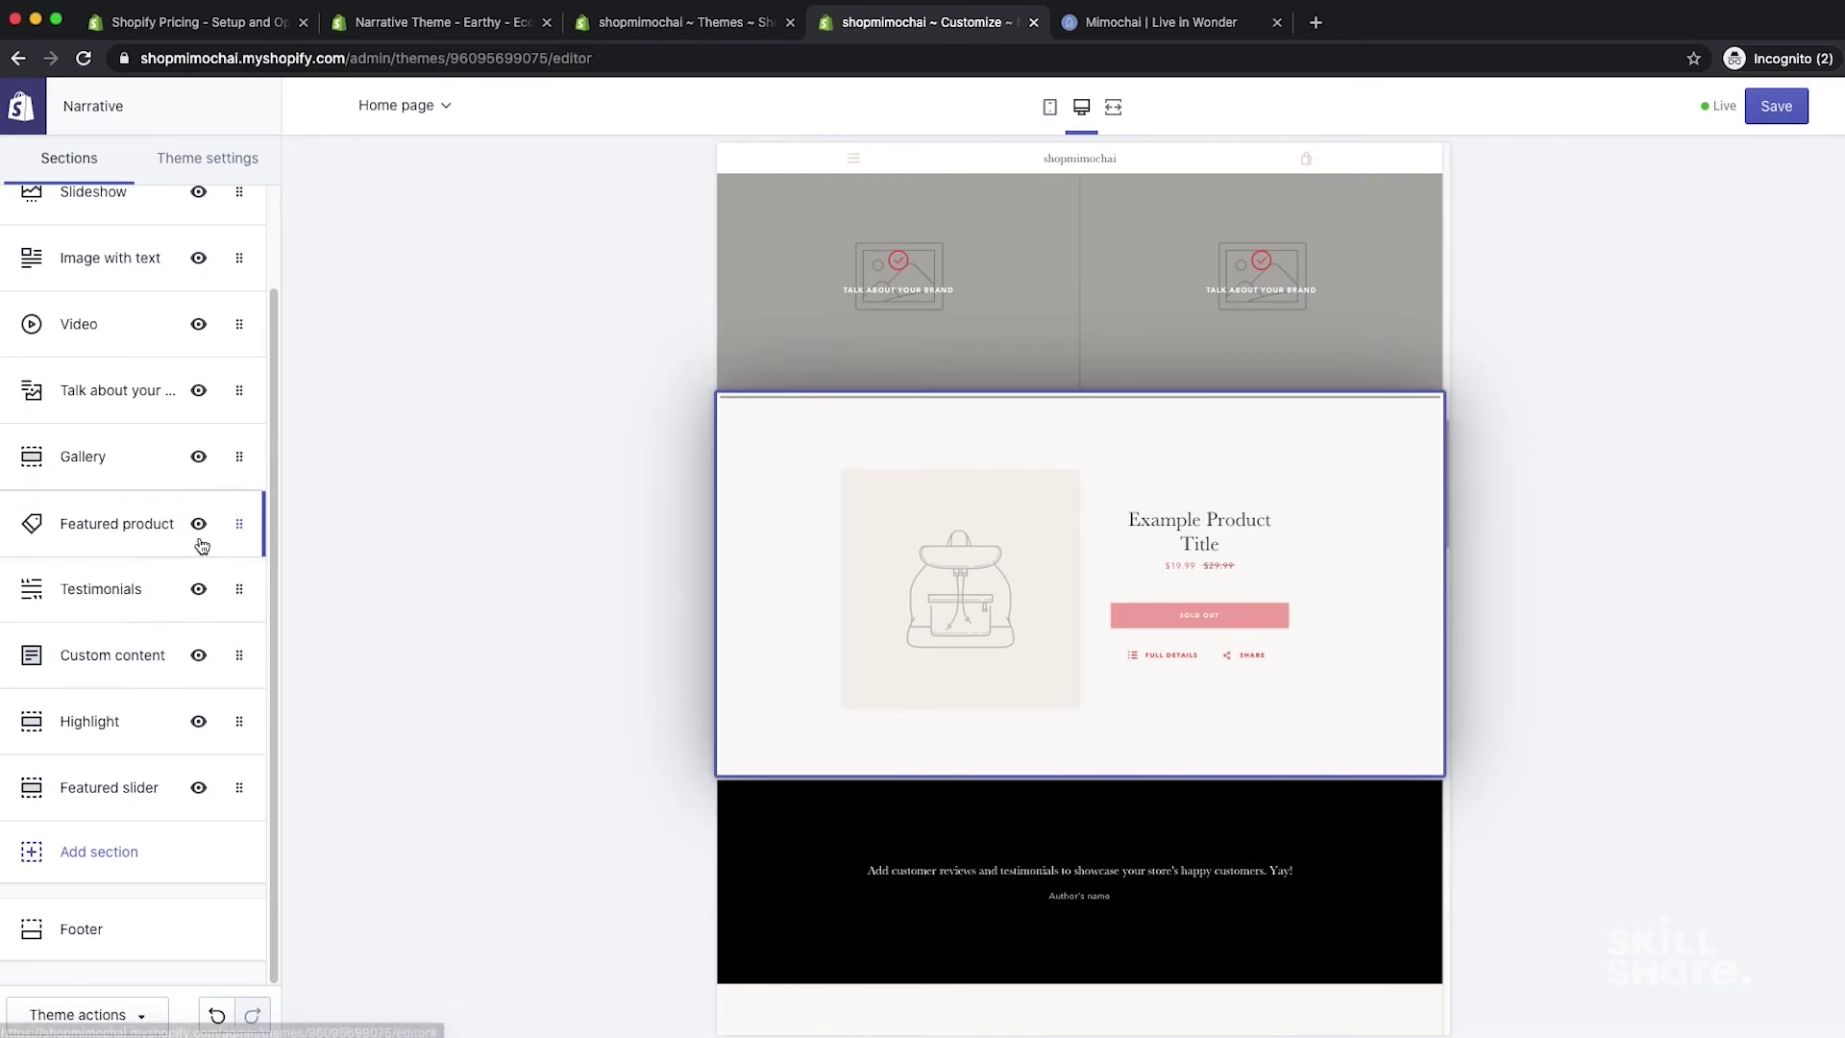
{"action": "left_click_drag", "start_coordinate": [1122, 539], "coordinate": [1152, 758]}
{"action": "left_click_drag", "start_coordinate": [227, 757], "coordinate": [224, 775]}
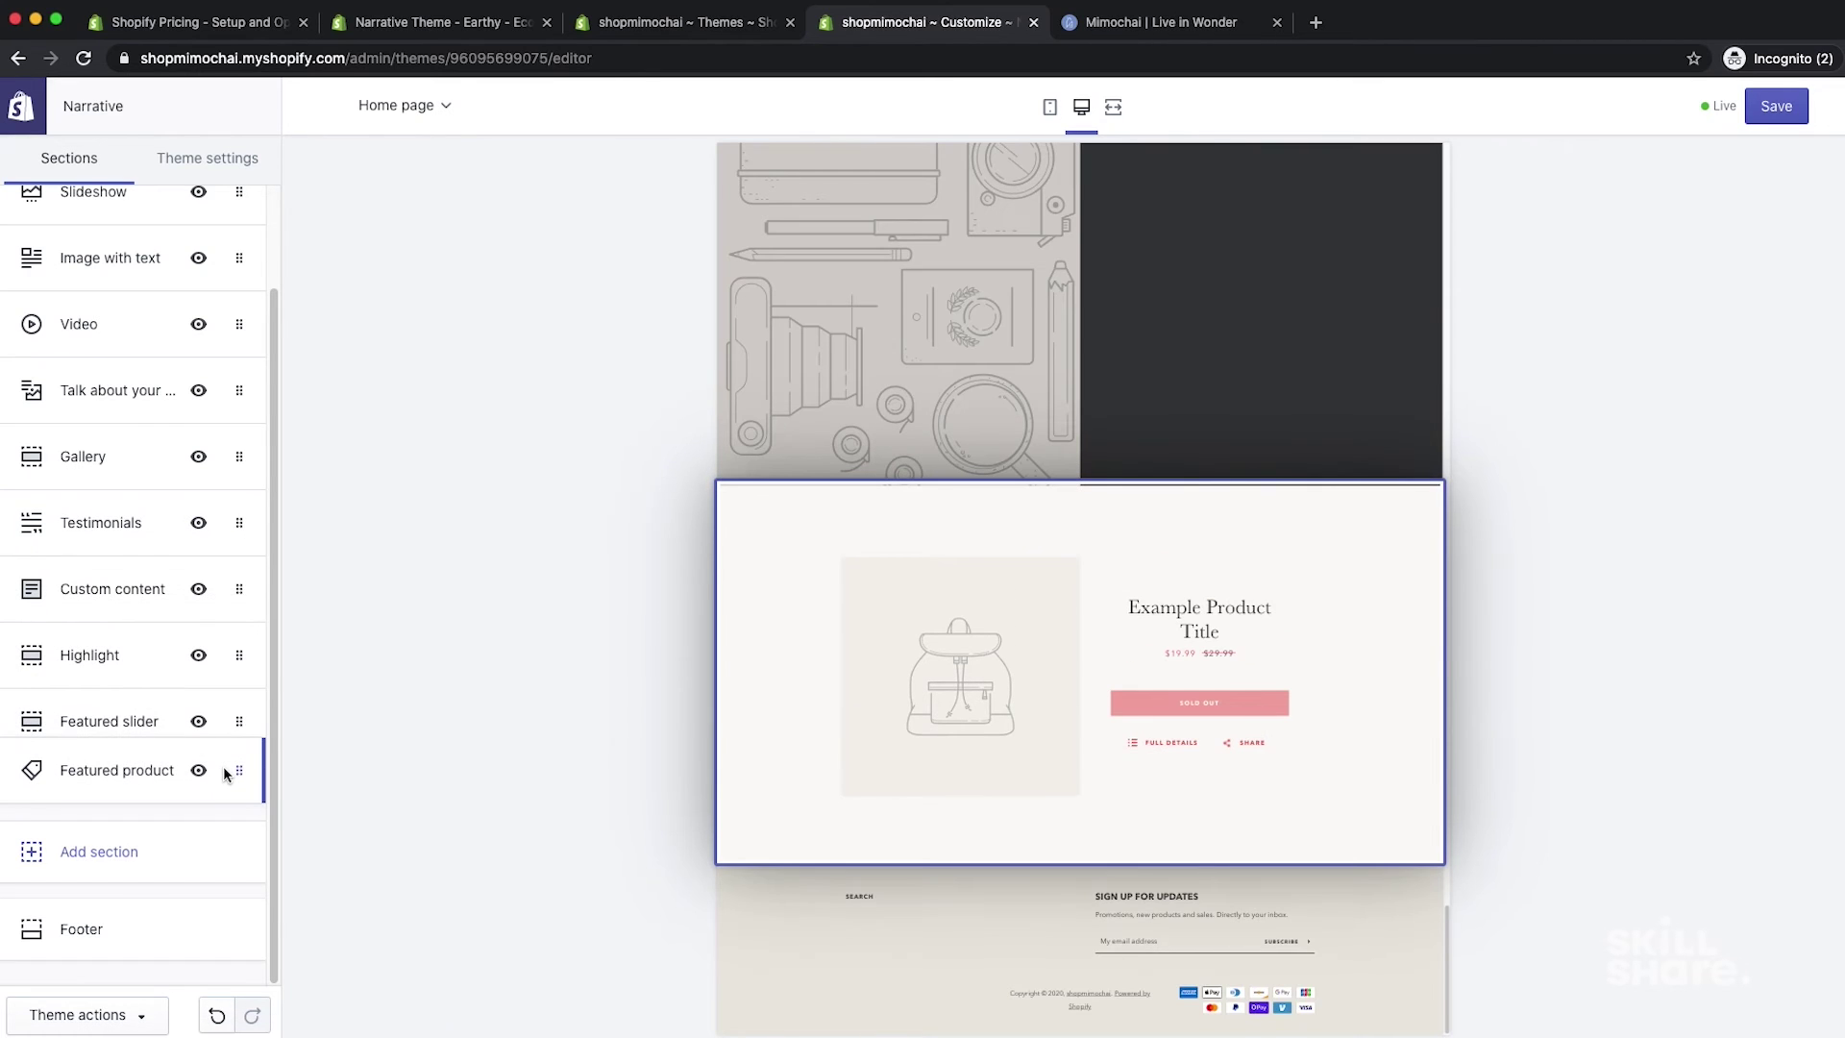
{"action": "left_click_drag", "start_coordinate": [227, 774], "coordinate": [204, 305]}
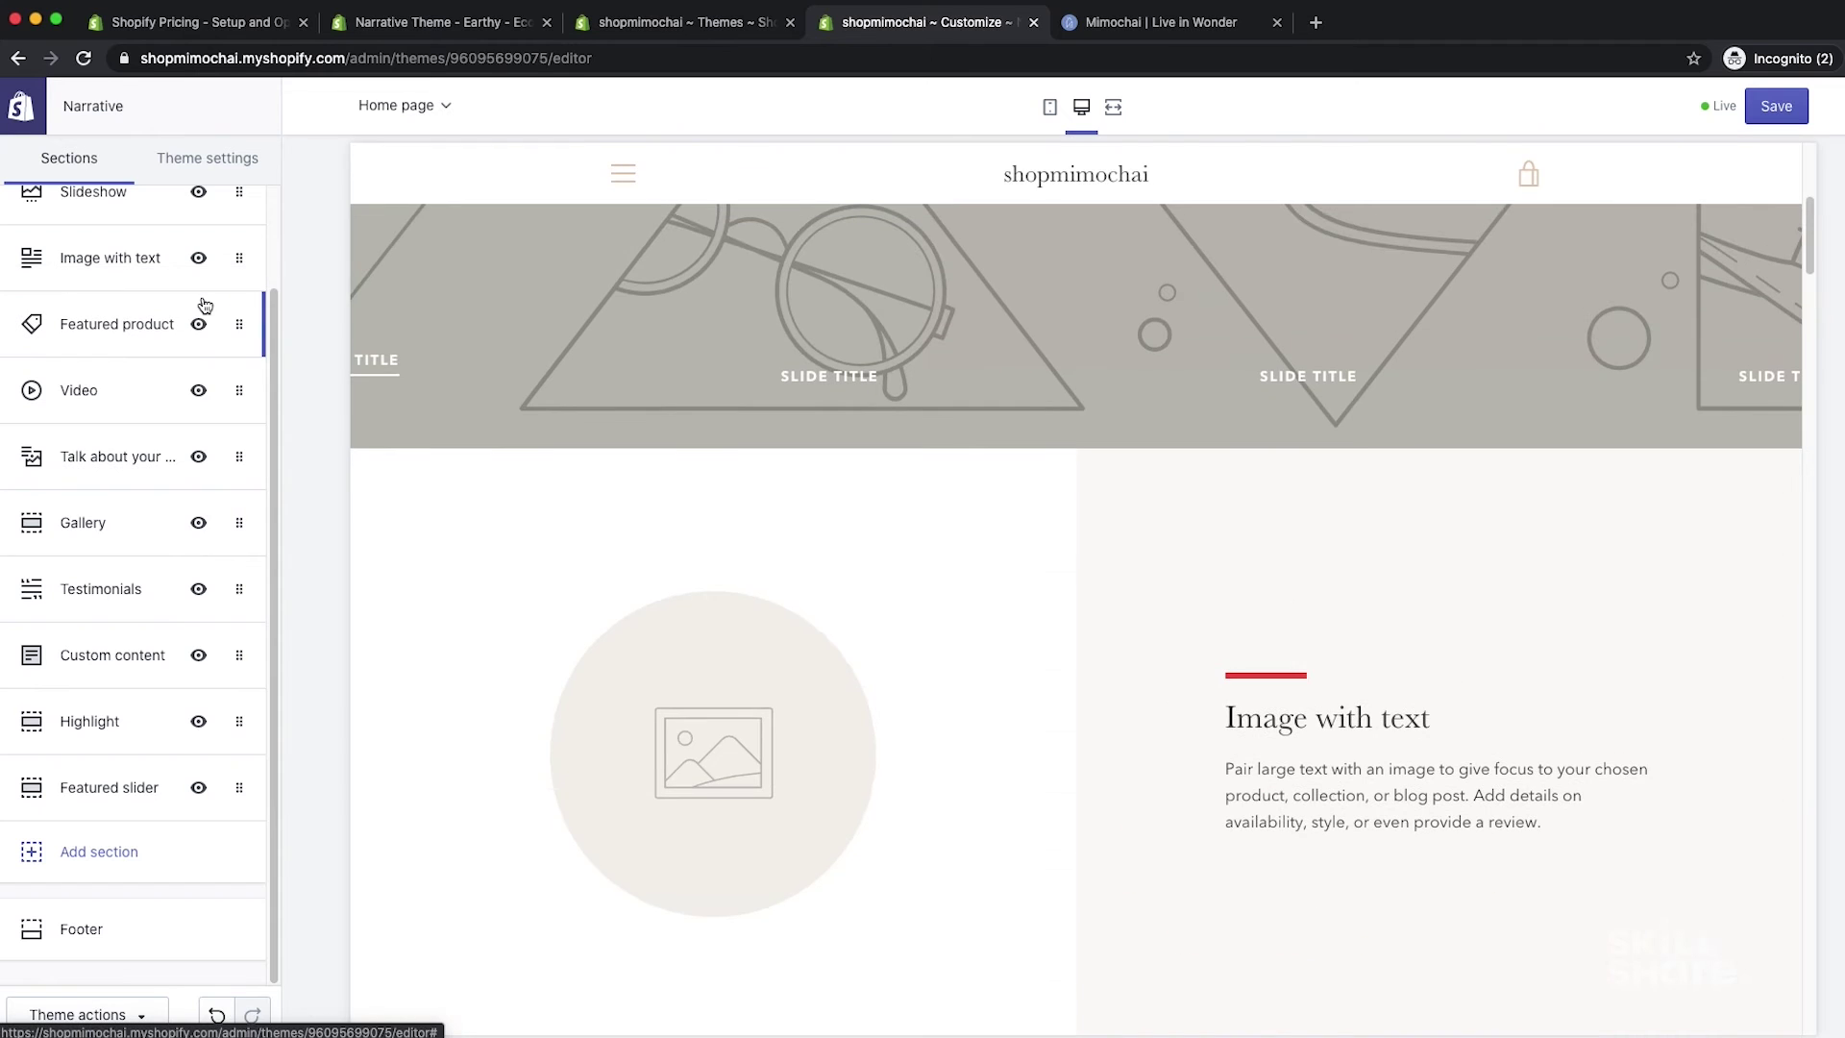